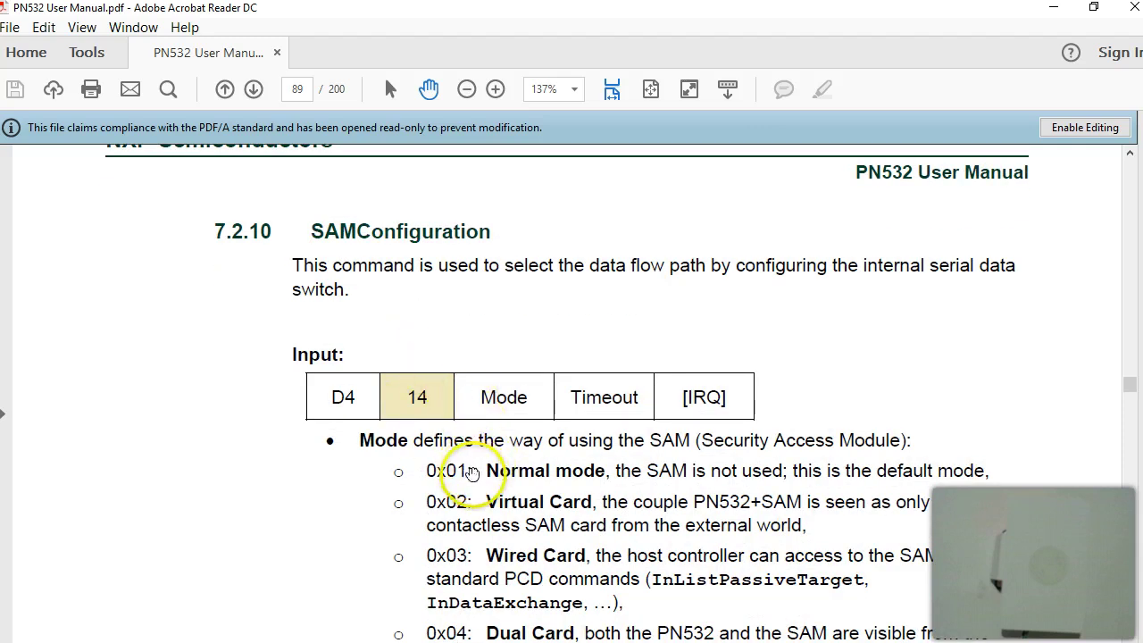
# Step: Review the SAMConfiguration mode options in section 7.2.10 of the manual and highlight 0x01 Normal mode
pyautogui.scroll(-1, 473, 455)
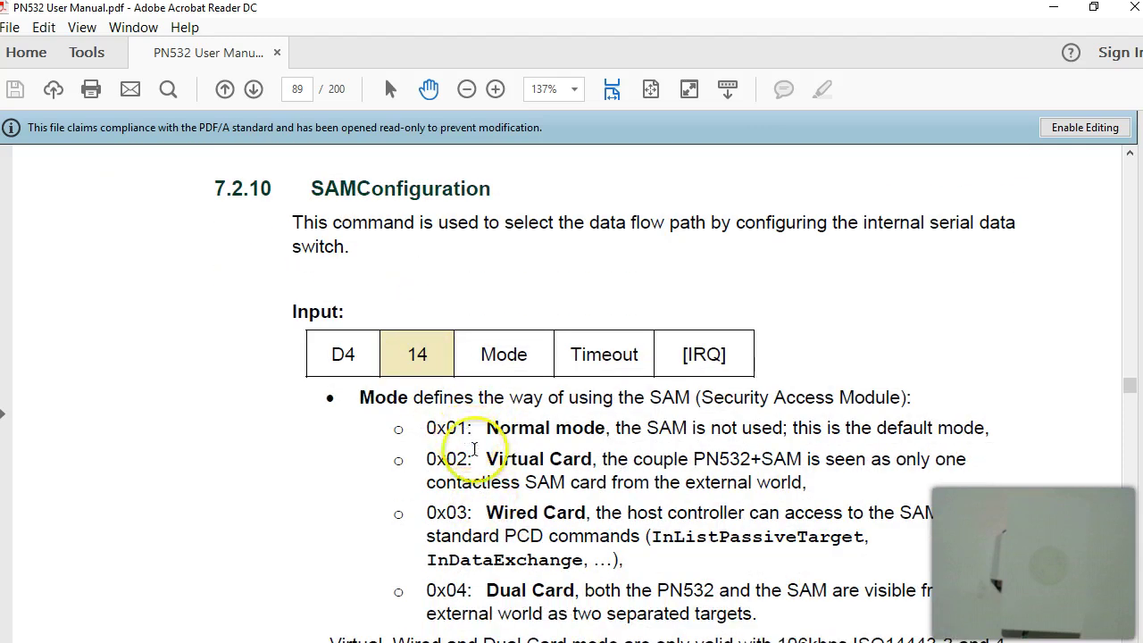
pyautogui.scroll(-1, 473, 451)
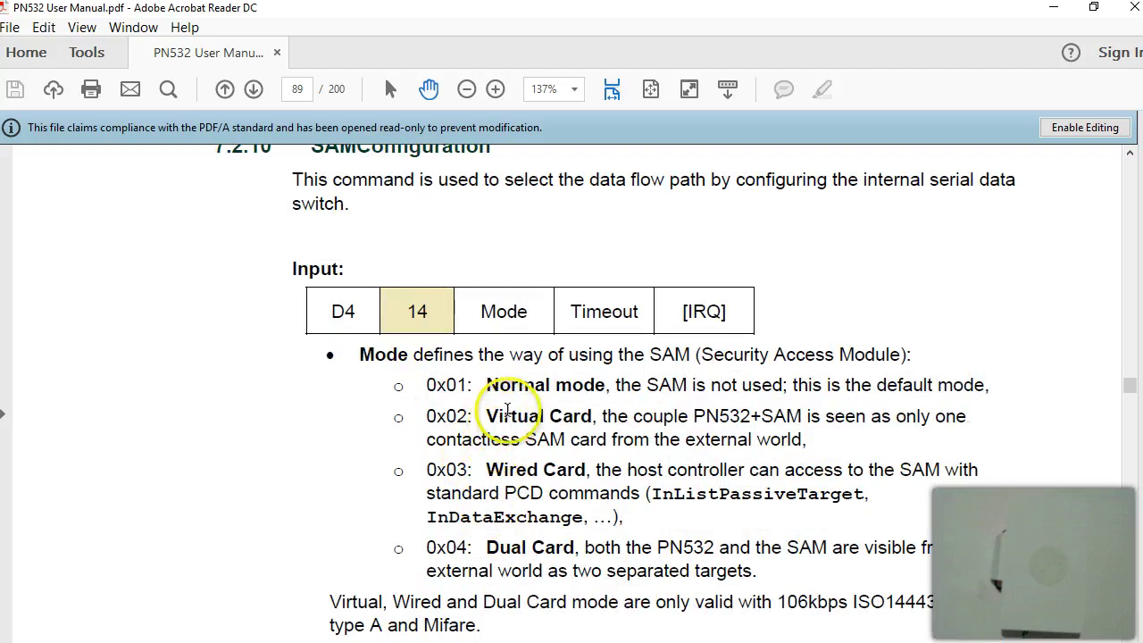
pyautogui.moveTo(426, 385); pyautogui.dragTo(601, 382)
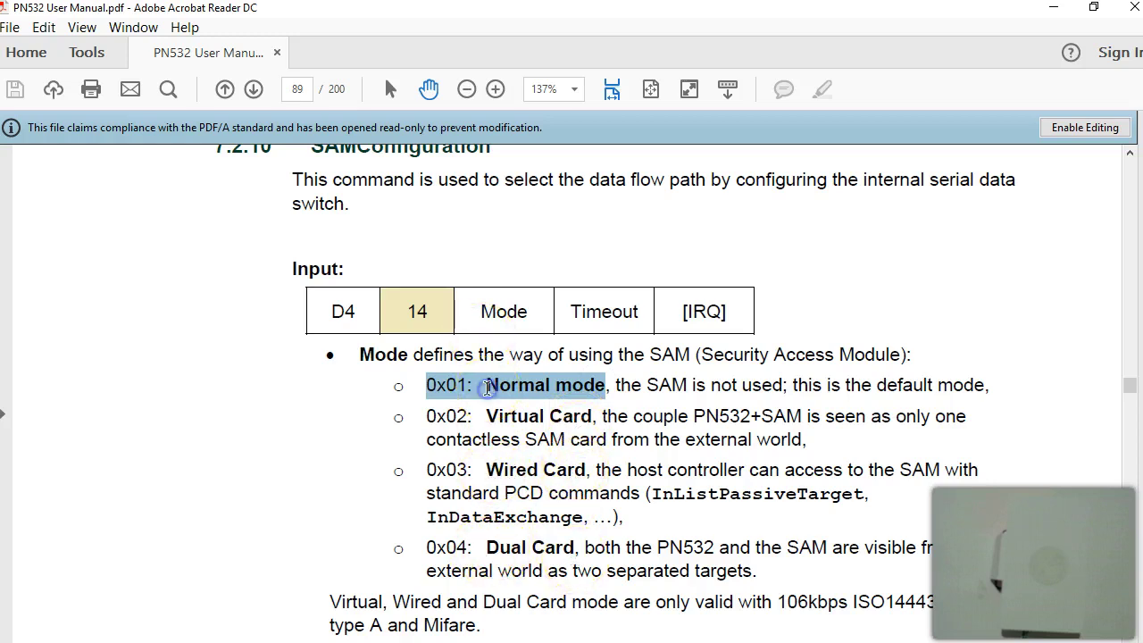
pyautogui.click(442, 385)
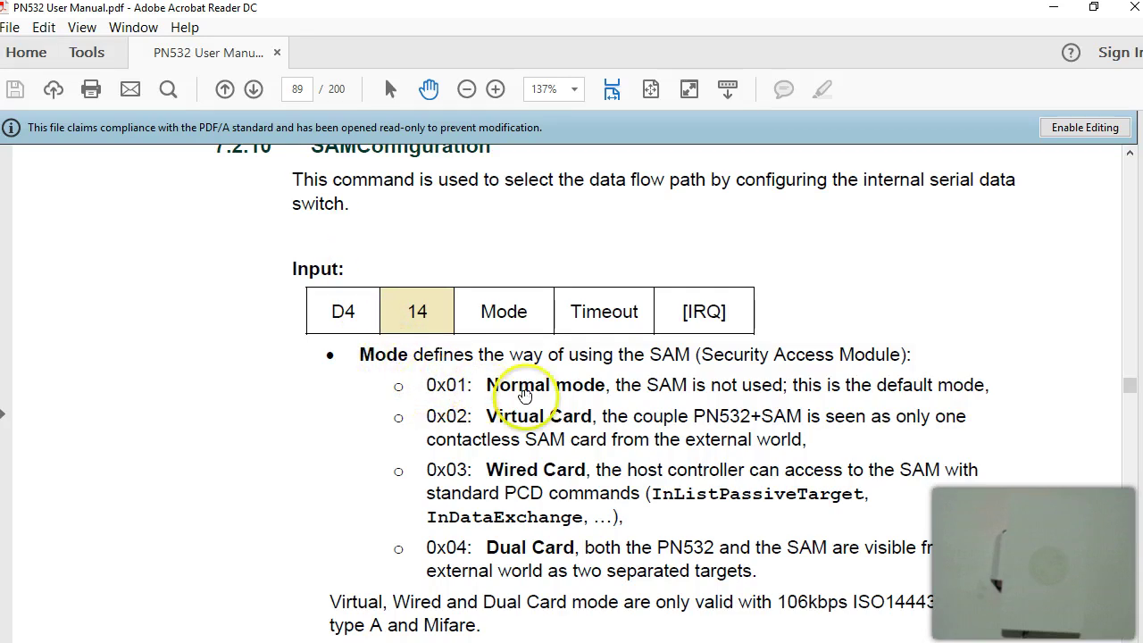
# Step: Highlight the Mode, Timeout and [IRQ] parameters in the SAMConfiguration input frame and compare them with the mode descriptions
pyautogui.scroll(1, 357, 332)
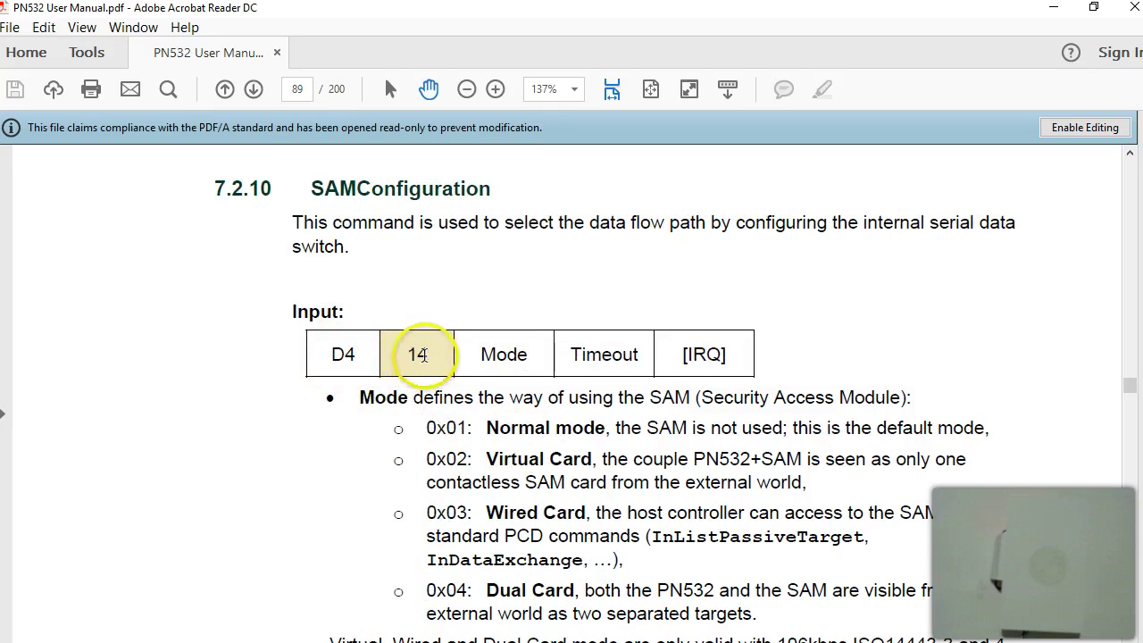
pyautogui.moveTo(467, 354); pyautogui.dragTo(723, 355)
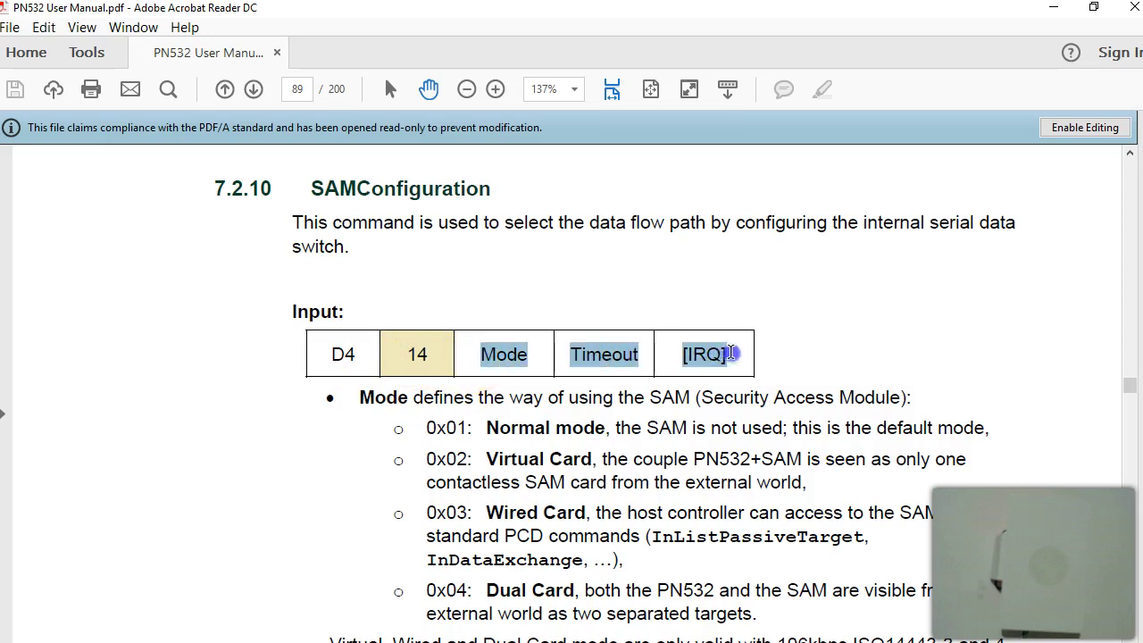
pyautogui.scroll(-3, 438, 393)
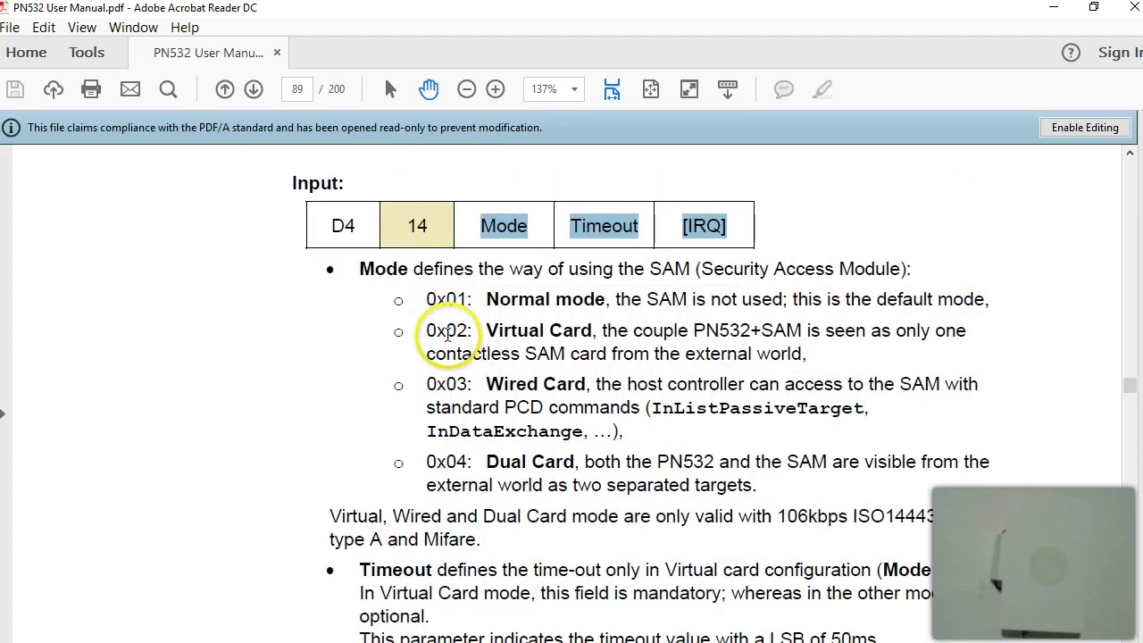
pyautogui.scroll(-1, 448, 334)
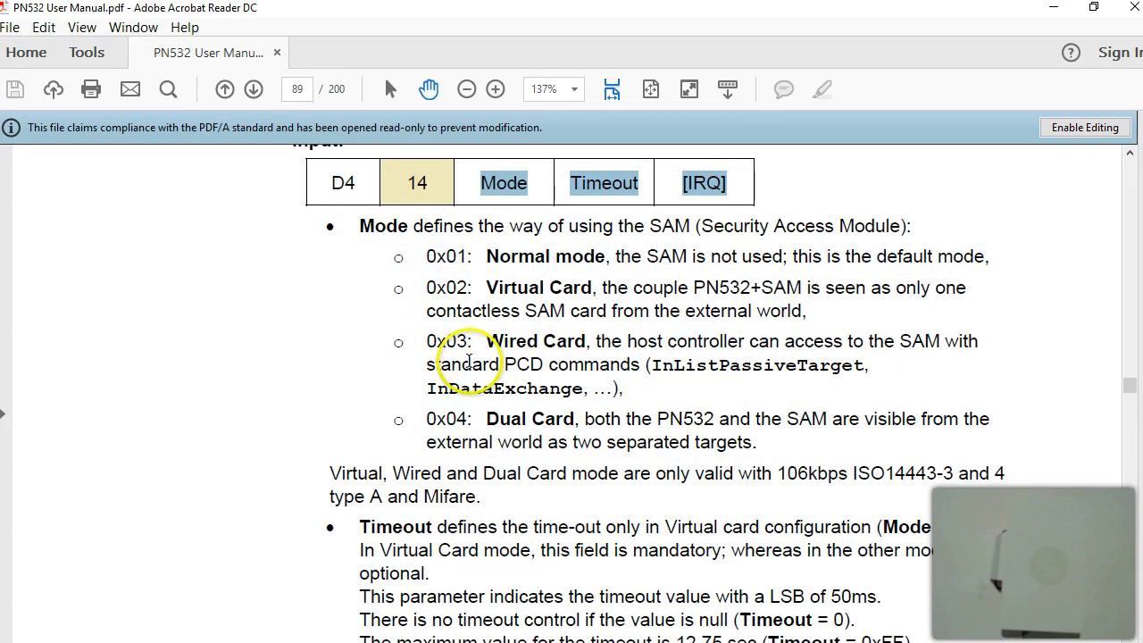
pyautogui.scroll(1, 465, 357)
pyautogui.click(442, 300)
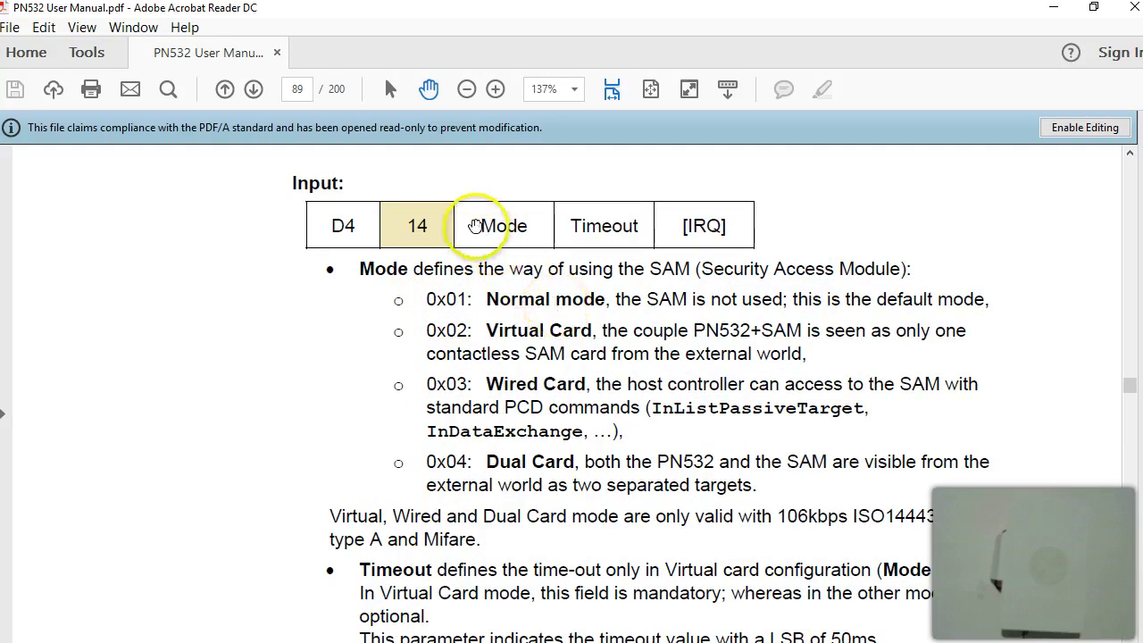
pyautogui.moveTo(457, 225); pyautogui.dragTo(727, 219)
pyautogui.scroll(-2, 528, 339)
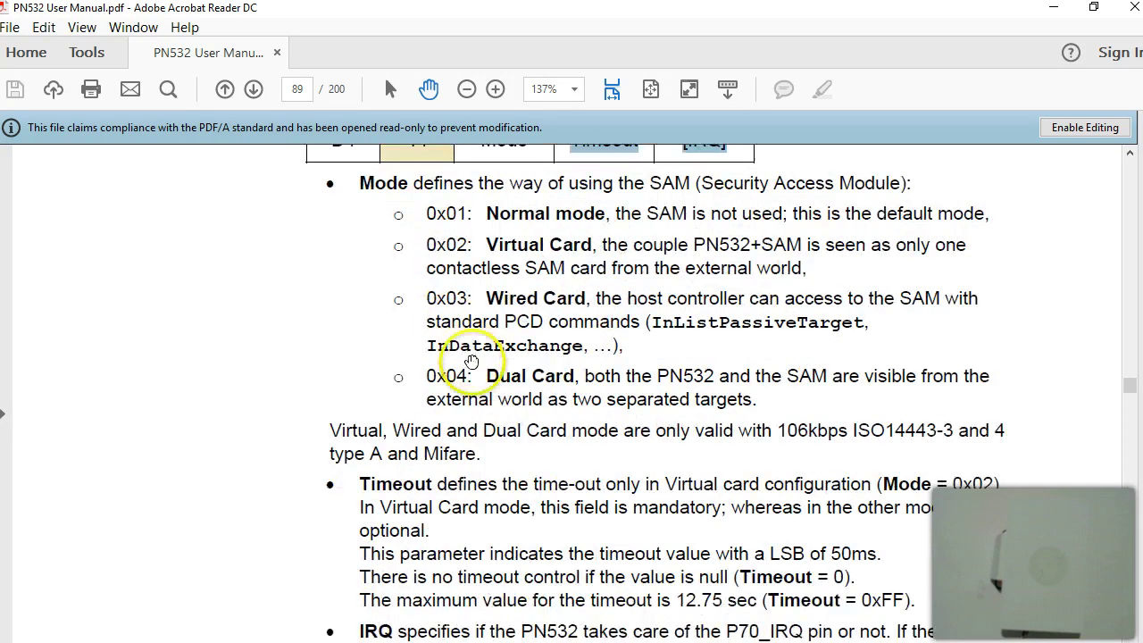
# Step: Read the Timeout and IRQ parameter descriptions and highlight the response code in the SAMConfiguration output frame
pyautogui.scroll(-5, 517, 365)
pyautogui.scroll(3, 523, 369)
pyautogui.scroll(-3, 531, 379)
pyautogui.scroll(-4, 522, 386)
pyautogui.scroll(3, 505, 465)
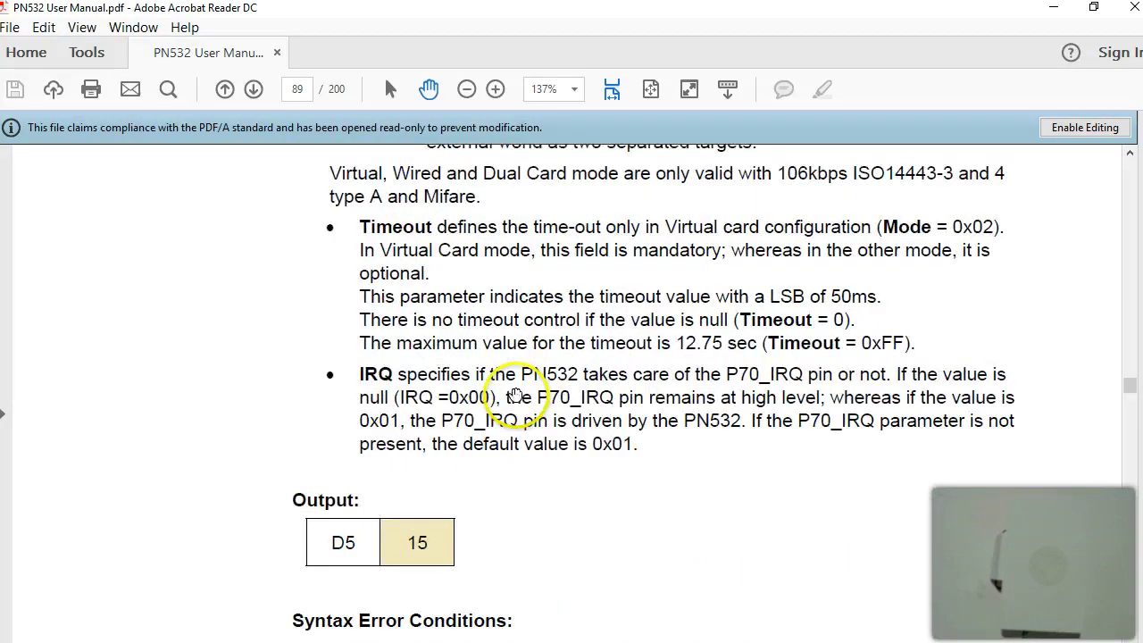
pyautogui.scroll(-7, 455, 446)
pyautogui.moveTo(330, 240); pyautogui.dragTo(441, 253)
pyautogui.scroll(2, 451, 319)
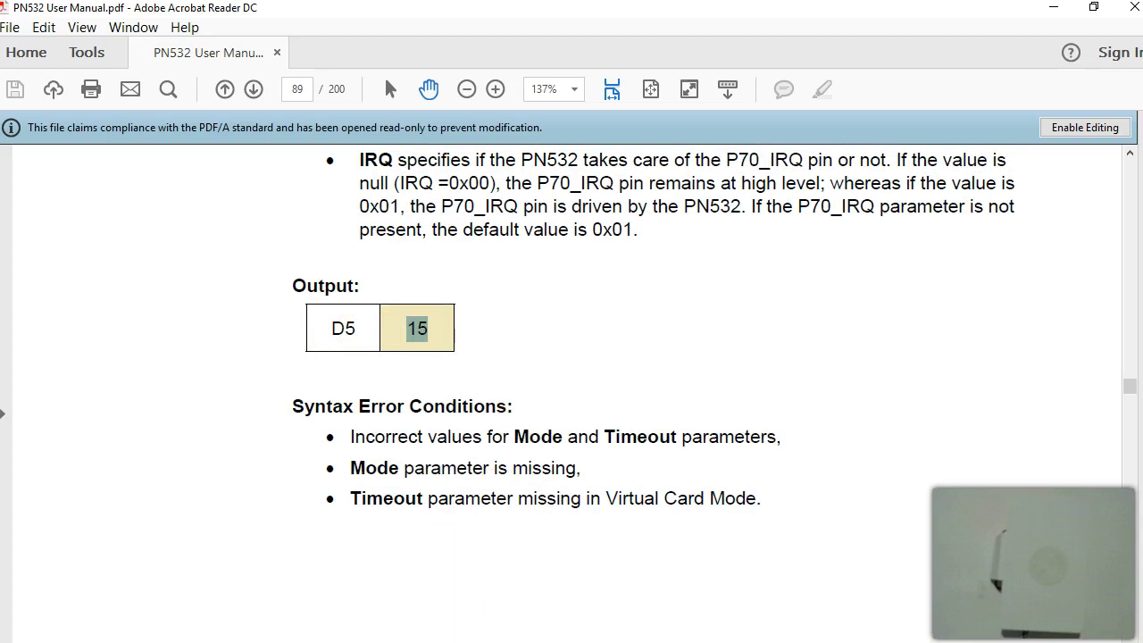
# Step: Switch to PN532 Made Easy and examine the D4, 14 and 01 bytes of the logged Wakeup/SAMConfig command
pyautogui.hotkey('alt', 'Tab')
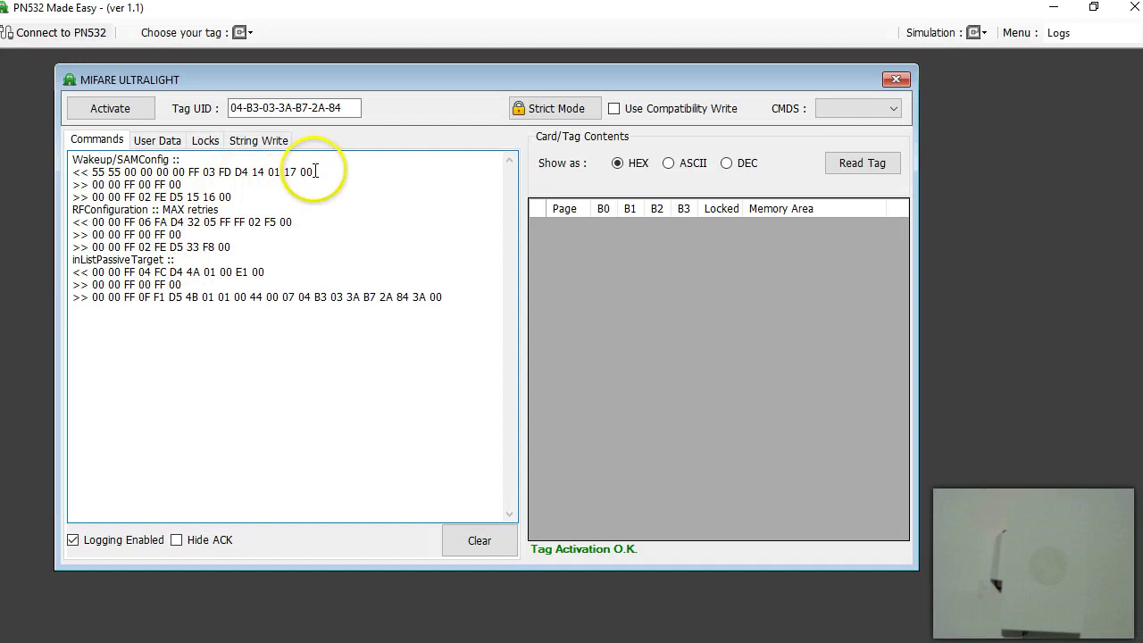
pyautogui.doubleClick(237, 172)
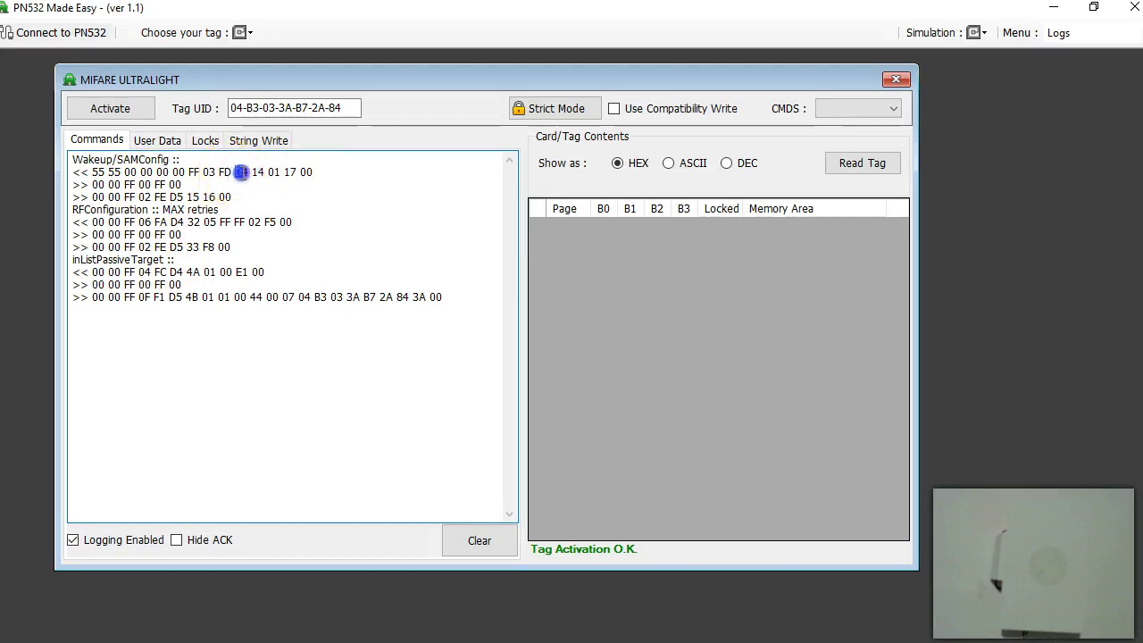
pyautogui.doubleClick(260, 173)
pyautogui.moveTo(263, 172); pyautogui.dragTo(277, 172)
pyautogui.click(268, 185)
pyautogui.click(253, 172)
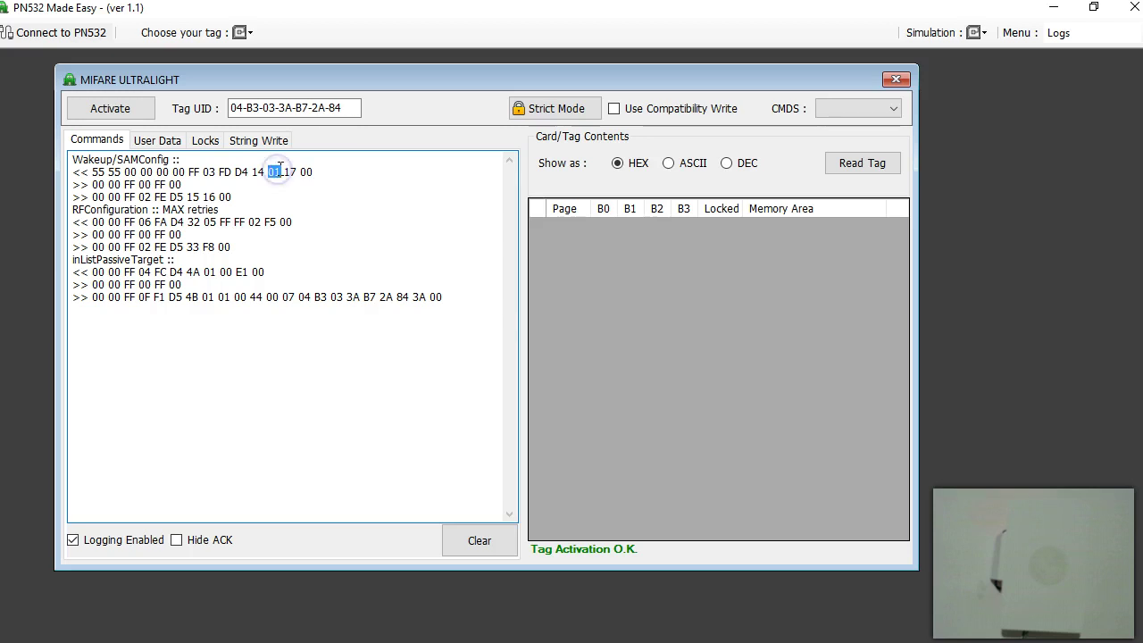
# Step: Examine the ACK line and the response line under Wakeup/SAMConfig, including the response code, checksum and closing byte
pyautogui.click(186, 184)
pyautogui.moveTo(186, 184); pyautogui.dragTo(49, 182)
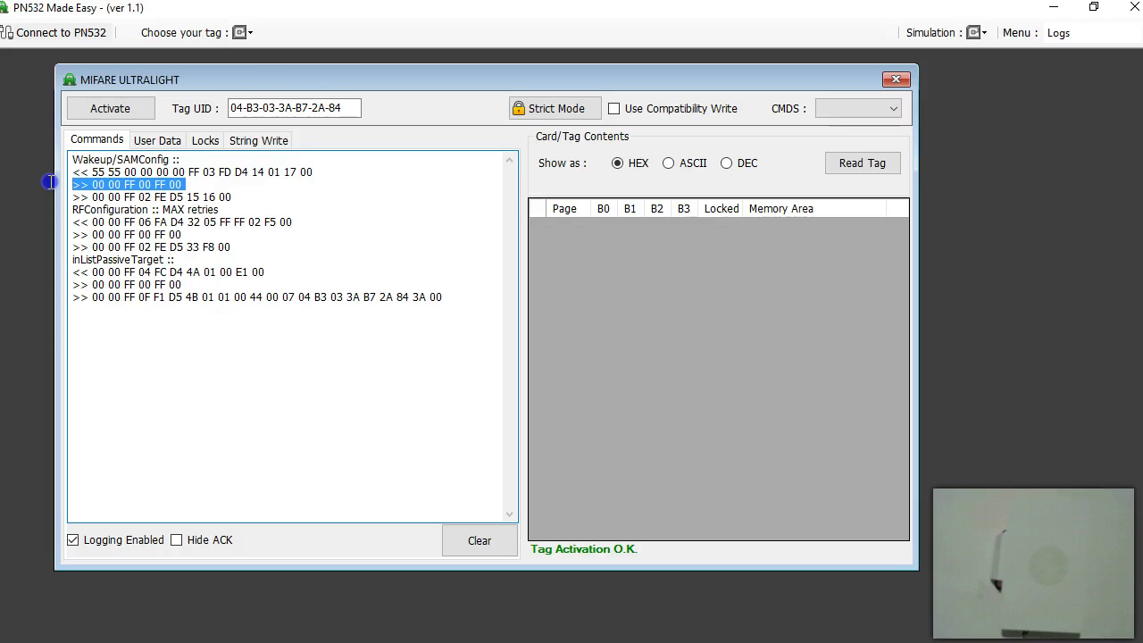
pyautogui.moveTo(86, 196); pyautogui.dragTo(208, 196)
pyautogui.click(191, 209)
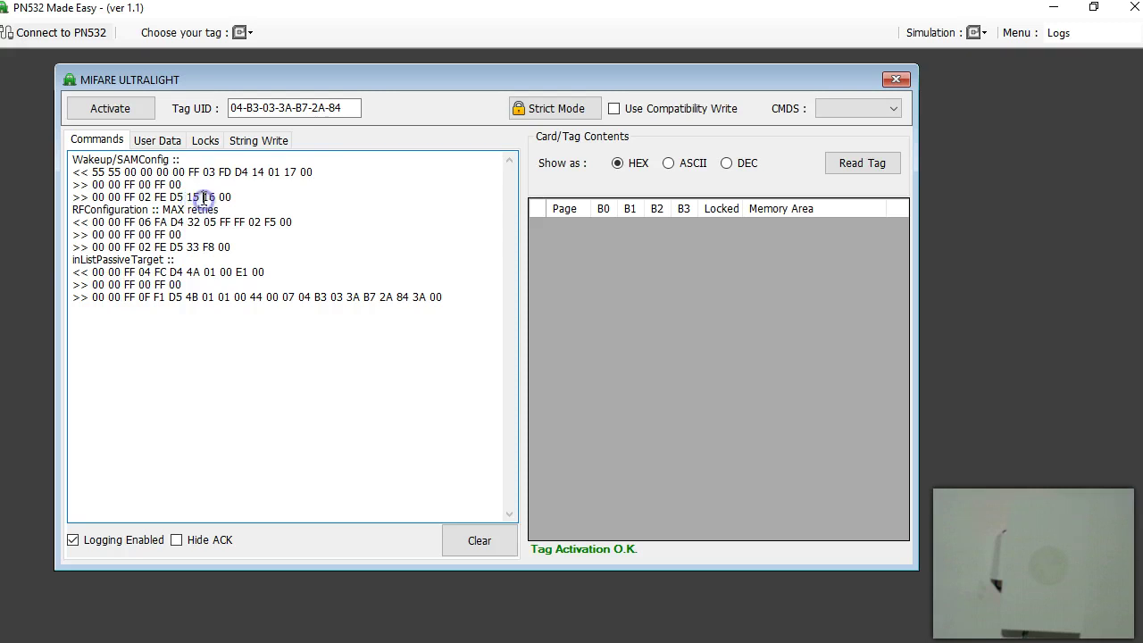
pyautogui.doubleClick(191, 196)
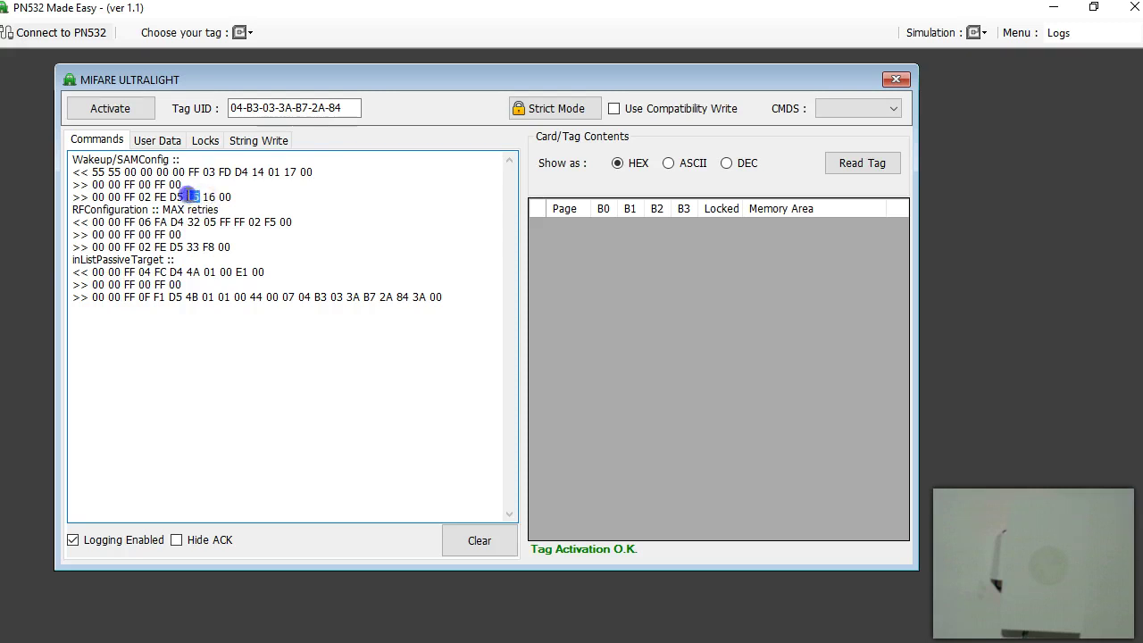
pyautogui.click(208, 198)
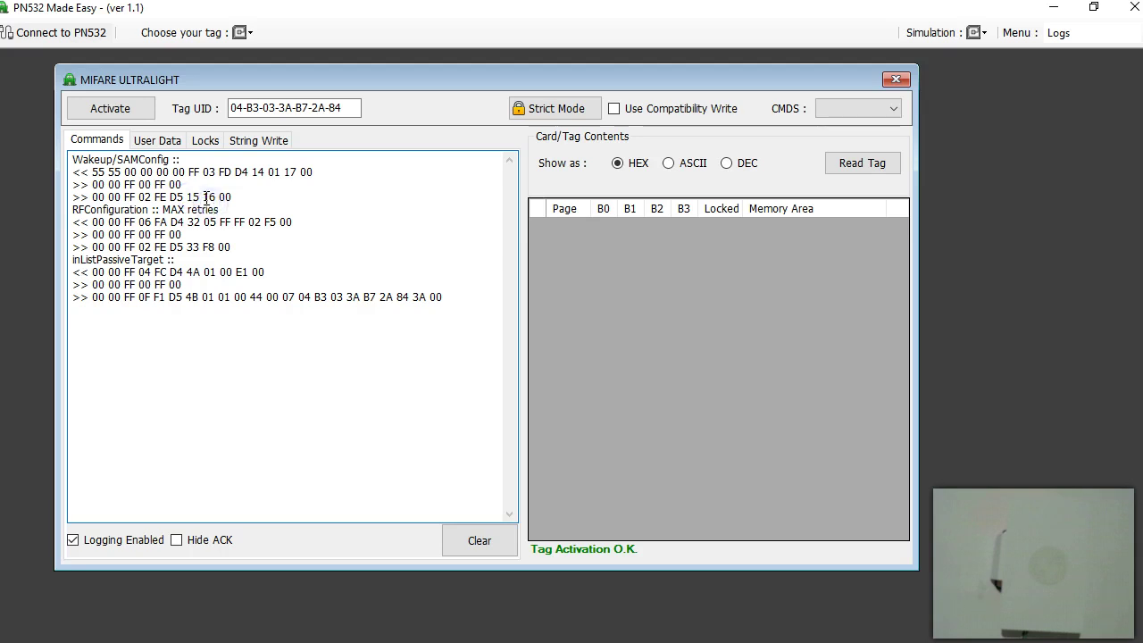
pyautogui.moveTo(218, 200); pyautogui.dragTo(241, 202)
pyautogui.click(209, 199)
pyautogui.doubleClick(226, 197)
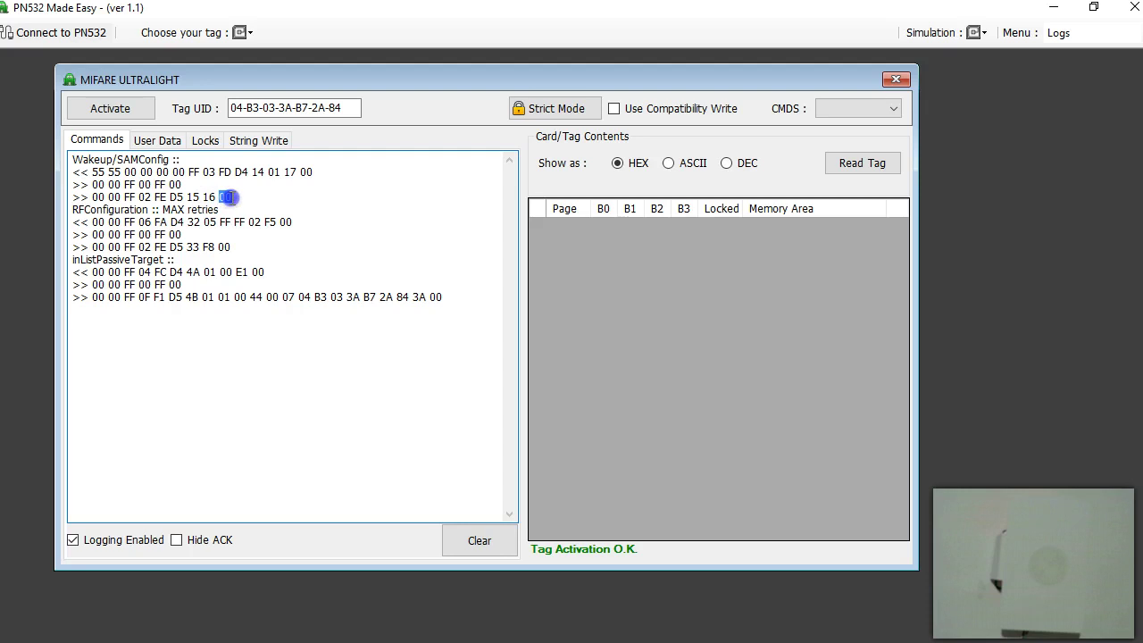
# Step: Highlight the RFConfiguration heading and its MAX retries label in the command log
pyautogui.doubleClick(173, 211)
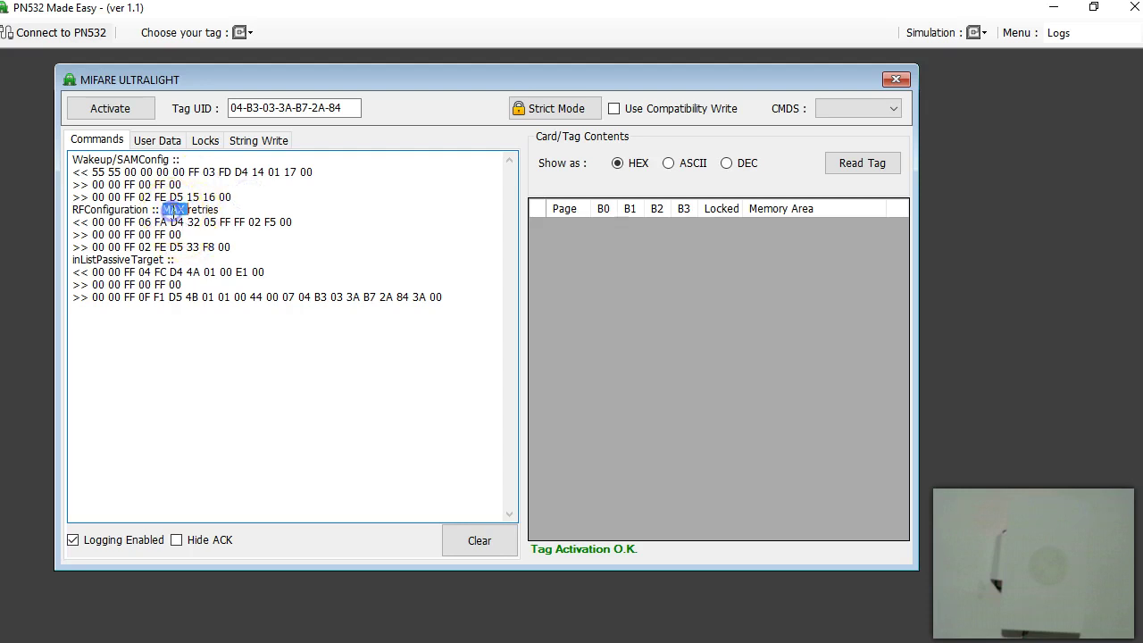
pyautogui.doubleClick(102, 211)
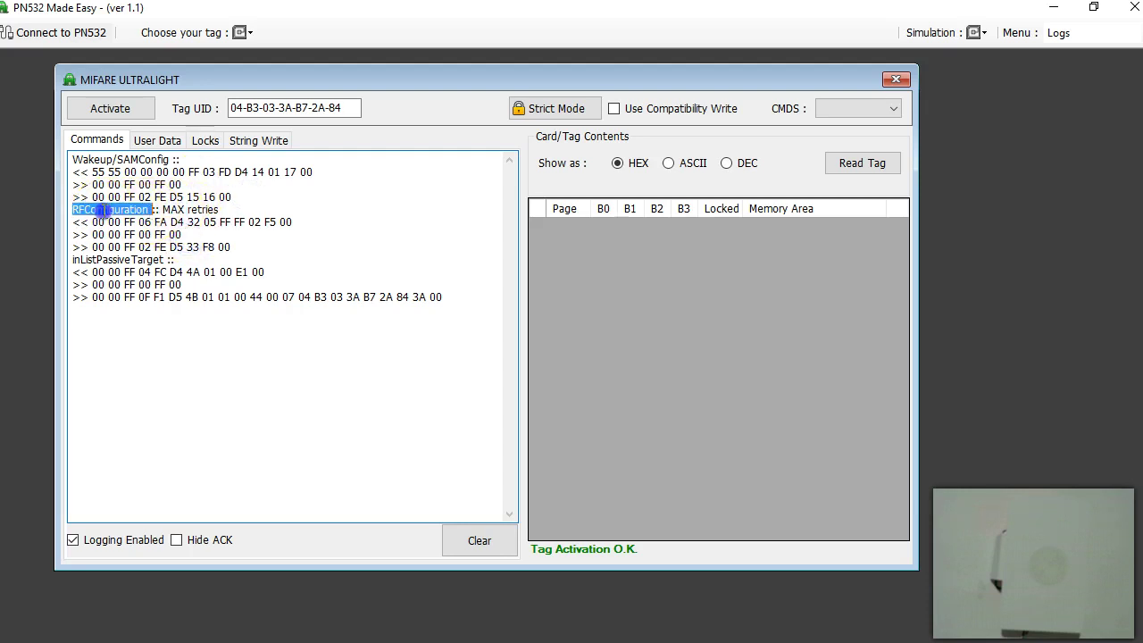
pyautogui.click(100, 212)
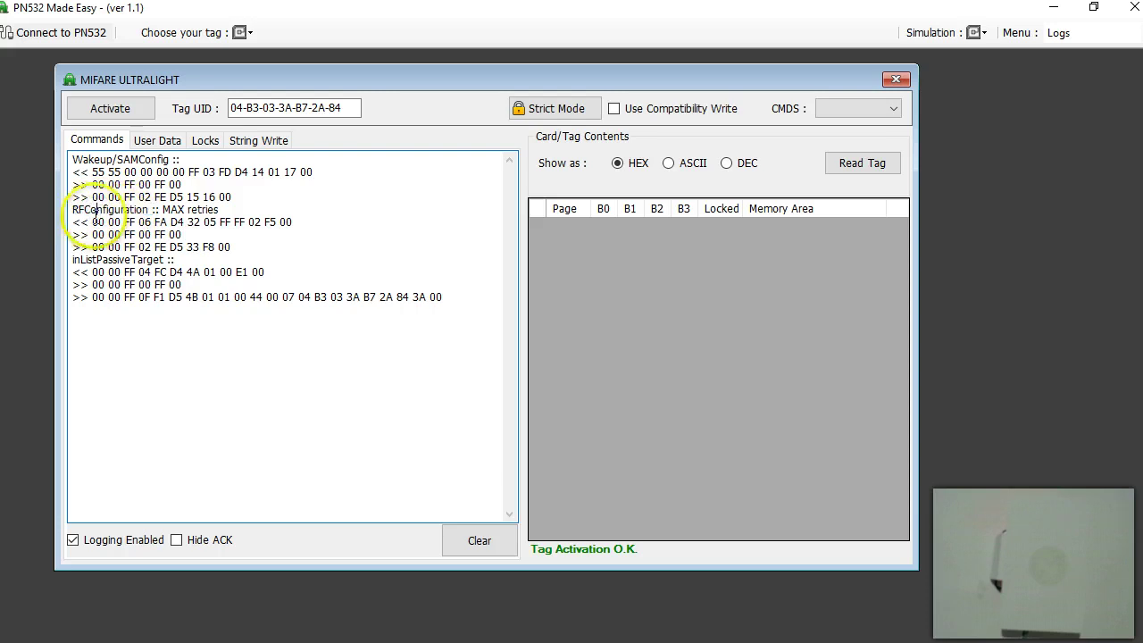
pyautogui.click(165, 210)
pyautogui.moveTo(165, 210); pyautogui.dragTo(221, 209)
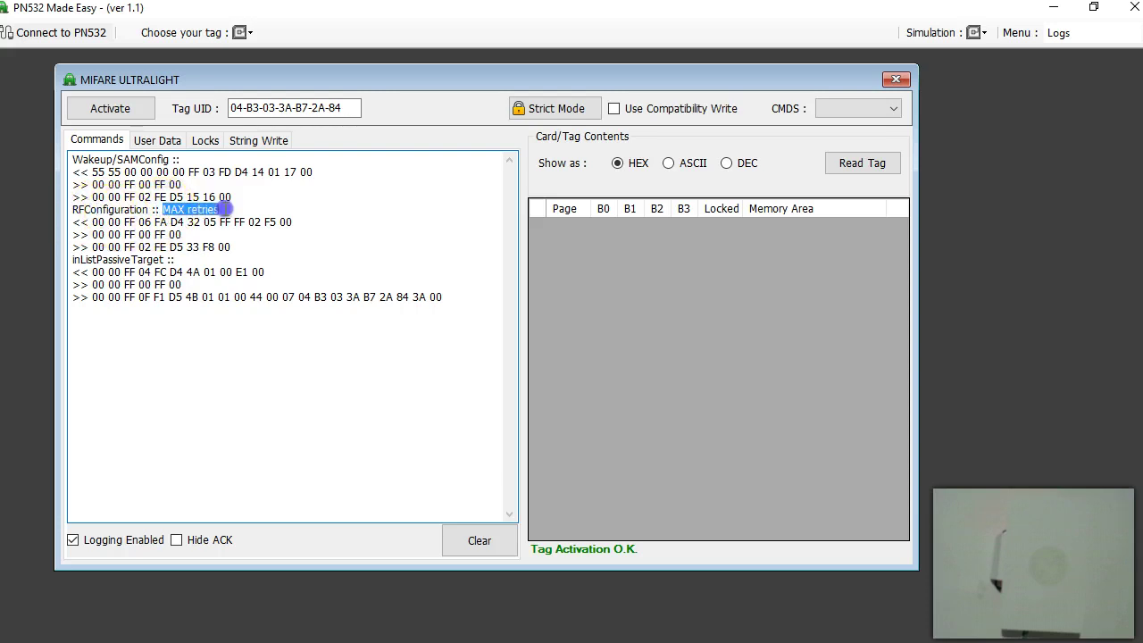
pyautogui.click(212, 234)
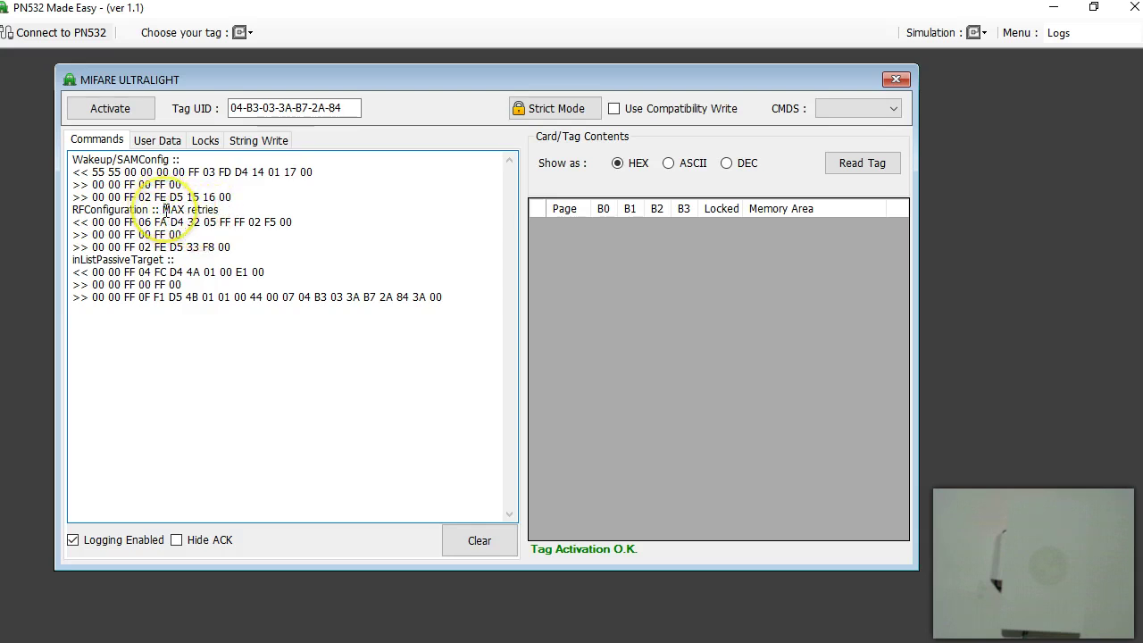
pyautogui.moveTo(164, 211); pyautogui.dragTo(200, 211)
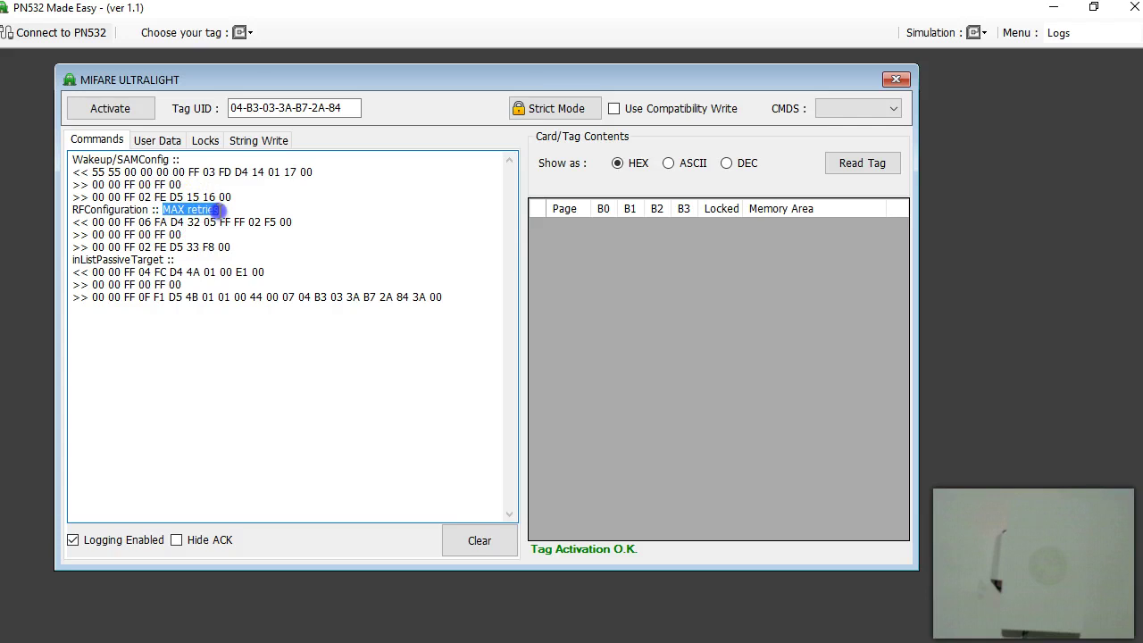
pyautogui.click(222, 234)
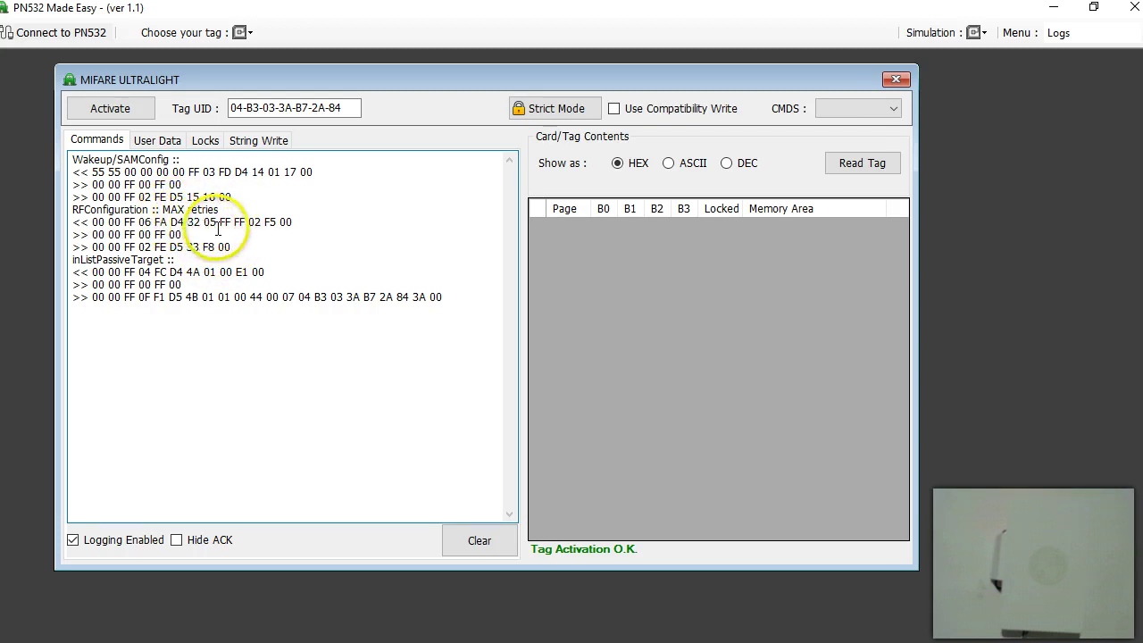
# Step: Examine the 02 retry byte in the logged RFConfiguration command
pyautogui.click(254, 230)
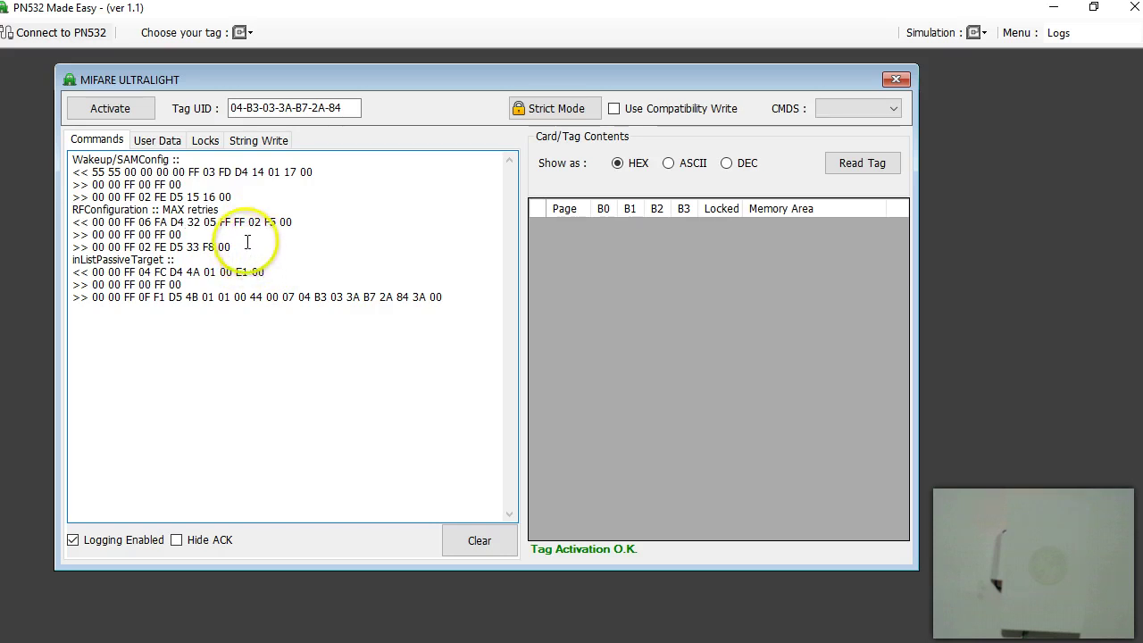
pyautogui.doubleClick(253, 222)
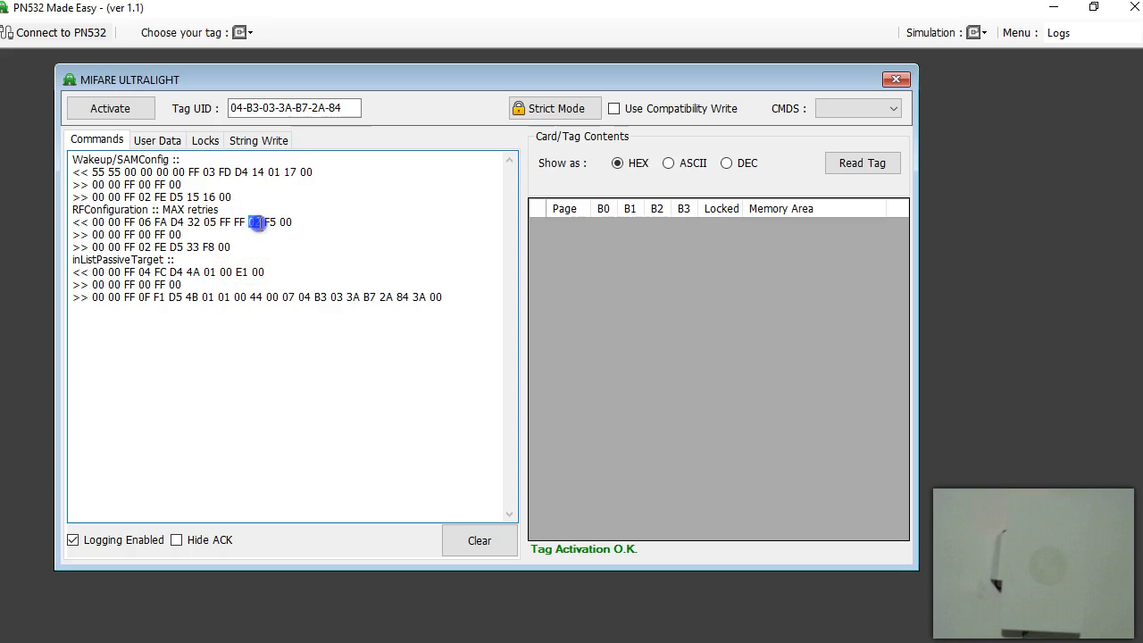
pyautogui.moveTo(256, 224); pyautogui.dragTo(246, 224)
pyautogui.click(251, 230)
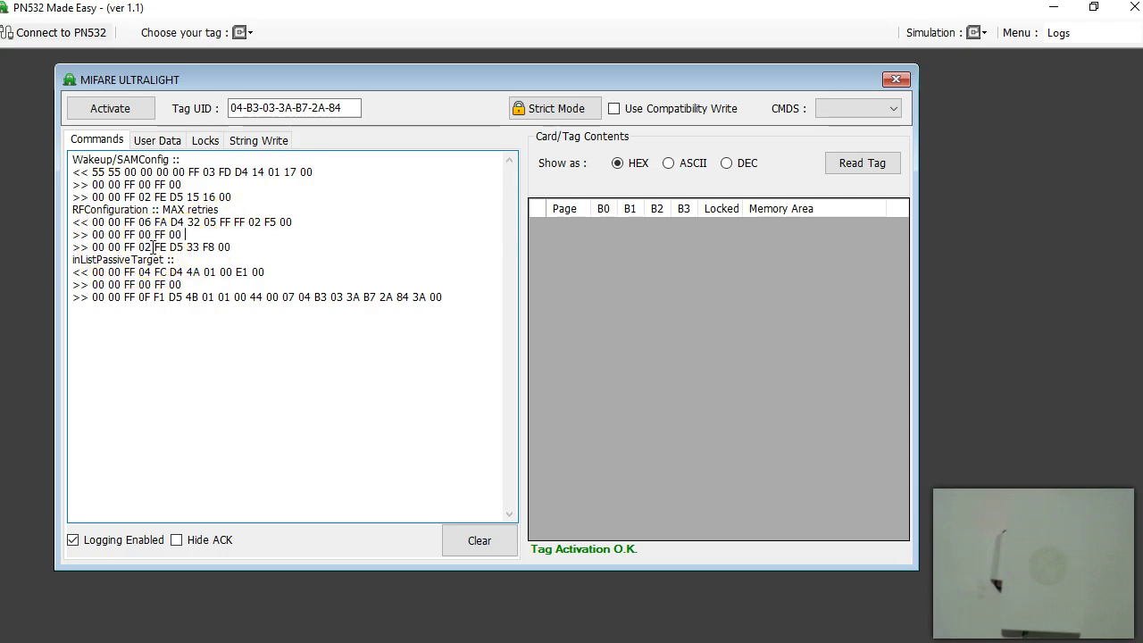
# Step: Highlight the whole RFConfiguration block and examine its ACK and response lines
pyautogui.doubleClick(224, 247)
pyautogui.moveTo(223, 247); pyautogui.dragTo(68, 209)
pyautogui.click(125, 229)
pyautogui.moveTo(127, 228); pyautogui.dragTo(187, 234)
pyautogui.click(185, 234)
pyautogui.moveTo(77, 246); pyautogui.dragTo(242, 247)
pyautogui.click(198, 282)
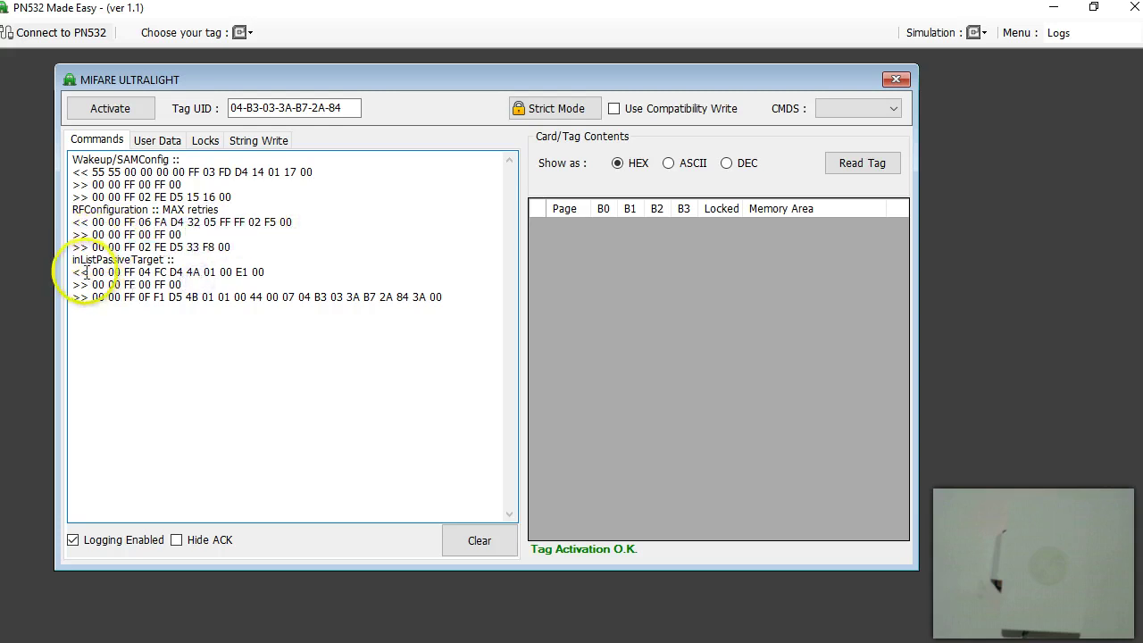
# Step: Examine the inListPassiveTarget block in the command log, highlighting its heading, command, ACK and response lines
pyautogui.moveTo(178, 259); pyautogui.dragTo(70, 260)
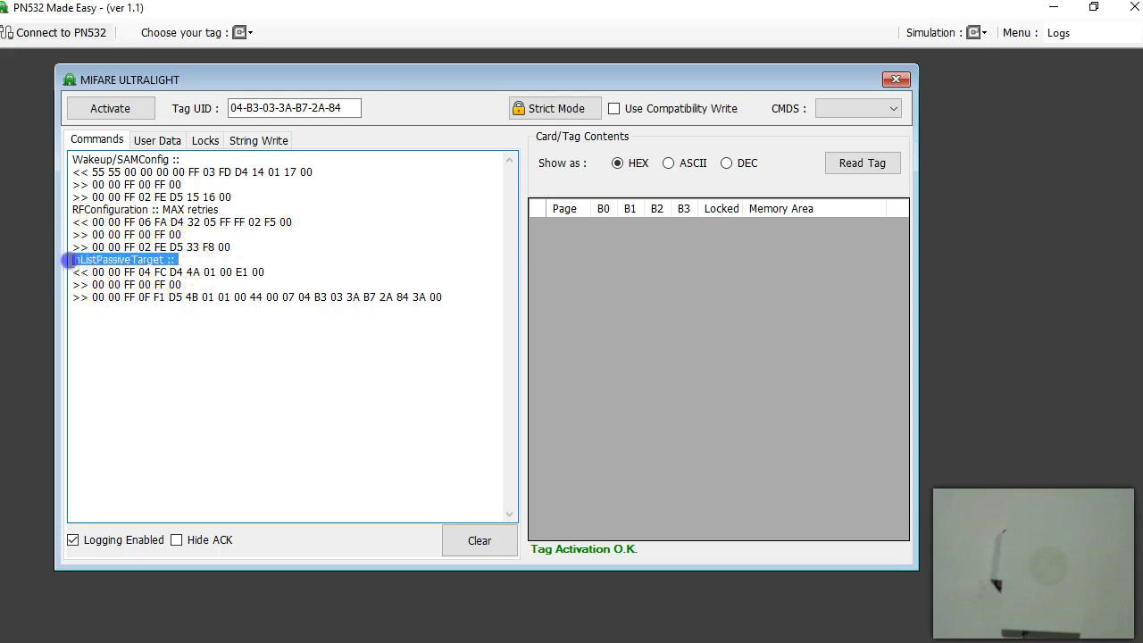
pyautogui.click(115, 283)
pyautogui.doubleClick(107, 259)
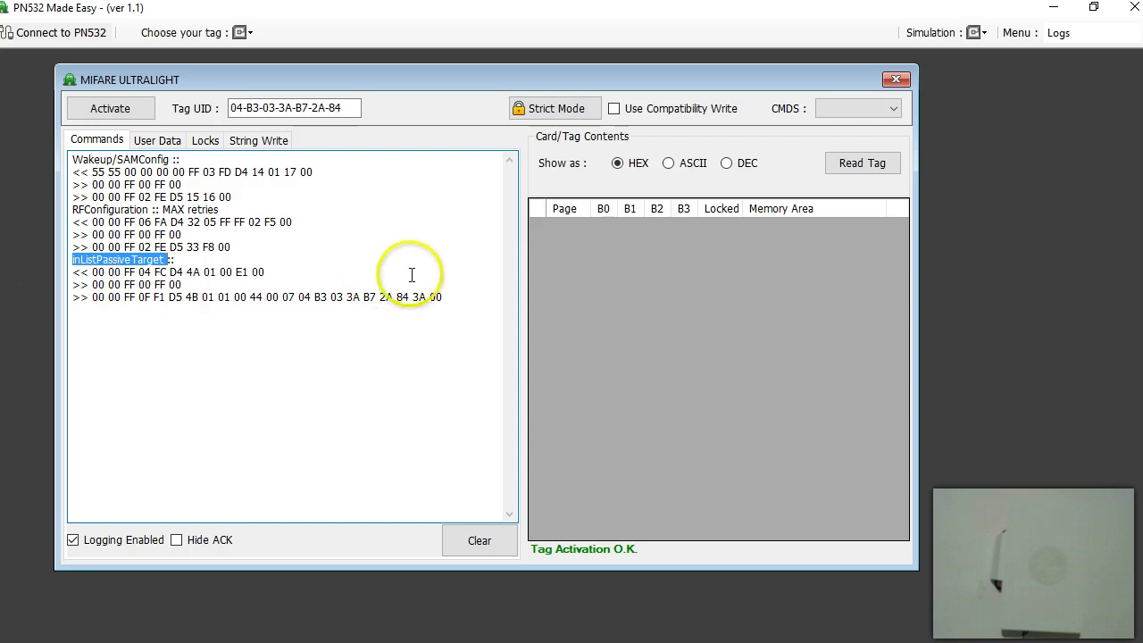
pyautogui.moveTo(458, 301); pyautogui.dragTo(122, 307)
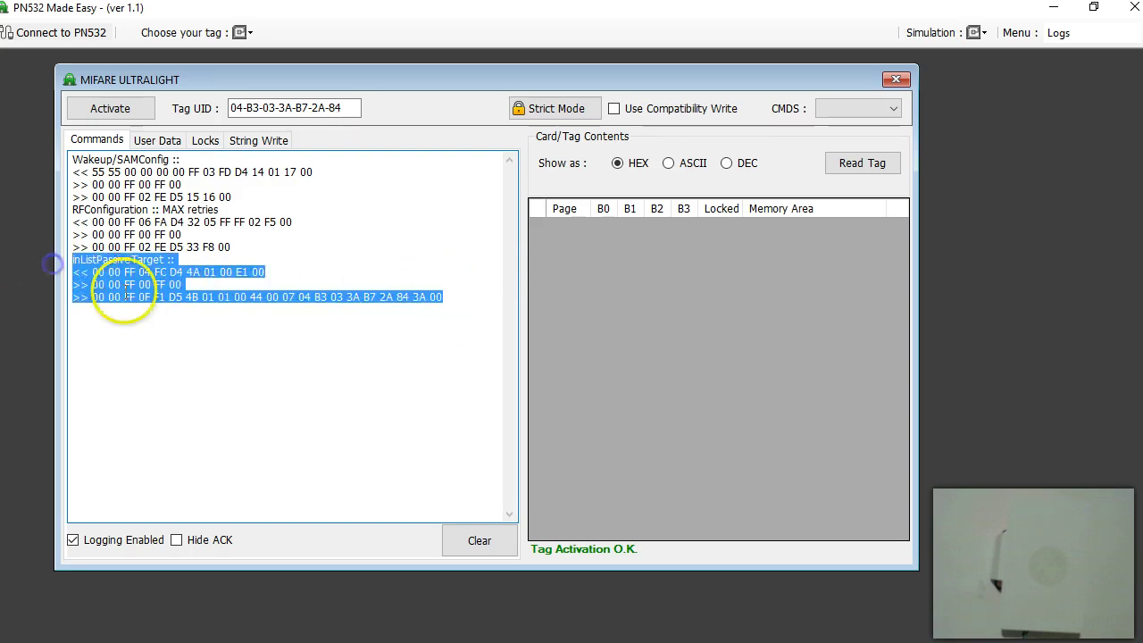
pyautogui.click(128, 299)
pyautogui.doubleClick(112, 259)
pyautogui.click(169, 259)
pyautogui.moveTo(172, 265); pyautogui.dragTo(76, 260)
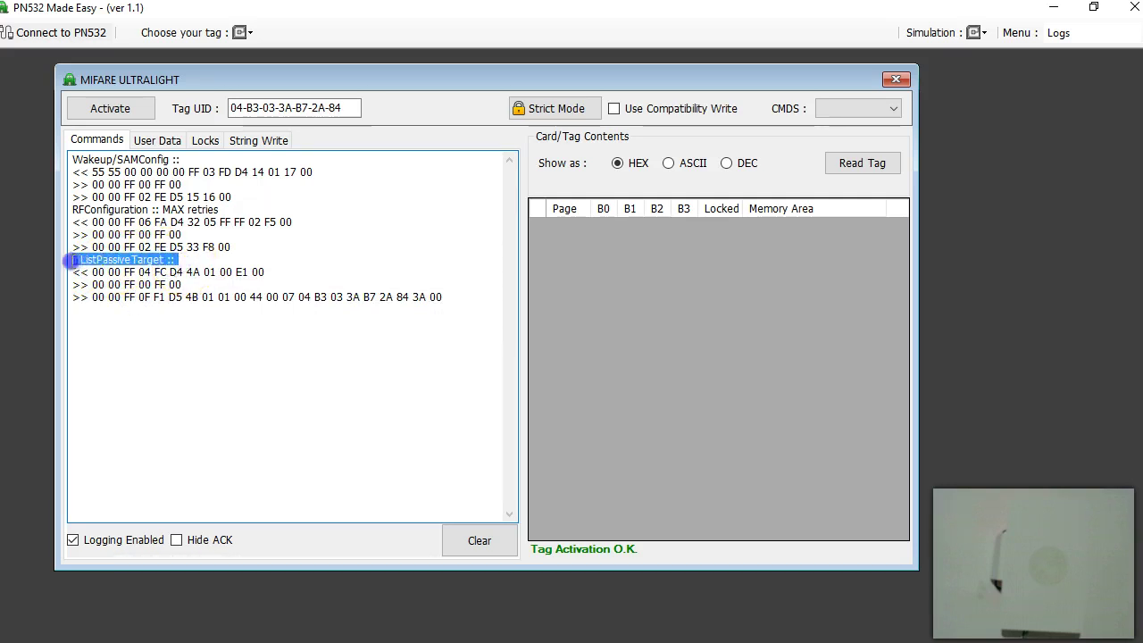
# Step: Switch to the PN532 User Manual in Acrobat Reader and go from the InListPassiveTarget entry in the command table to page 115
pyautogui.click(153, 297)
pyautogui.moveTo(179, 272); pyautogui.dragTo(265, 284)
pyautogui.click(73, 636)
pyautogui.click(296, 92)
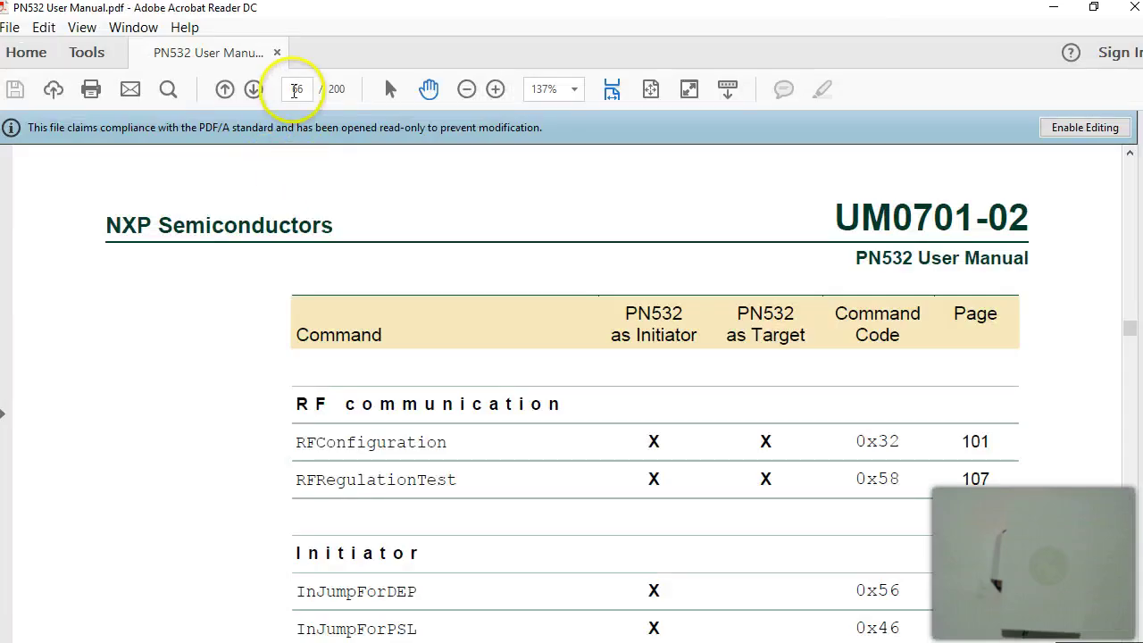
pyautogui.scroll(-4, 500, 454)
pyautogui.scroll(1, 500, 454)
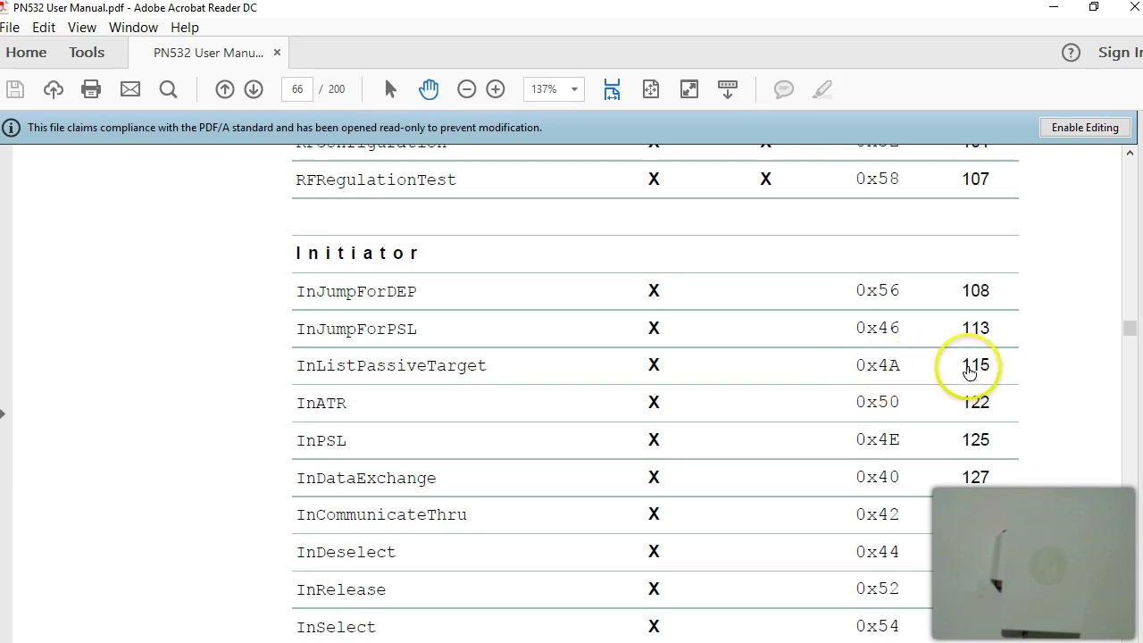
pyautogui.click(296, 88)
pyautogui.write('115')
pyautogui.press('Return')
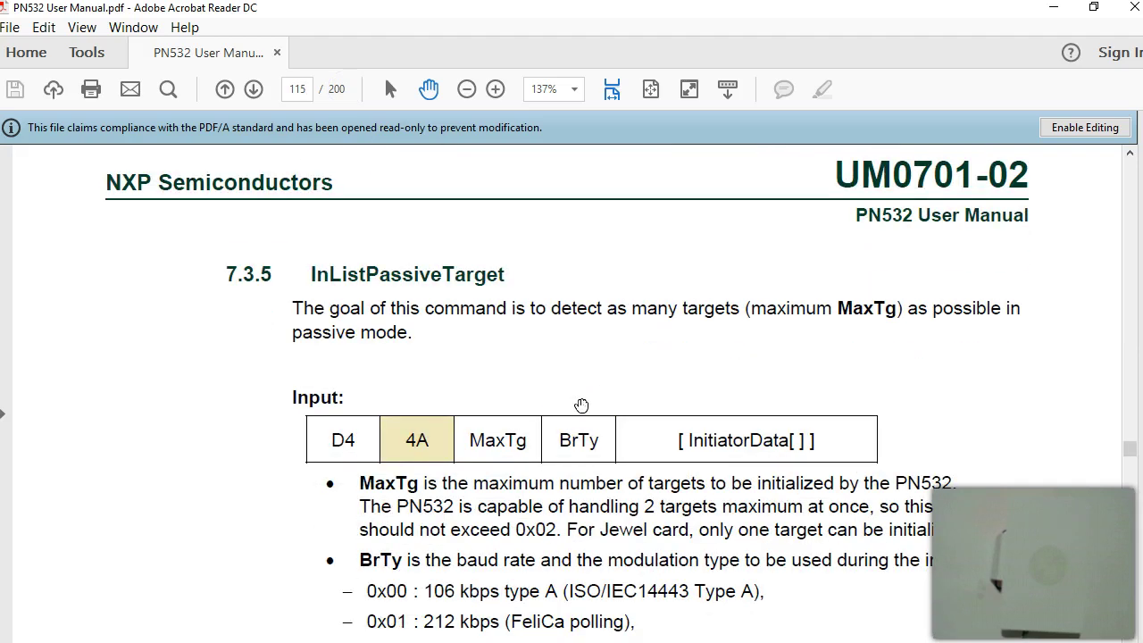
# Step: Examine the InListPassiveTarget input format and highlight the MaxTg description on page 115
pyautogui.scroll(-1, 582, 406)
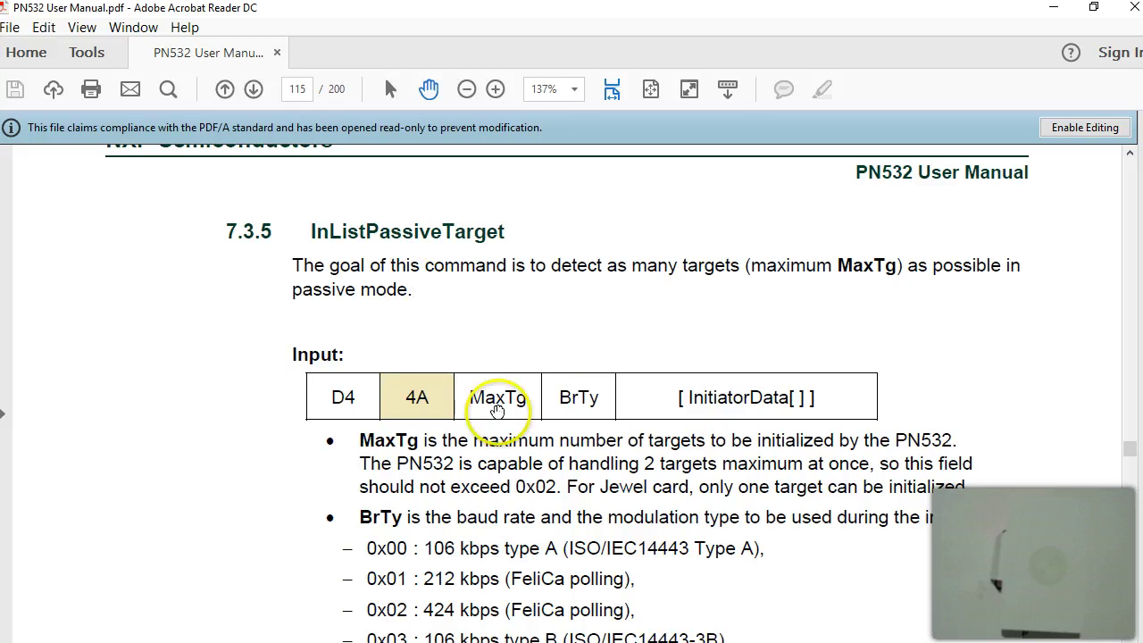
pyautogui.scroll(-2, 498, 409)
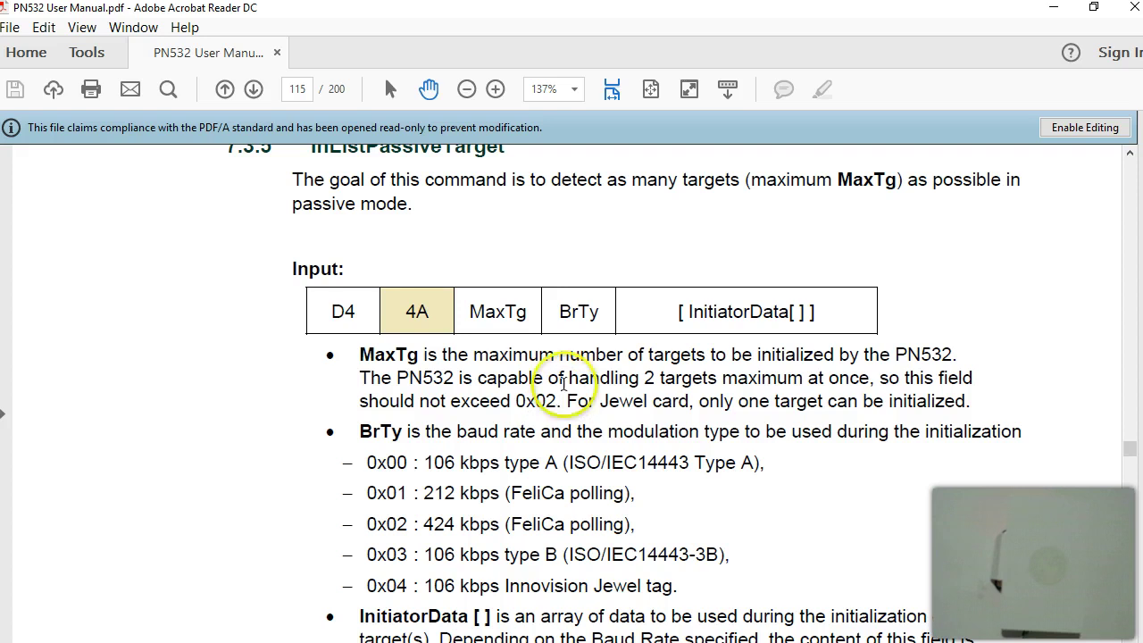
pyautogui.moveTo(360, 354); pyautogui.dragTo(567, 411)
pyautogui.click(557, 396)
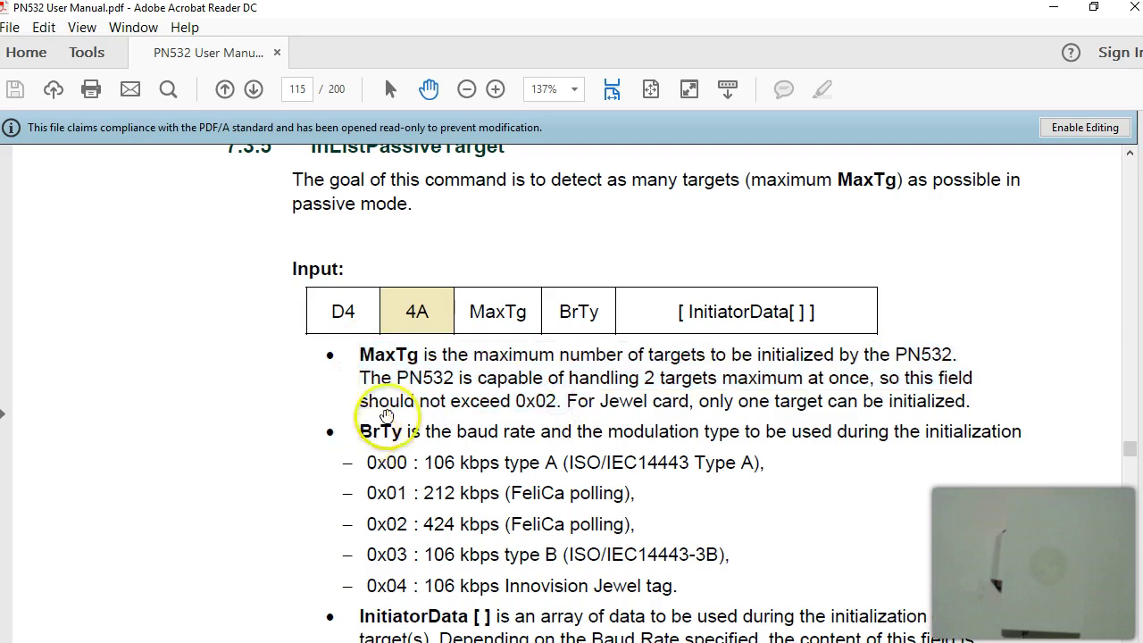
# Step: Examine the BrTy options 0x00 to 0x04, highlighting the type A, FeliCa, type B and Innovision Jewel entries
pyautogui.scroll(-1, 368, 388)
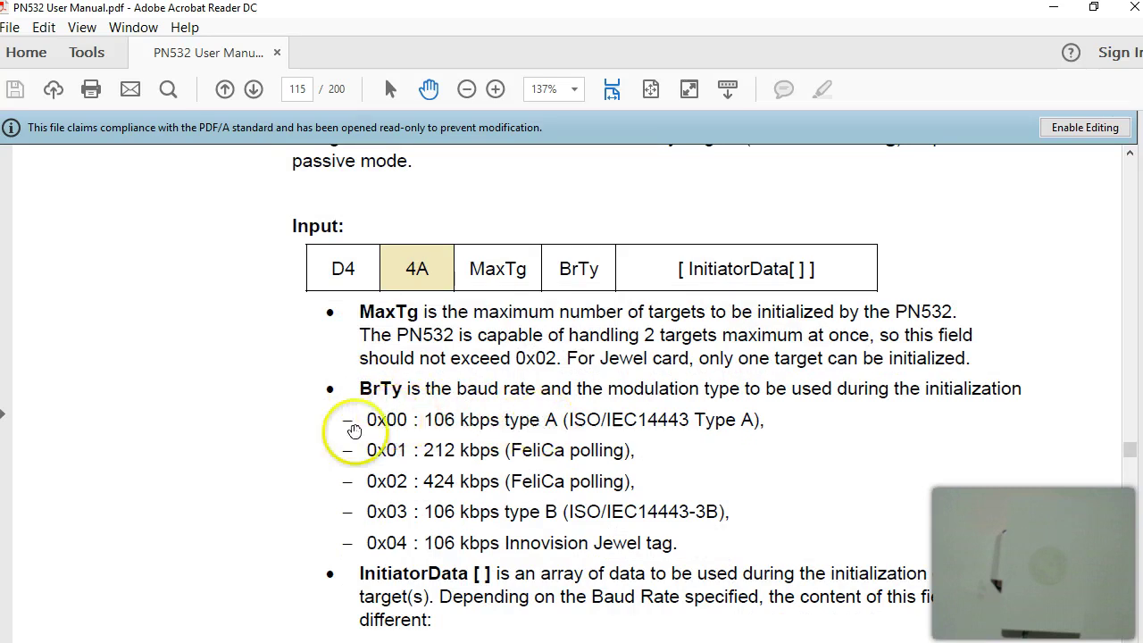
pyautogui.moveTo(377, 420); pyautogui.dragTo(407, 419)
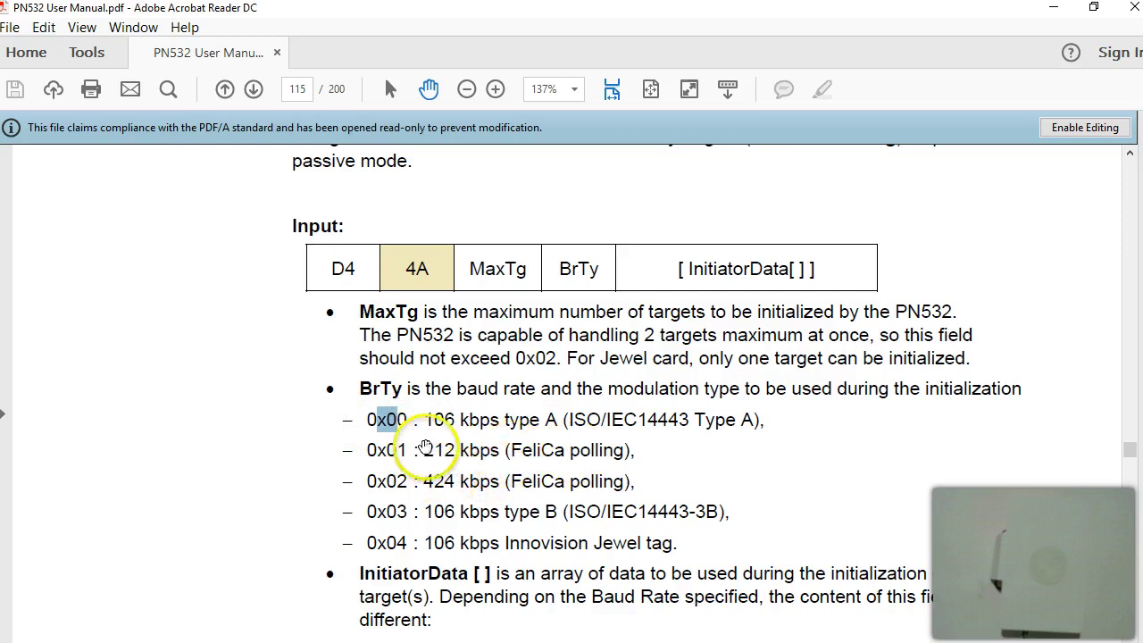
pyautogui.moveTo(636, 483); pyautogui.dragTo(400, 454)
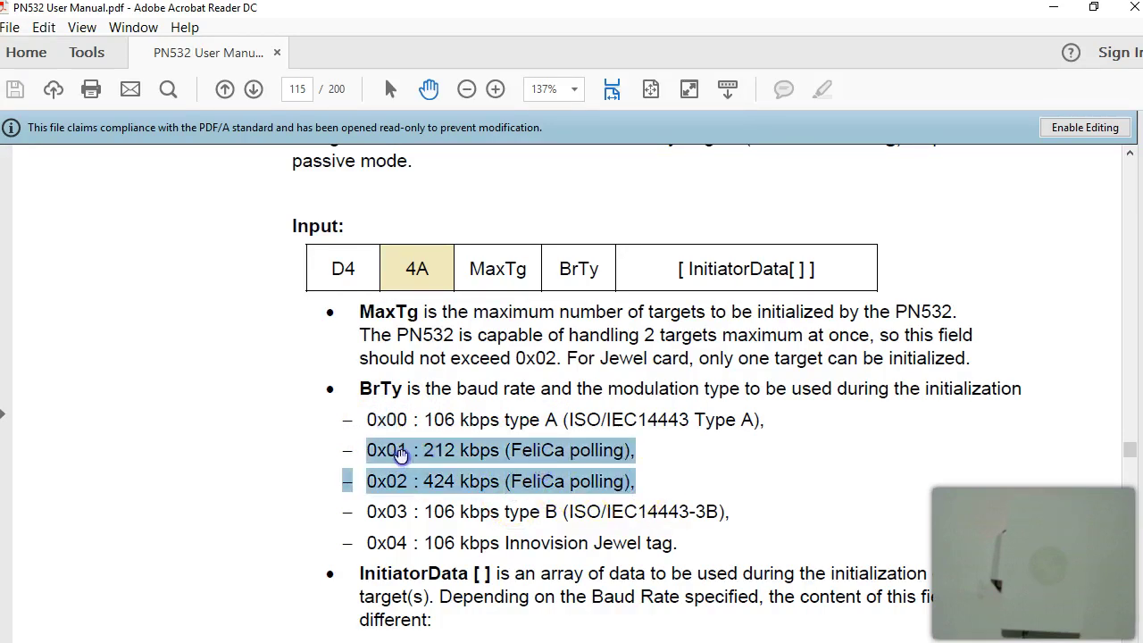
pyautogui.click(505, 515)
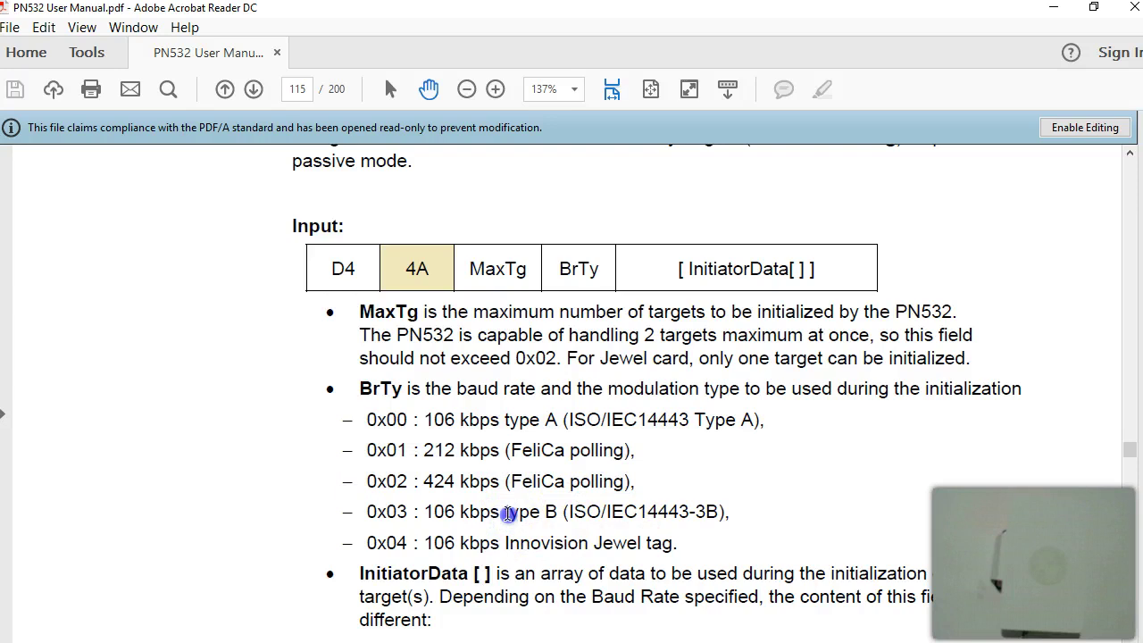
pyautogui.moveTo(507, 516); pyautogui.dragTo(553, 511)
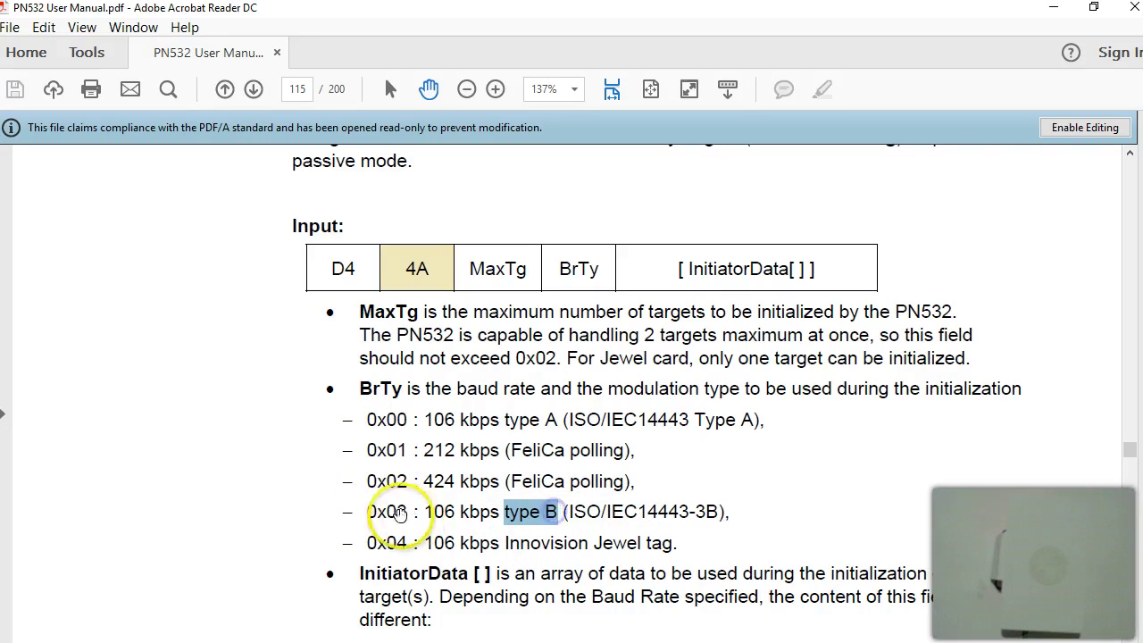
pyautogui.click(675, 542)
pyautogui.moveTo(677, 543); pyautogui.dragTo(386, 511)
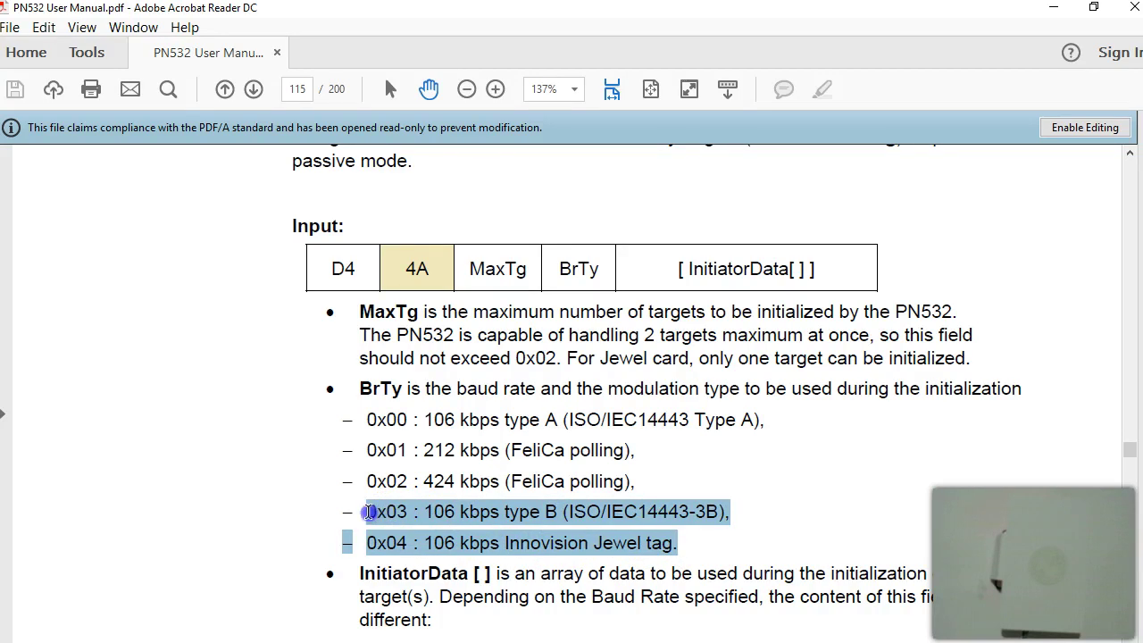
pyautogui.moveTo(369, 512); pyautogui.dragTo(350, 512)
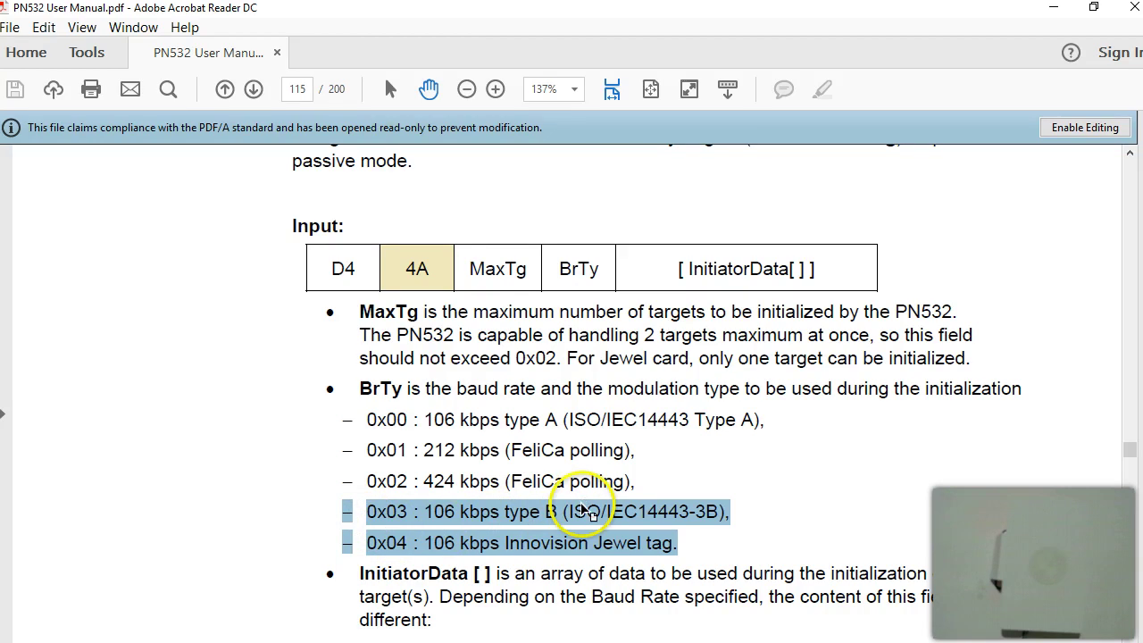
# Step: Highlight the InitiatorData term and review its 106 kbps type A cascade levels and type B format
pyautogui.scroll(-1, 594, 508)
pyautogui.click(447, 531)
pyautogui.moveTo(345, 528); pyautogui.dragTo(468, 530)
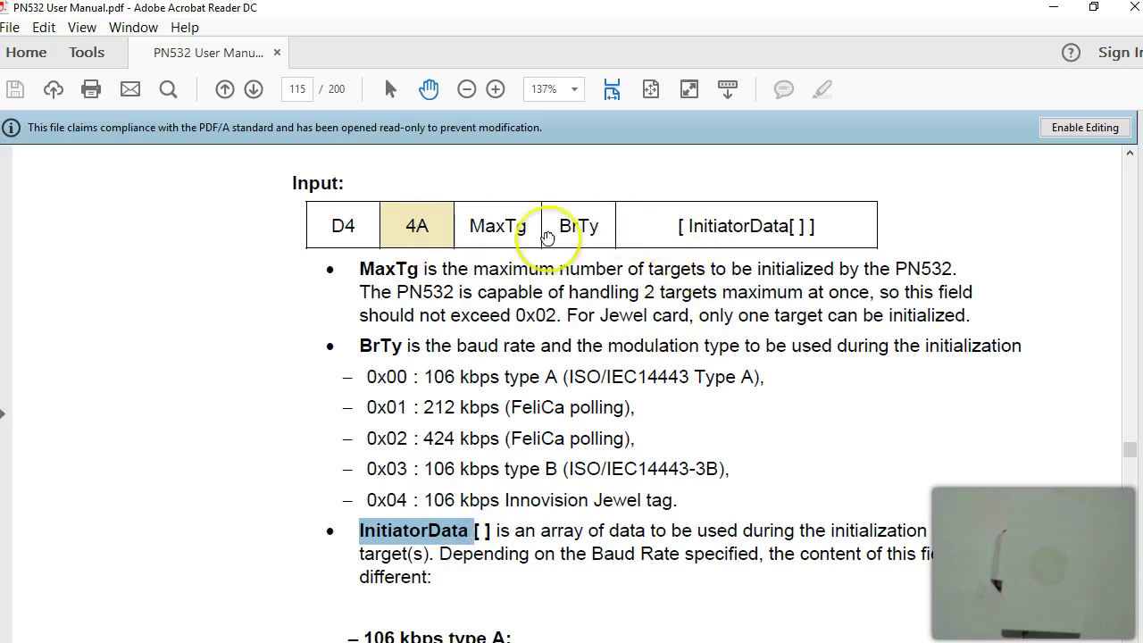
pyautogui.scroll(-5, 592, 454)
pyautogui.scroll(-5, 493, 462)
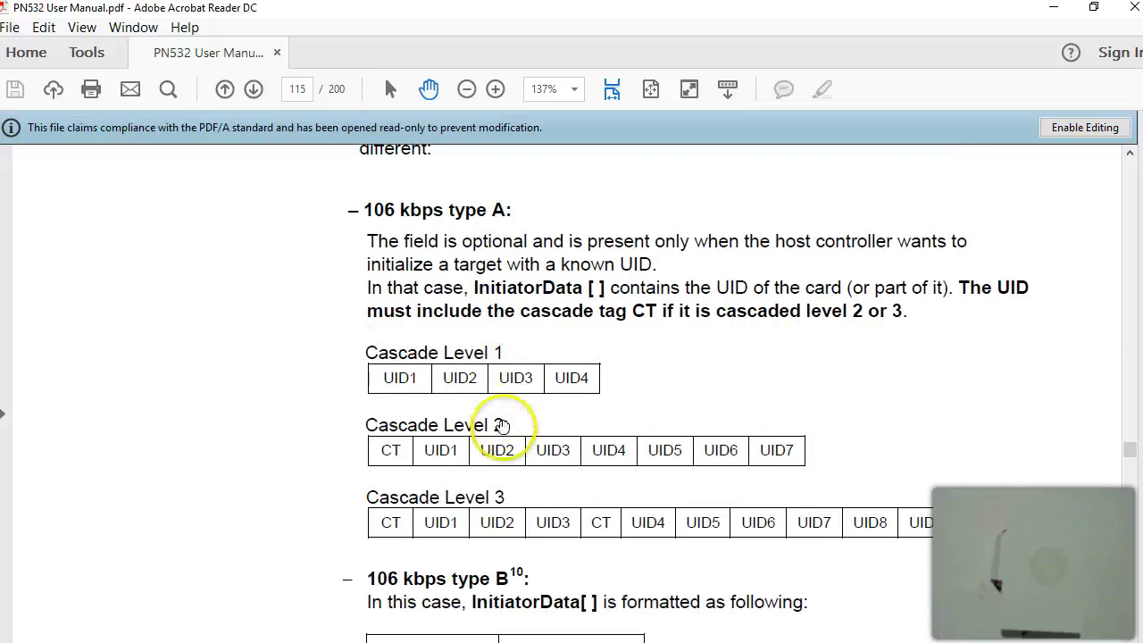
pyautogui.scroll(-5, 513, 427)
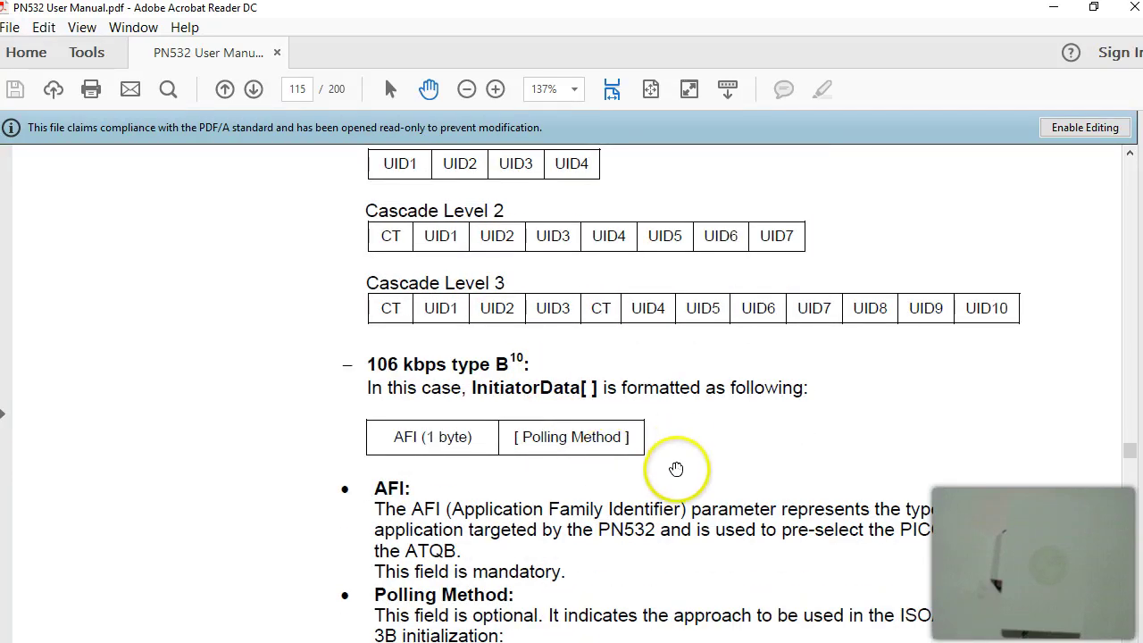
pyautogui.scroll(-3, 679, 468)
pyautogui.scroll(11, 679, 468)
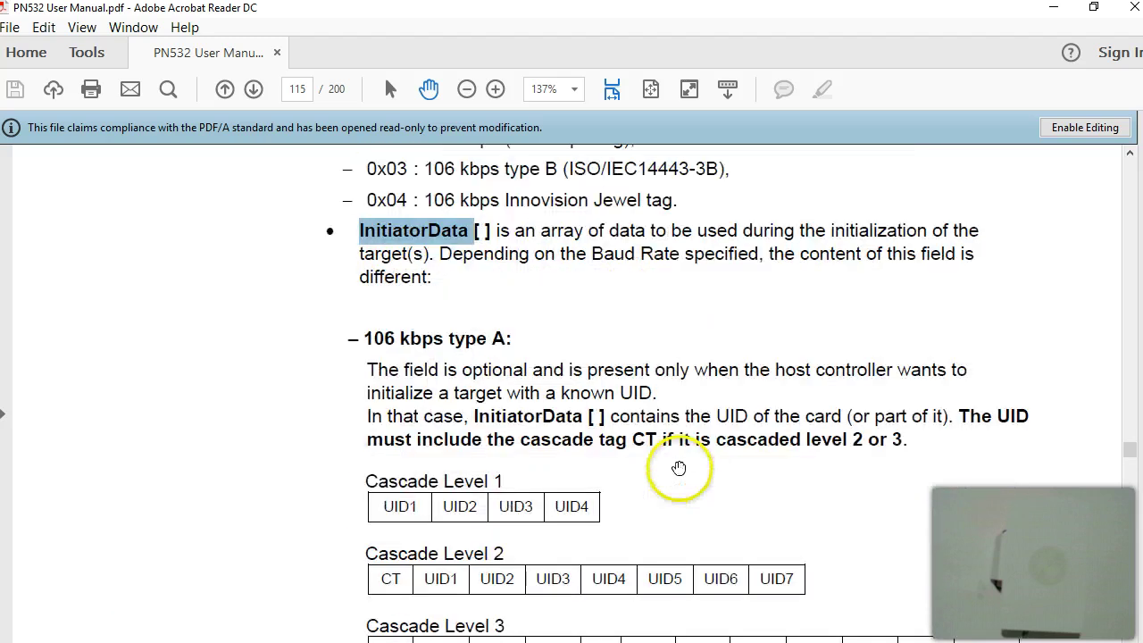
pyautogui.scroll(8, 434, 442)
pyautogui.scroll(-19, 434, 442)
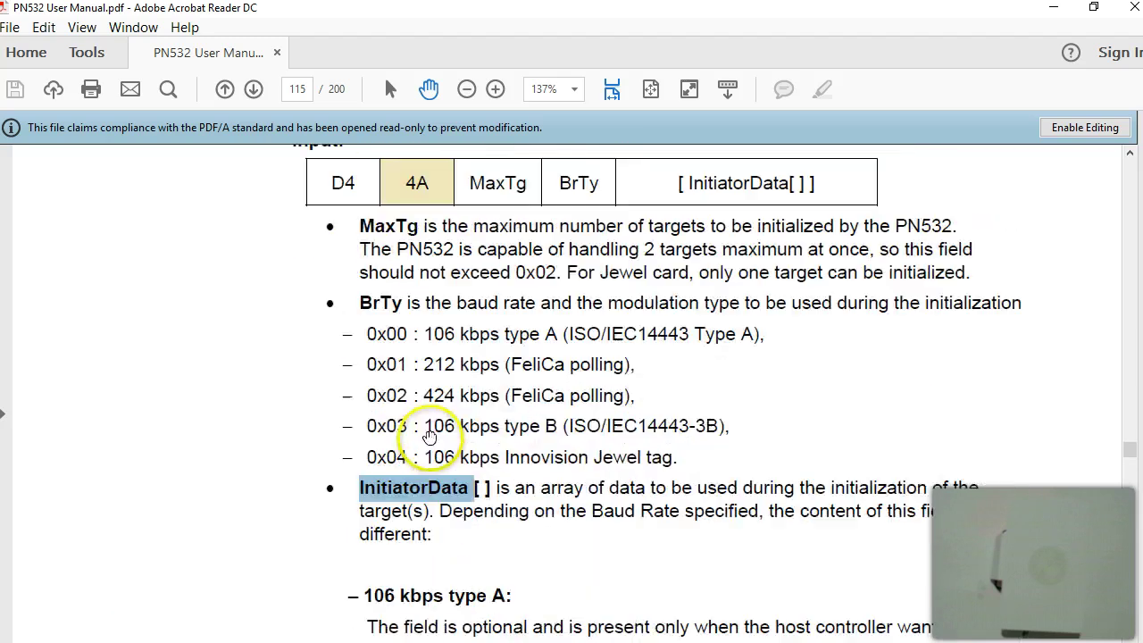
# Step: Find the InListPassiveTarget output format on page 116 and highlight its D5, 4B, NbTg and TargetData1 fields
pyautogui.scroll(-20, 434, 449)
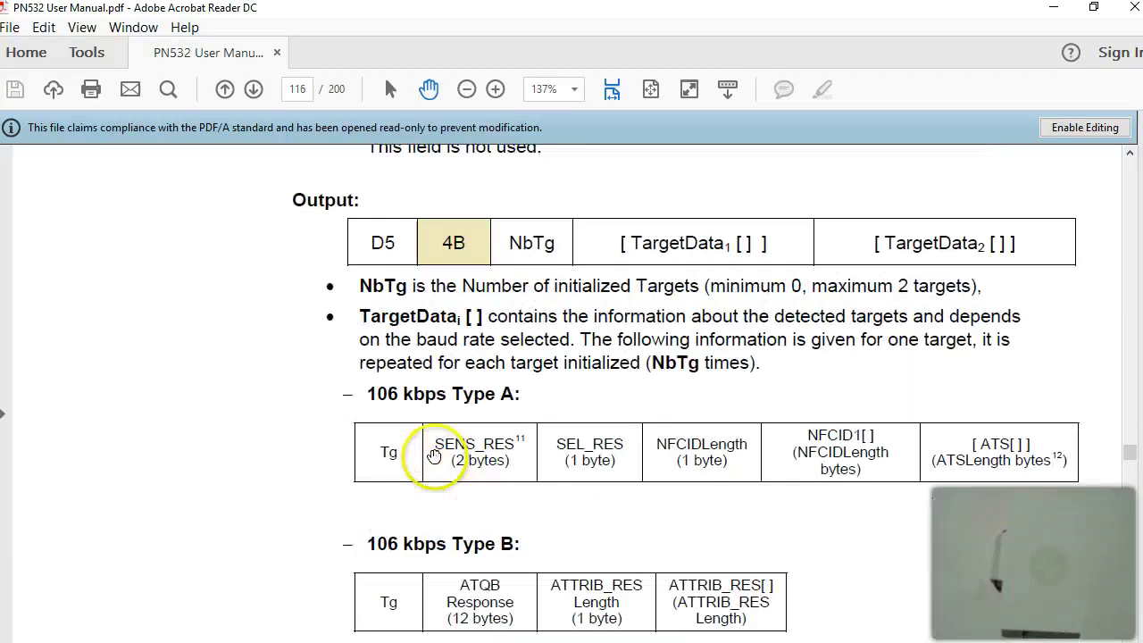
pyautogui.scroll(3, 434, 457)
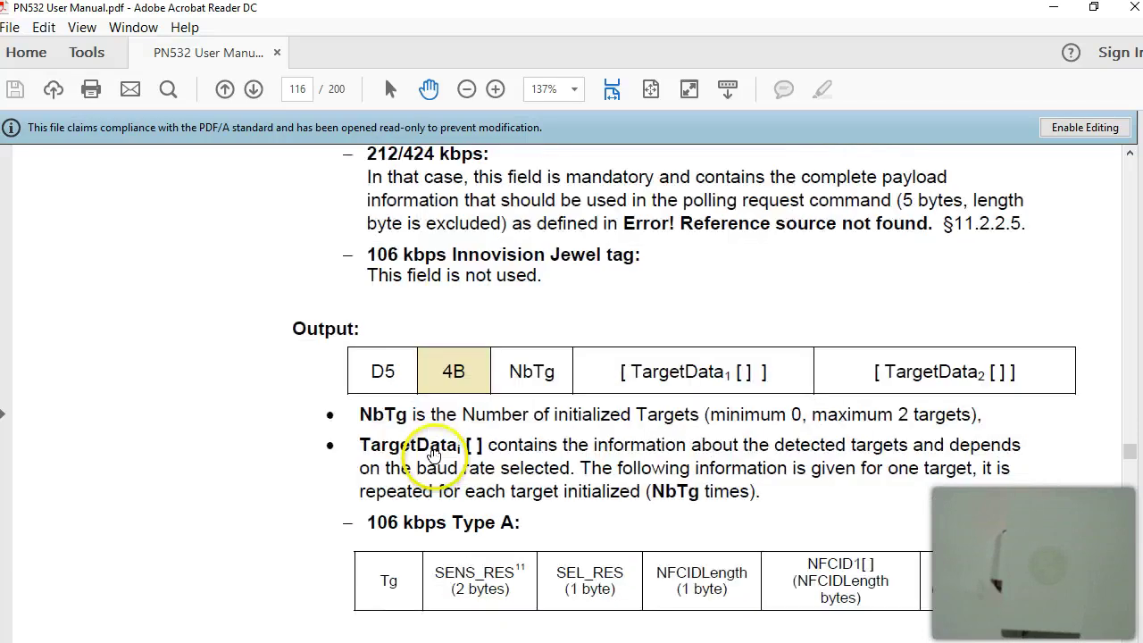
pyautogui.click(380, 373)
pyautogui.moveTo(380, 374); pyautogui.dragTo(554, 376)
pyautogui.click(510, 371)
pyautogui.click(534, 383)
pyautogui.click(520, 388)
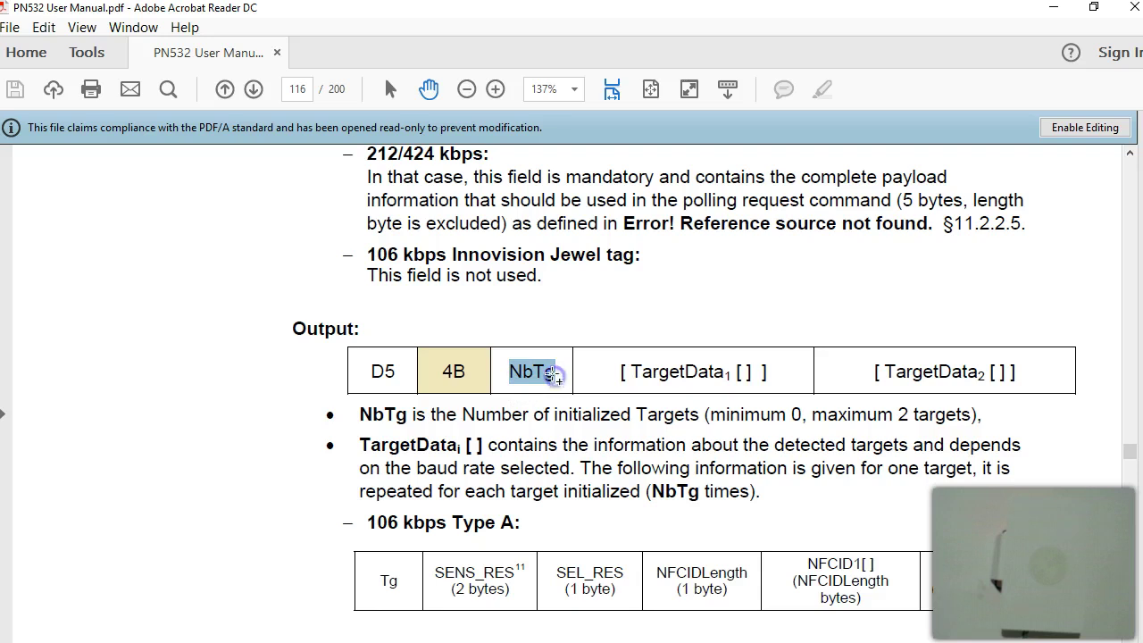
pyautogui.moveTo(621, 372); pyautogui.dragTo(769, 369)
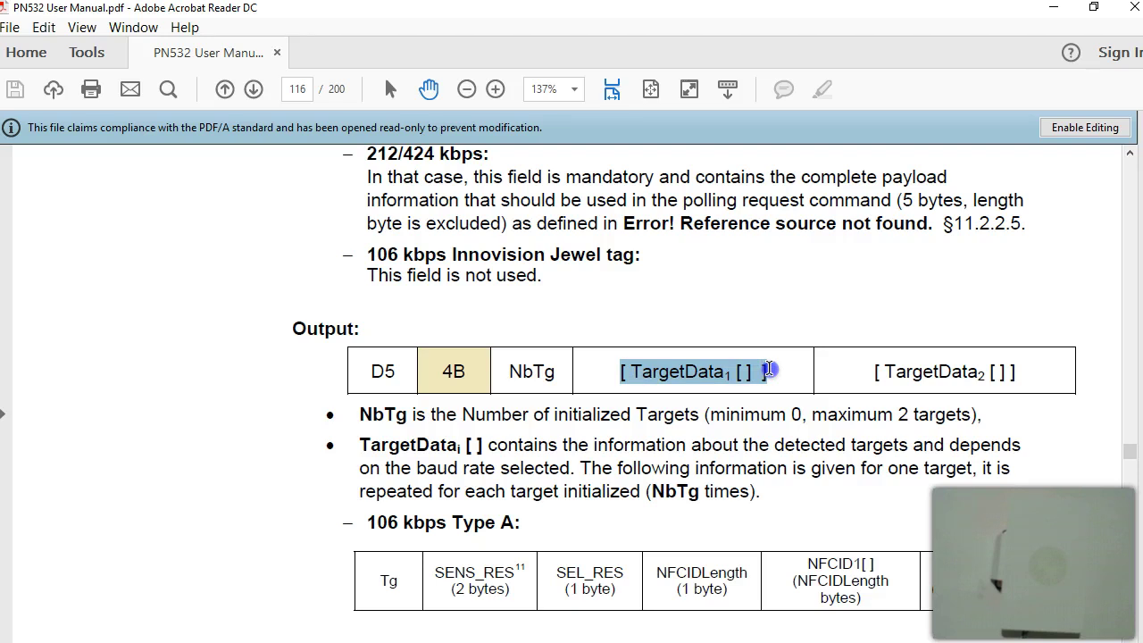
# Step: Examine the 106 kbps Type A target data table, highlighting its ATS field, and review the pages that follow
pyautogui.scroll(-2, 658, 408)
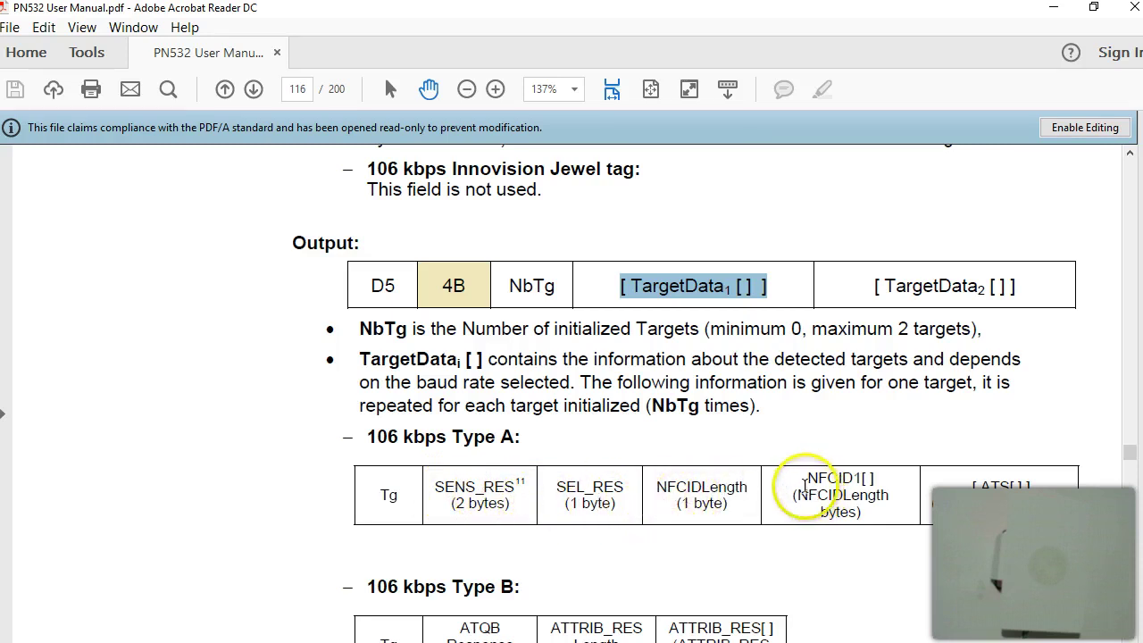
pyautogui.moveTo(972, 489); pyautogui.dragTo(1049, 491)
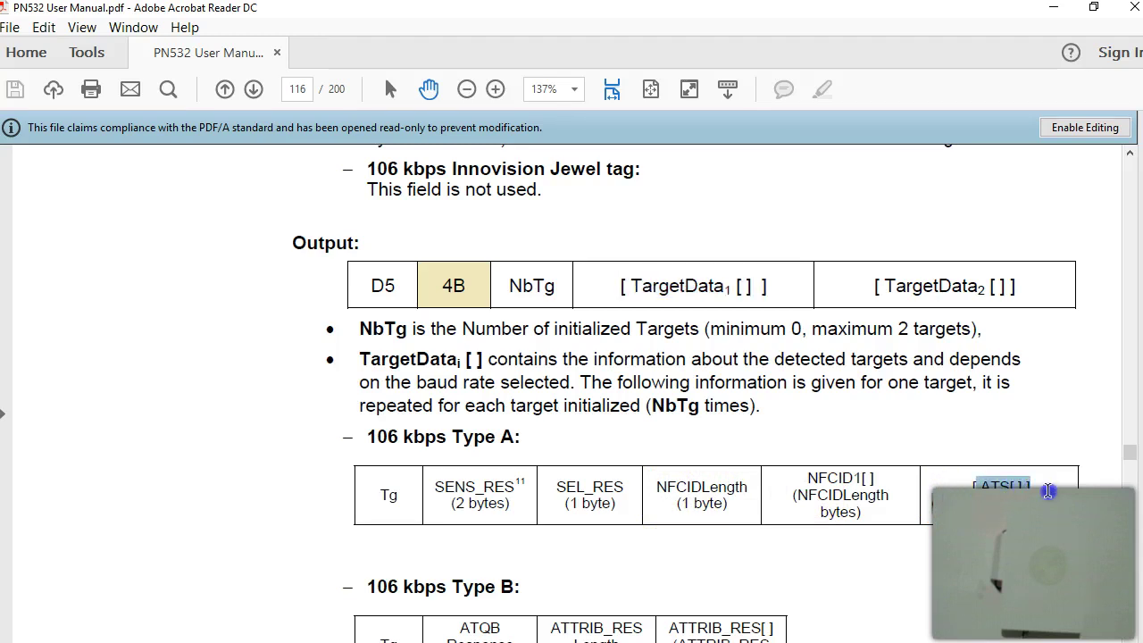
pyautogui.moveTo(1050, 497); pyautogui.dragTo(966, 466)
pyautogui.scroll(-1, 995, 490)
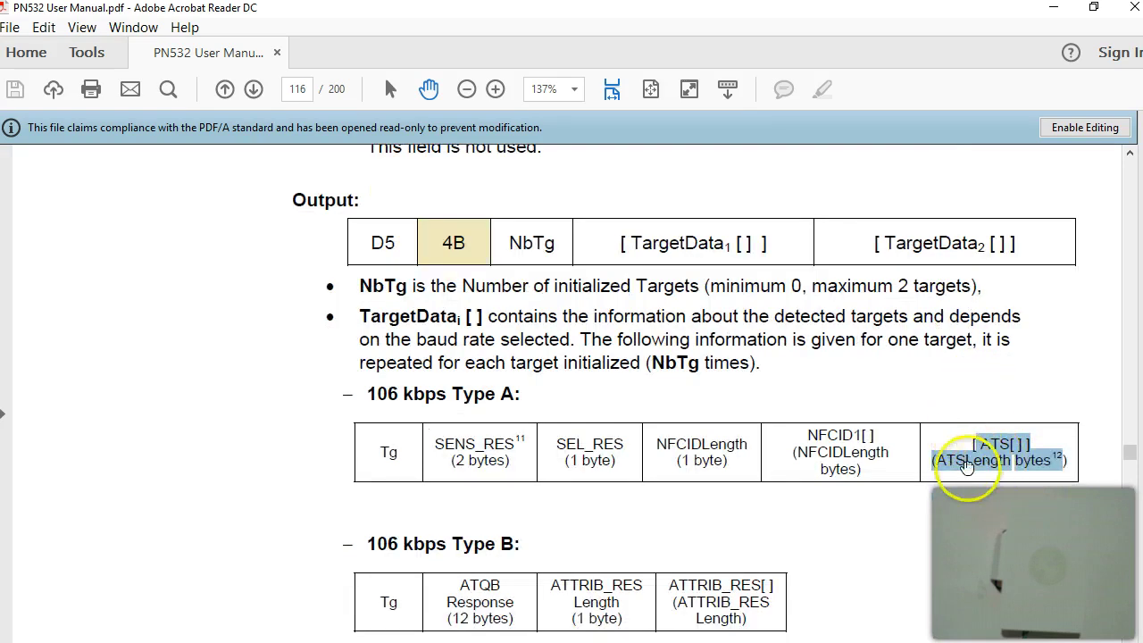
pyautogui.scroll(-3, 946, 467)
pyautogui.scroll(-2, 502, 429)
pyautogui.scroll(-14, 496, 438)
pyautogui.scroll(-6, 542, 460)
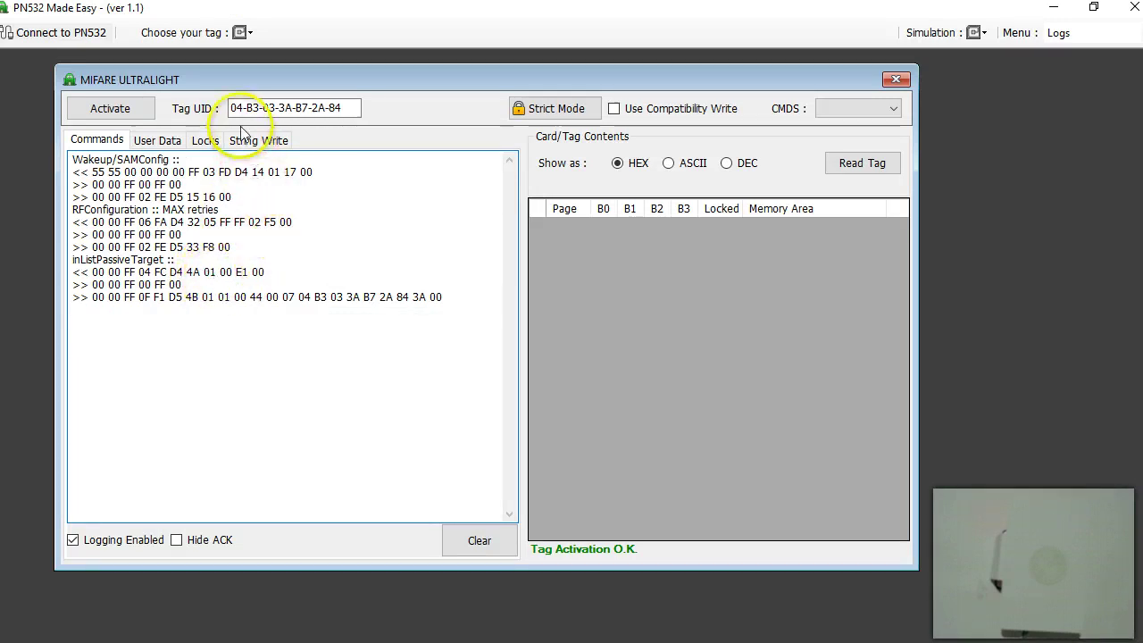
# Step: In PN532 Made Easy, highlight the tag UID and examine the D5 4B and 0F bytes of the inListPassiveTarget response
pyautogui.moveTo(232, 107); pyautogui.dragTo(348, 108)
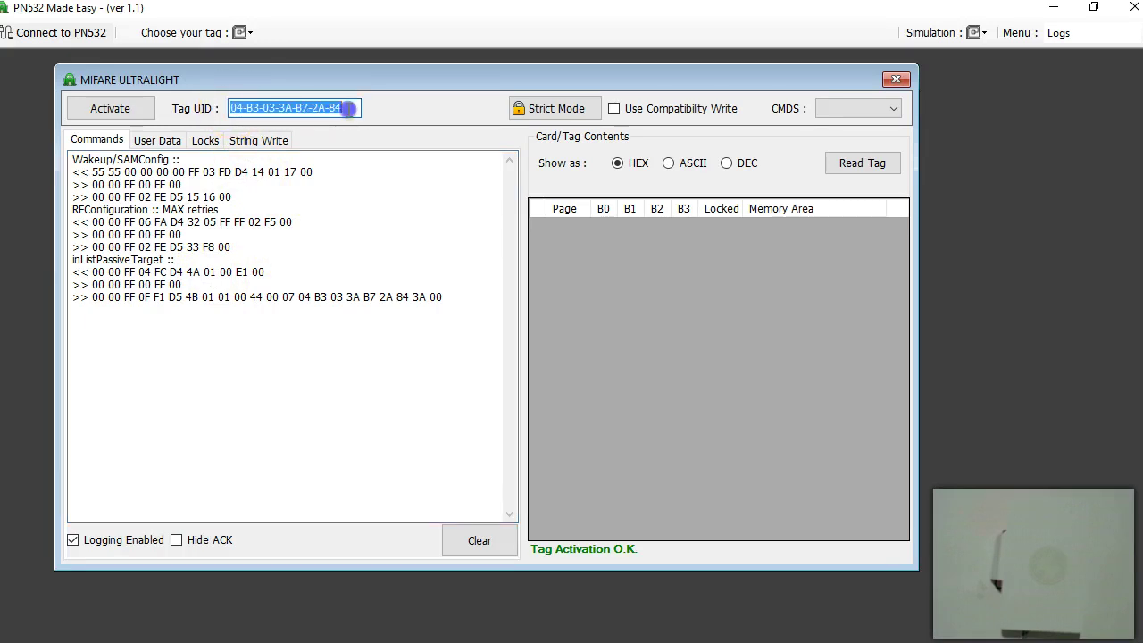
pyautogui.click(333, 341)
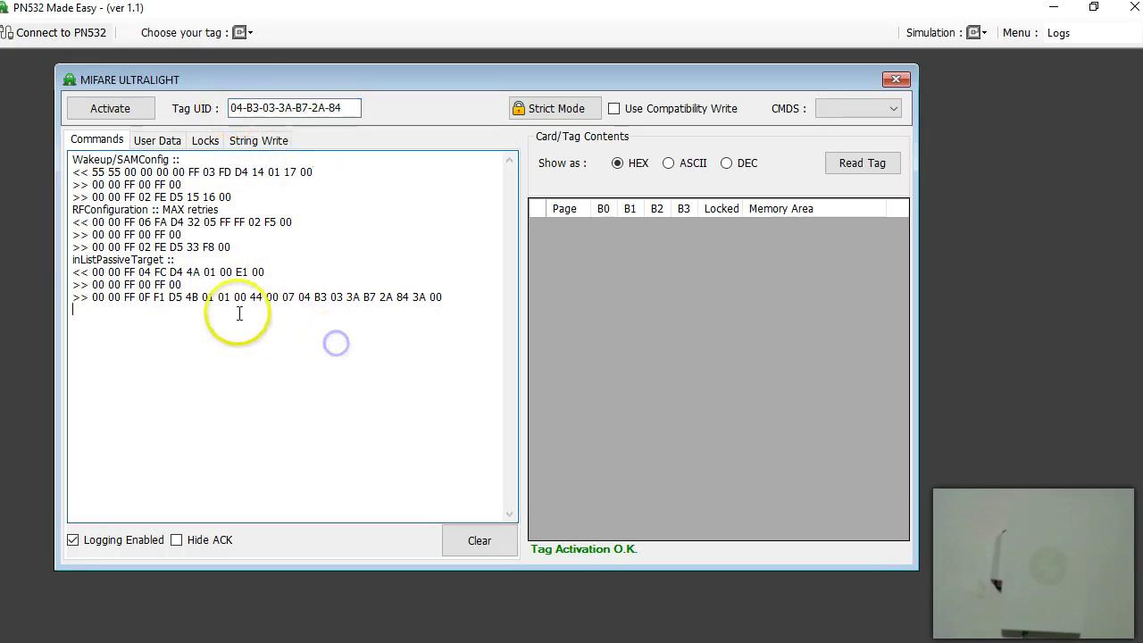
pyautogui.click(170, 297)
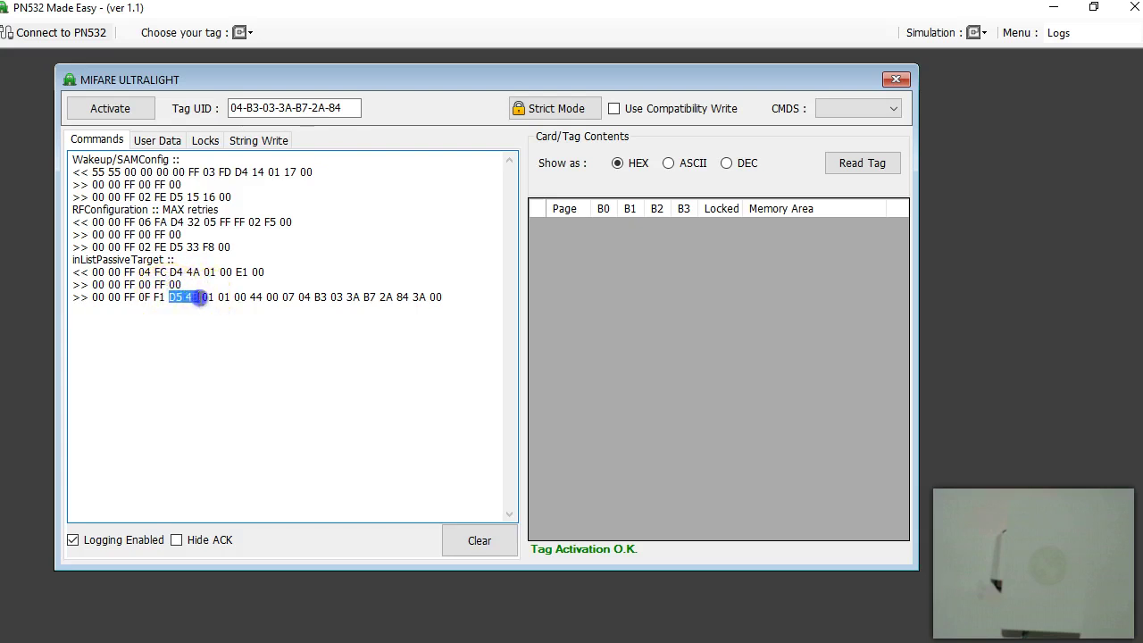
pyautogui.click(192, 307)
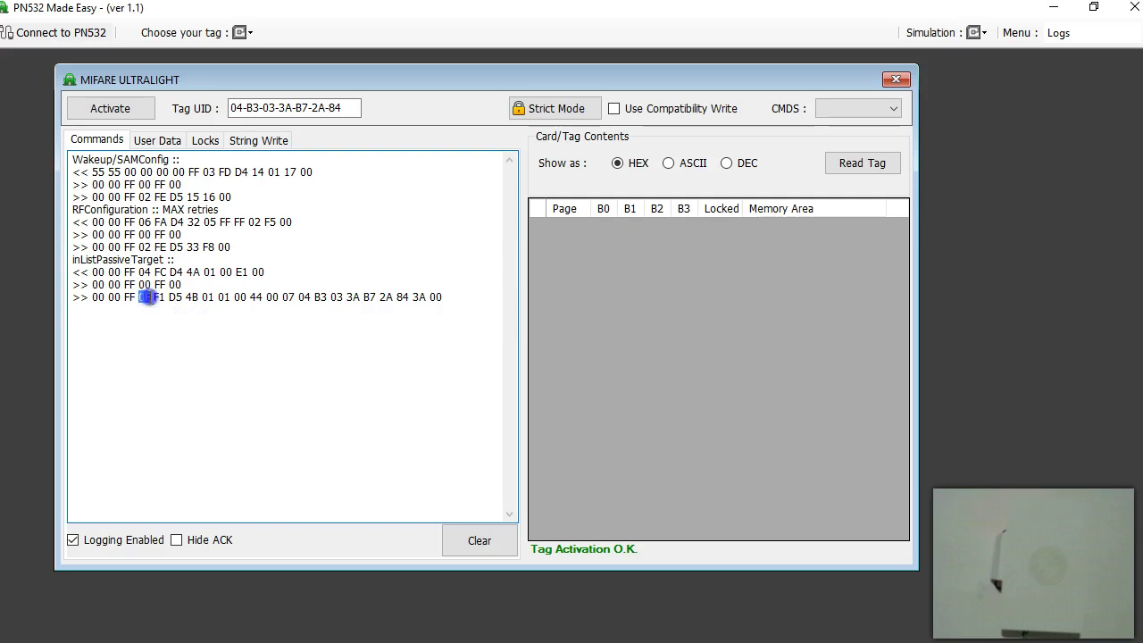
pyautogui.click(166, 312)
# Step: Highlight the D5, 4B and two 01 bytes one by one in the logged inListPassiveTarget response
pyautogui.doubleClick(176, 297)
pyautogui.moveTo(183, 296); pyautogui.dragTo(195, 297)
pyautogui.click(204, 297)
pyautogui.click(209, 296)
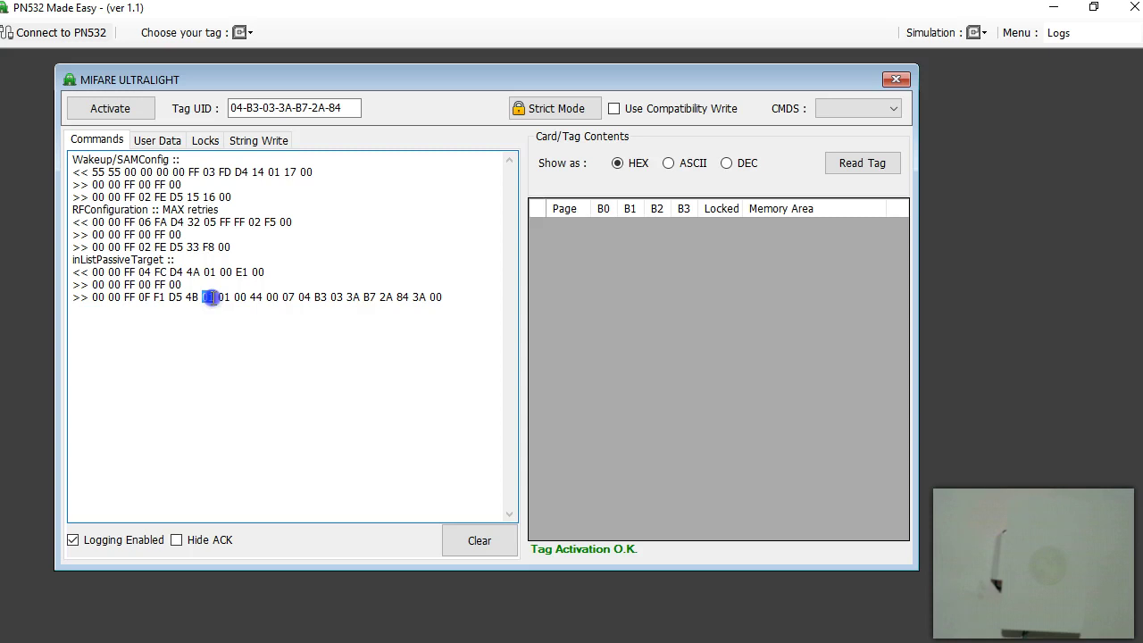
pyautogui.click(221, 307)
pyautogui.doubleClick(223, 296)
# Step: In the inListPassiveTarget response, highlight the target data after the two 01 bytes, then single out 00 44 and the 07 byte
pyautogui.moveTo(233, 297); pyautogui.dragTo(409, 296)
pyautogui.click(251, 314)
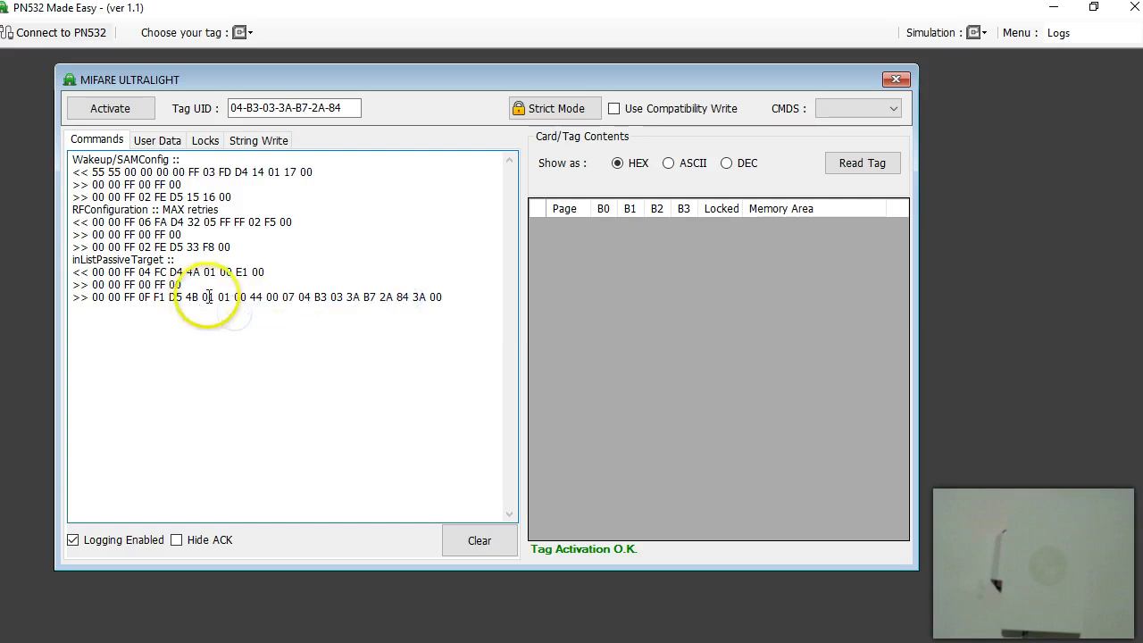
pyautogui.moveTo(234, 296); pyautogui.dragTo(417, 298)
pyautogui.click(274, 312)
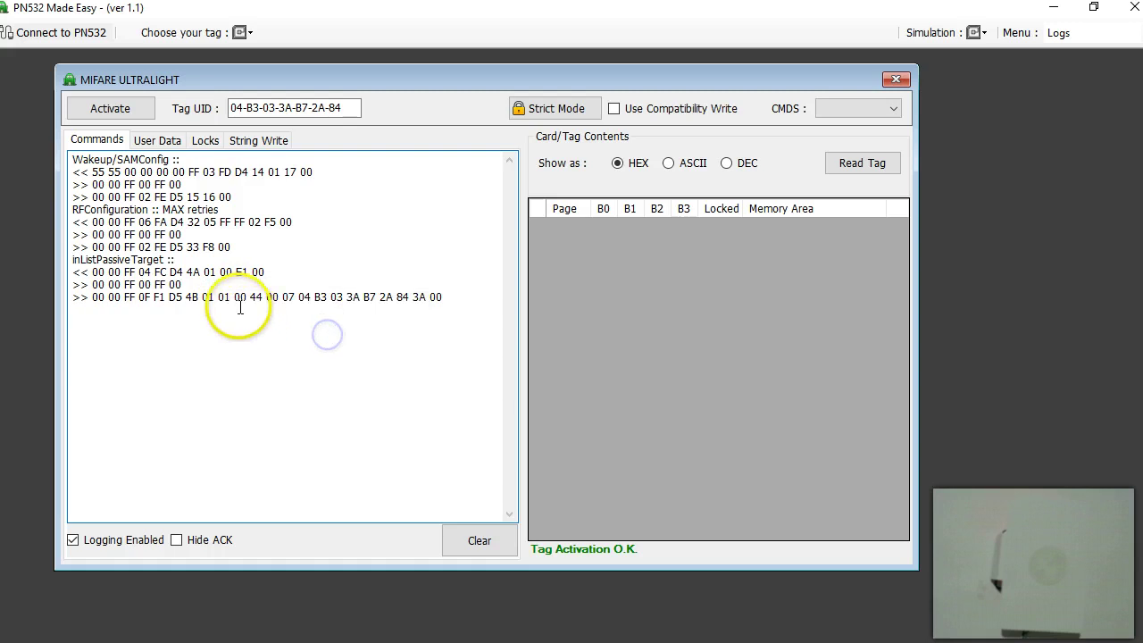
pyautogui.moveTo(238, 297); pyautogui.dragTo(261, 297)
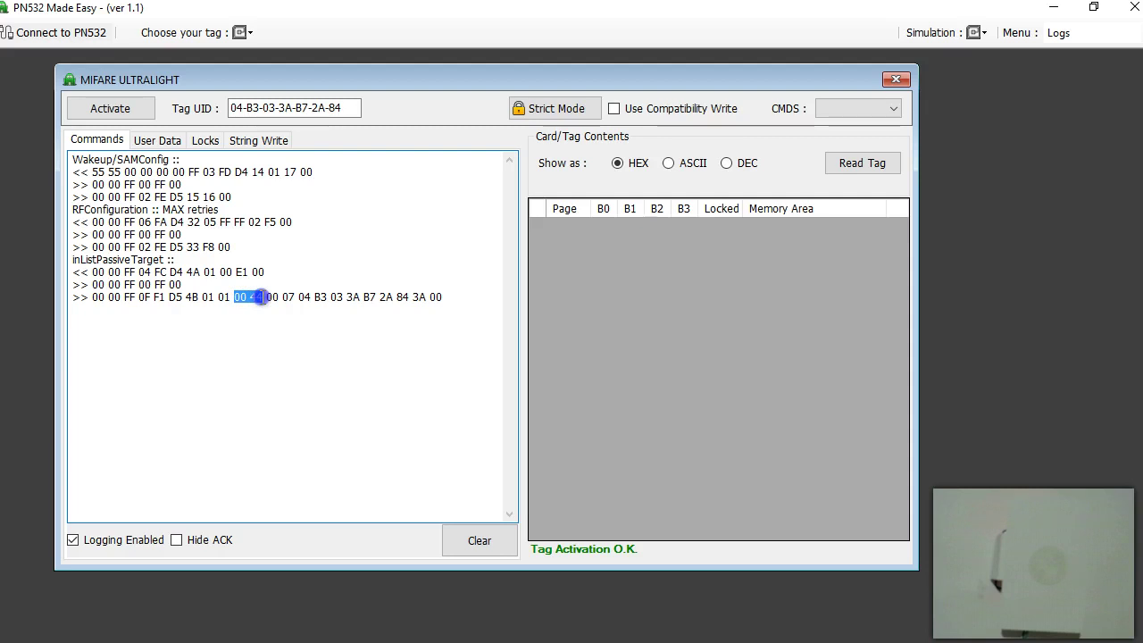
pyautogui.doubleClick(287, 297)
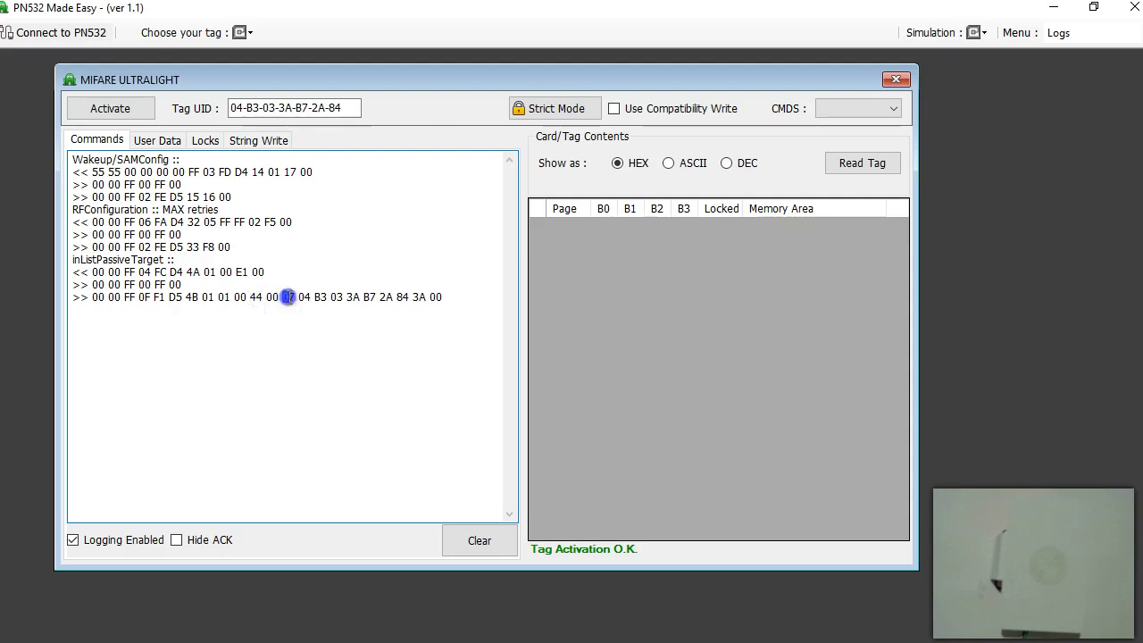
# Step: Highlight the UID bytes in the response and the Tag UID value for comparison, then the whole logged inListPassiveTarget exchange
pyautogui.moveTo(297, 298); pyautogui.dragTo(404, 301)
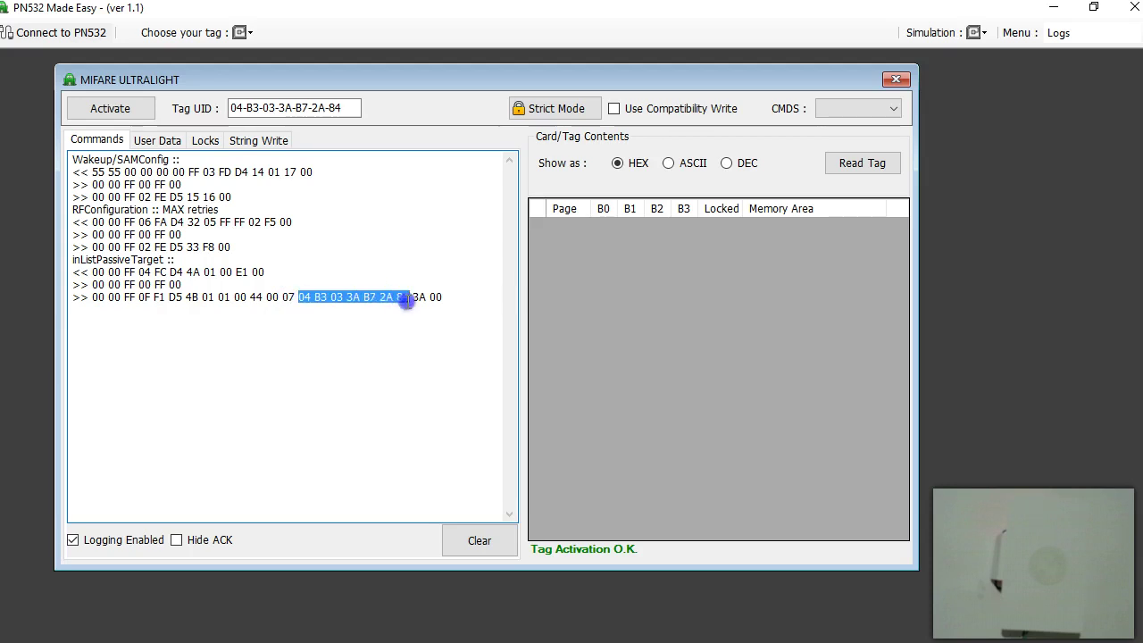
pyautogui.click(348, 299)
pyautogui.moveTo(231, 107); pyautogui.dragTo(277, 108)
pyautogui.click(347, 299)
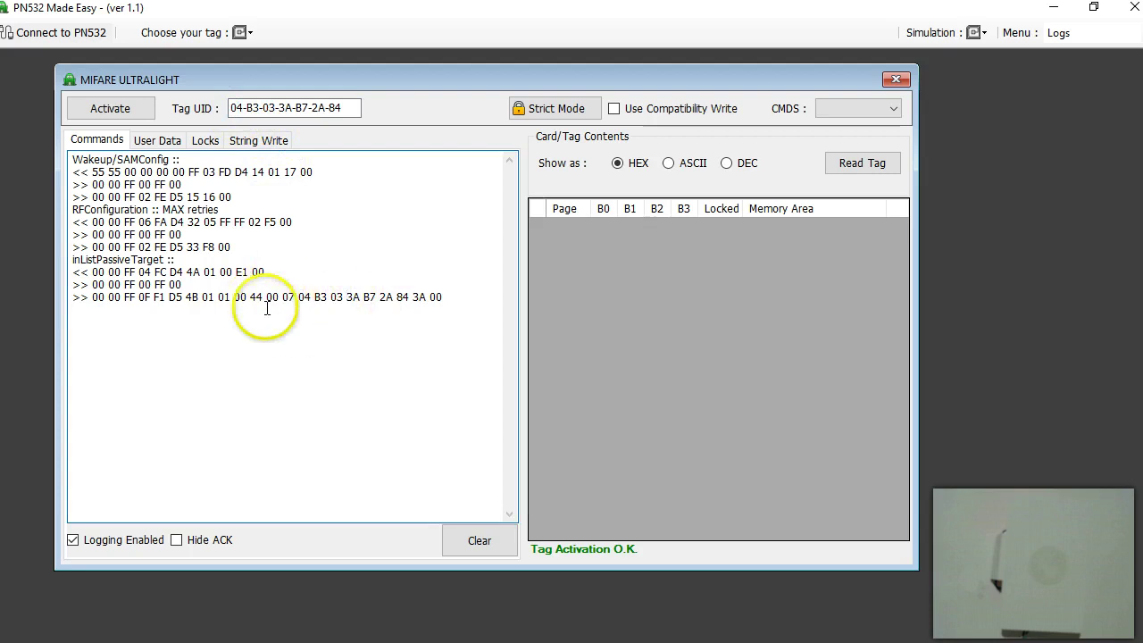
pyautogui.moveTo(443, 299); pyautogui.dragTo(80, 269)
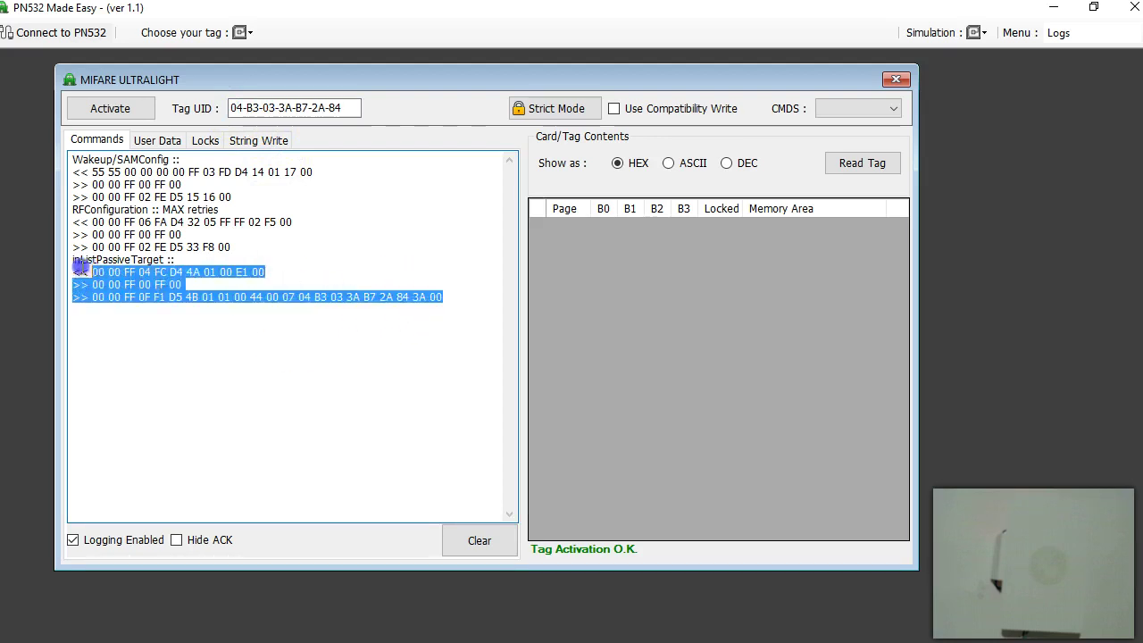
pyautogui.click(81, 259)
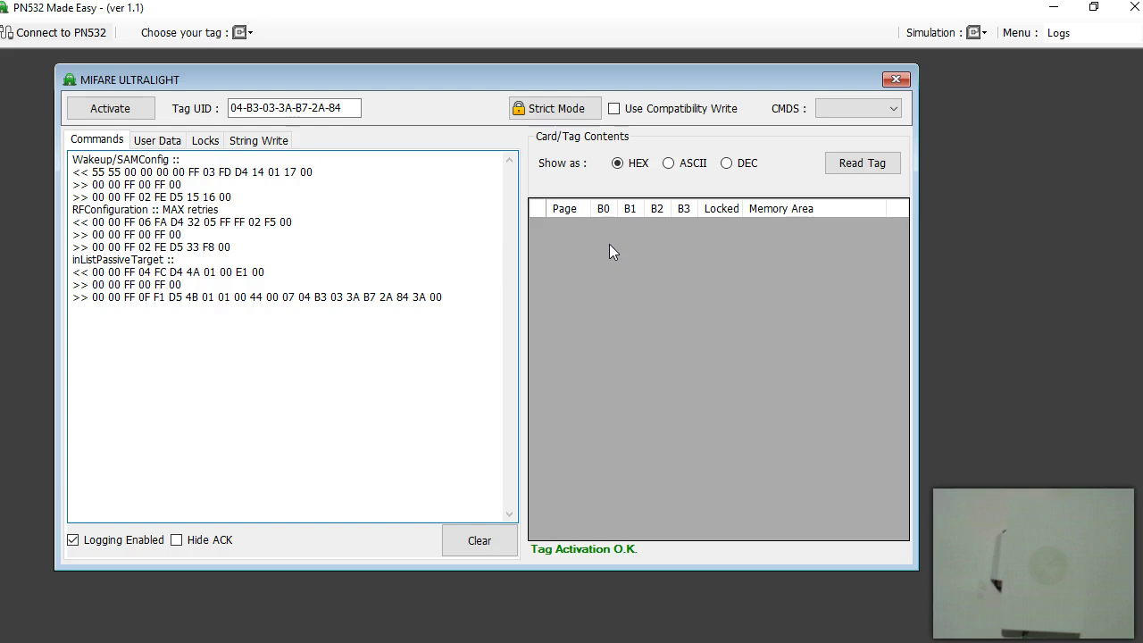
# Step: Read the tag's memory contents and highlight the logged InDataExchange entries for addresses 0, 4, 8 and 12
pyautogui.click(851, 169)
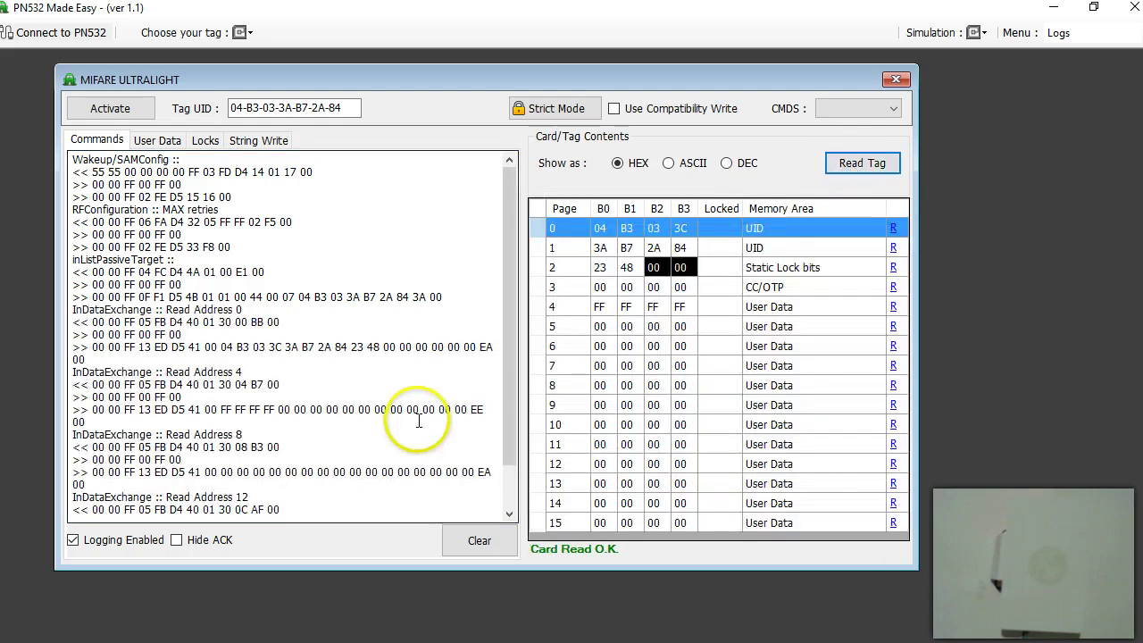
pyautogui.scroll(-1, 377, 345)
pyautogui.scroll(1, 443, 339)
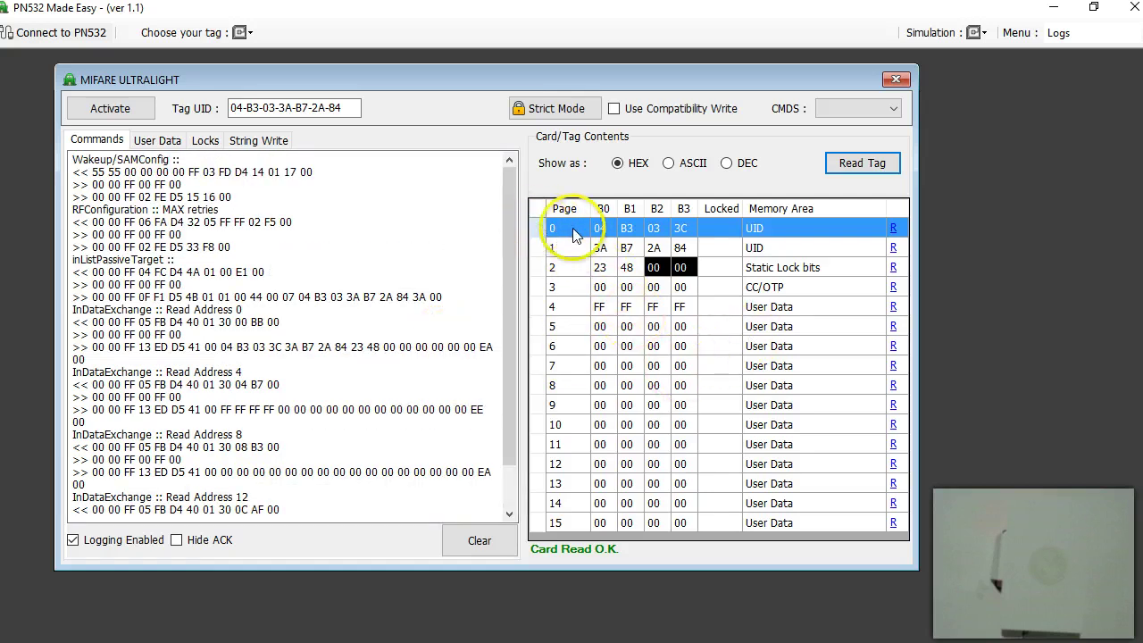
pyautogui.click(301, 375)
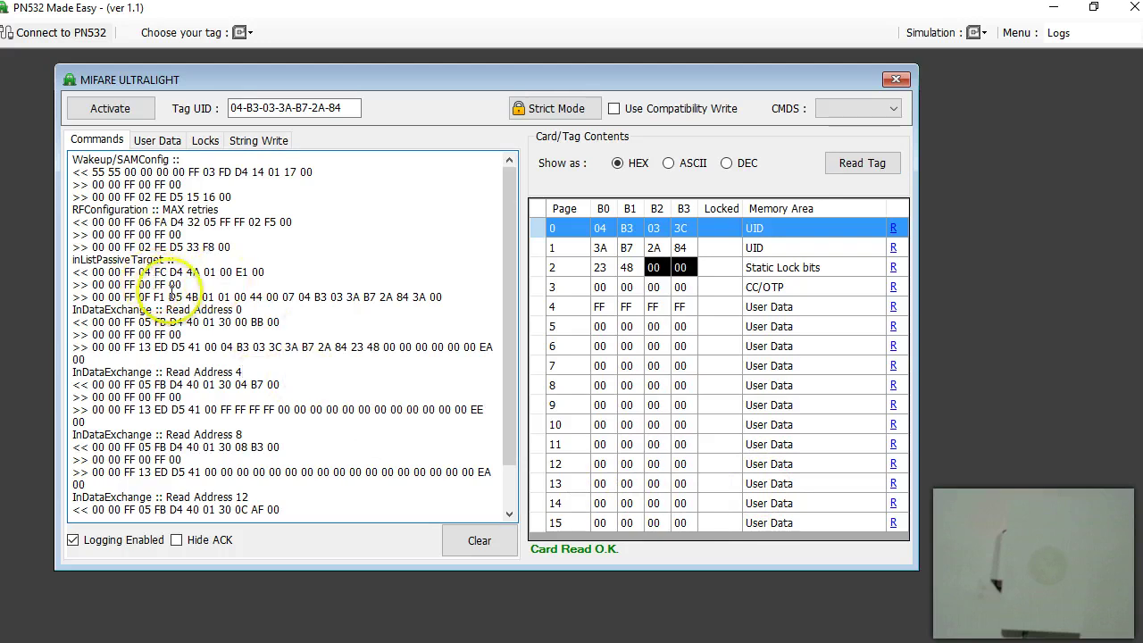
pyautogui.moveTo(71, 309); pyautogui.dragTo(409, 505)
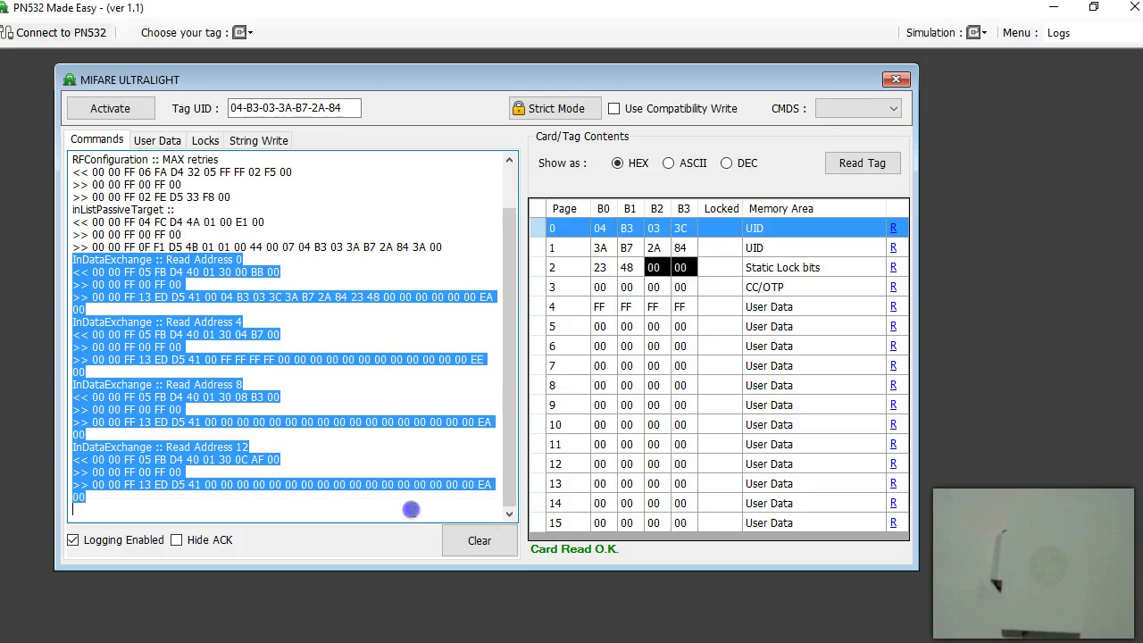
pyautogui.click(411, 509)
pyautogui.scroll(1, 246, 509)
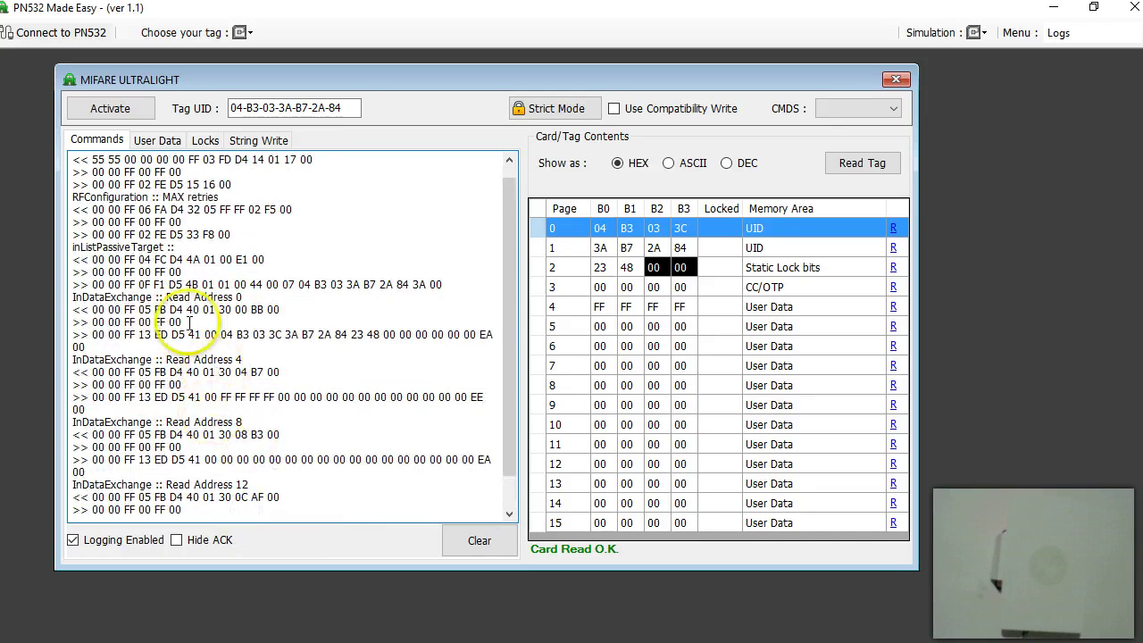
# Step: Highlight the InDataExchange command name and the Read Address 0 label in the first logged read entry
pyautogui.doubleClick(133, 298)
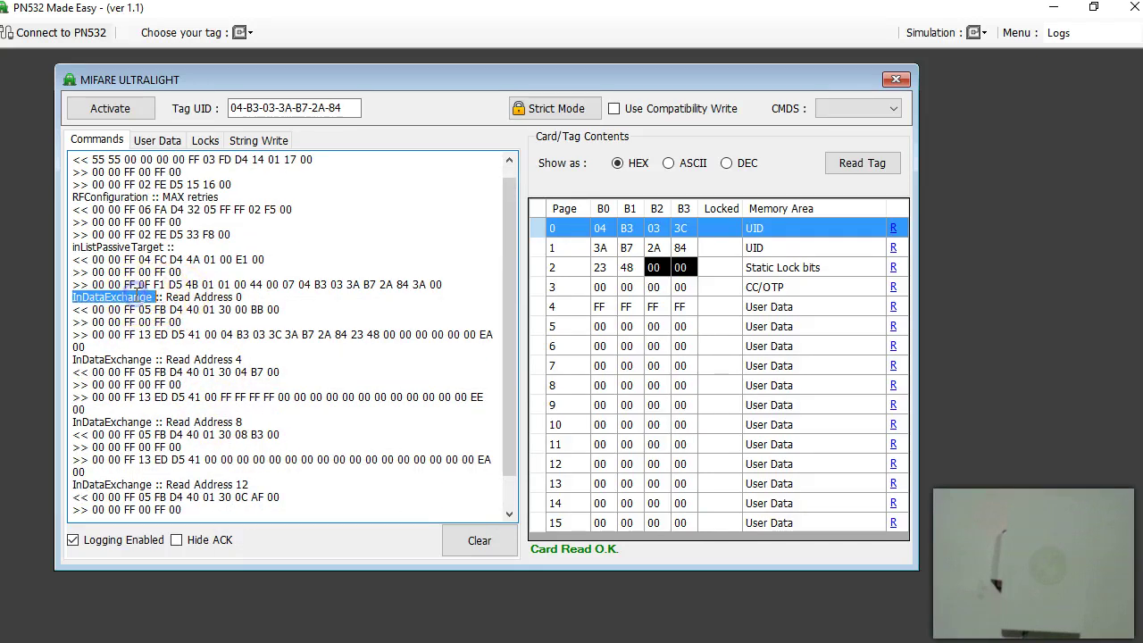
pyautogui.click(116, 348)
pyautogui.moveTo(166, 298); pyautogui.dragTo(237, 298)
pyautogui.click(205, 334)
pyautogui.moveTo(168, 296); pyautogui.dragTo(251, 299)
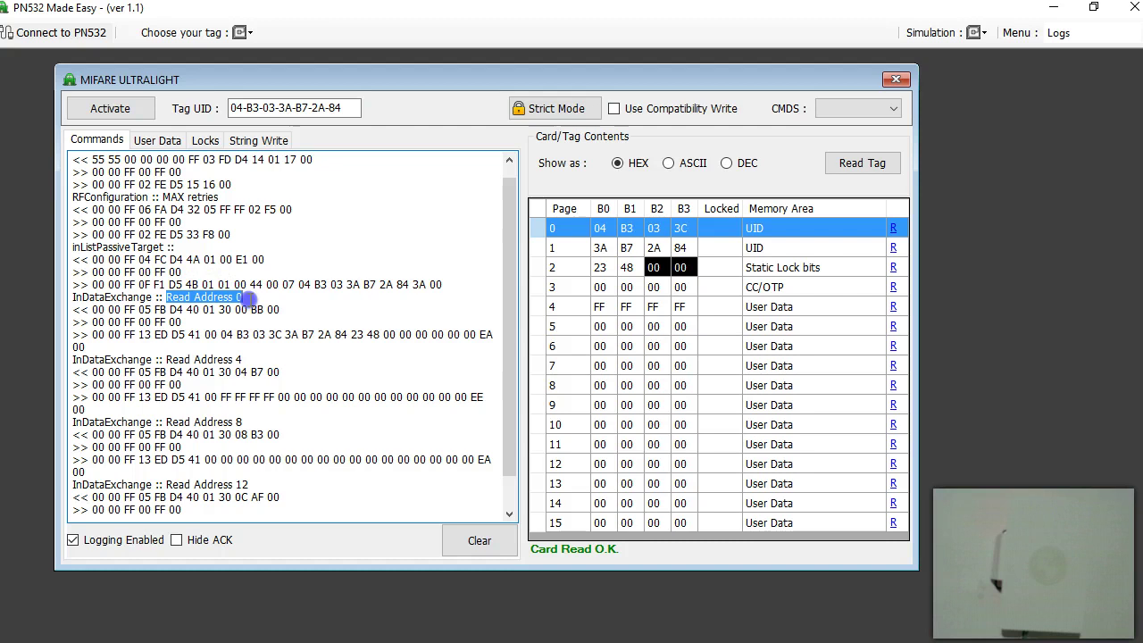
# Step: Highlight the response bytes for read addresses 0 and 4, then the full block of InDataExchange entries
pyautogui.moveTo(181, 334); pyautogui.dragTo(500, 339)
pyautogui.click(248, 371)
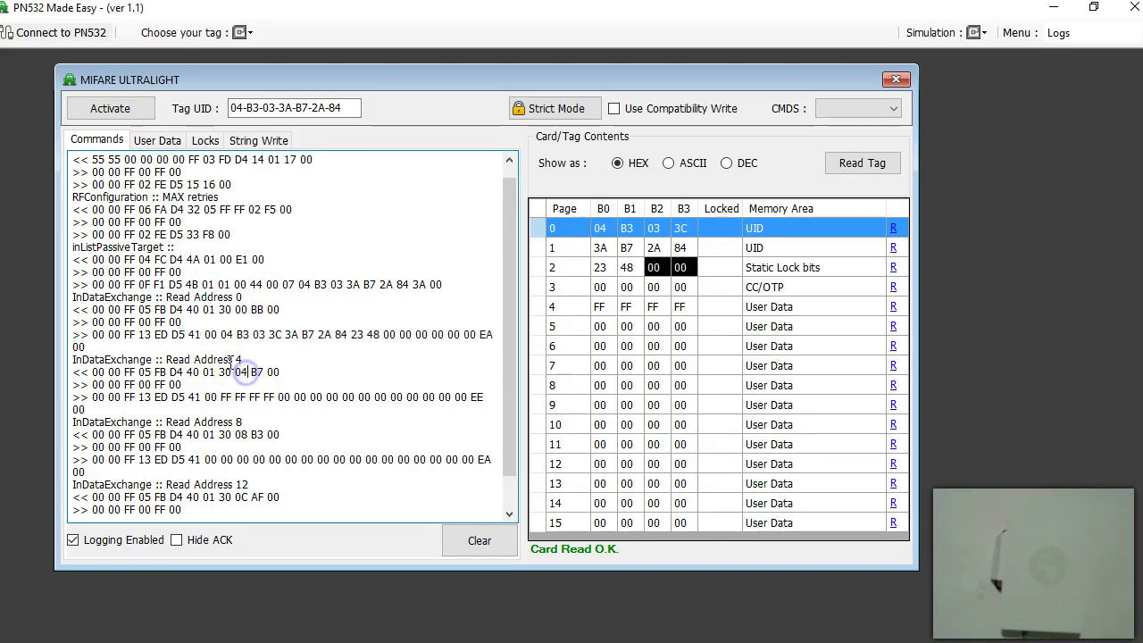
pyautogui.moveTo(108, 396); pyautogui.dragTo(451, 400)
pyautogui.click(326, 420)
pyautogui.scroll(-1, 250, 277)
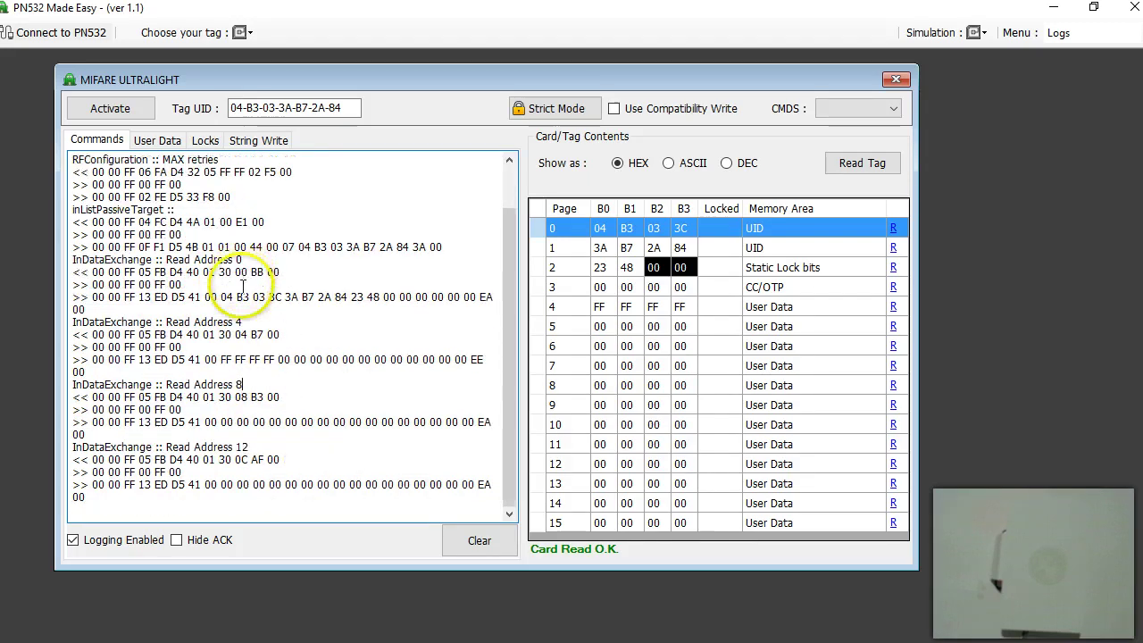
pyautogui.moveTo(102, 497)
pyautogui.mouseDown()
pyautogui.moveTo(45, 324)
pyautogui.moveTo(57, 255)
pyautogui.mouseUp()
pyautogui.click(246, 377)
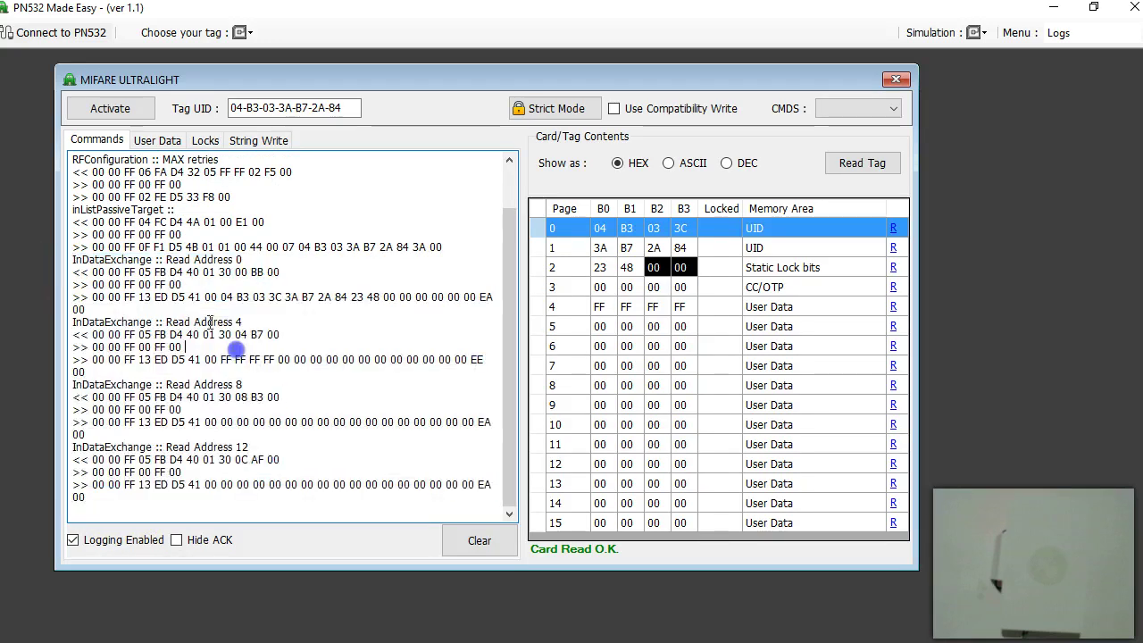
# Step: Highlight the InDataExchange command name again above the address 0 read command
pyautogui.doubleClick(94, 259)
pyautogui.click(114, 285)
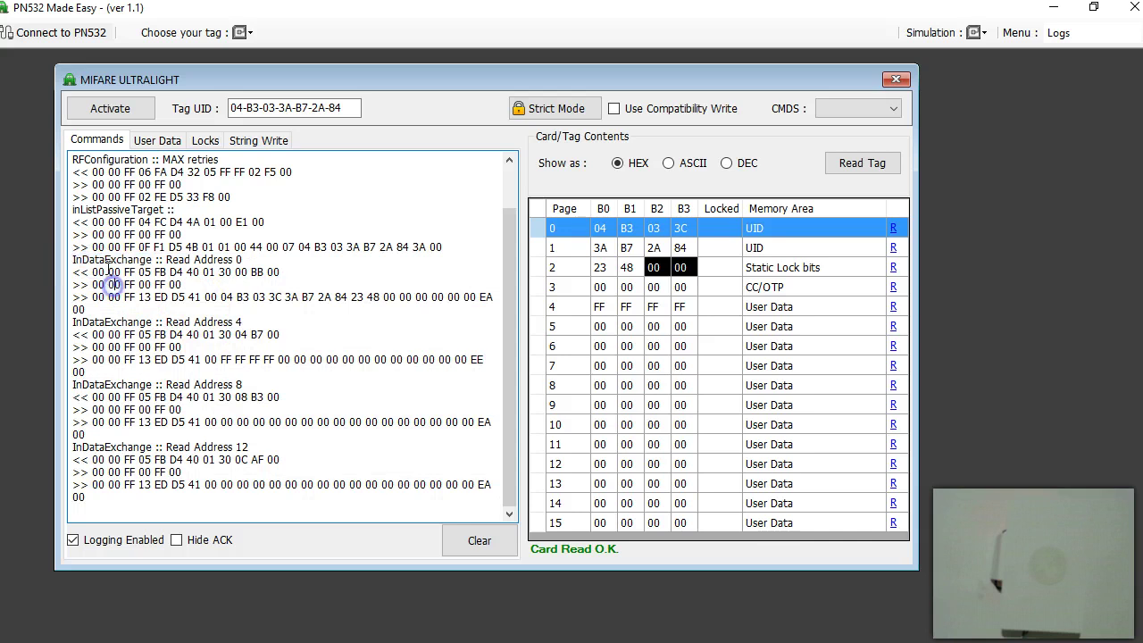
pyautogui.doubleClick(107, 262)
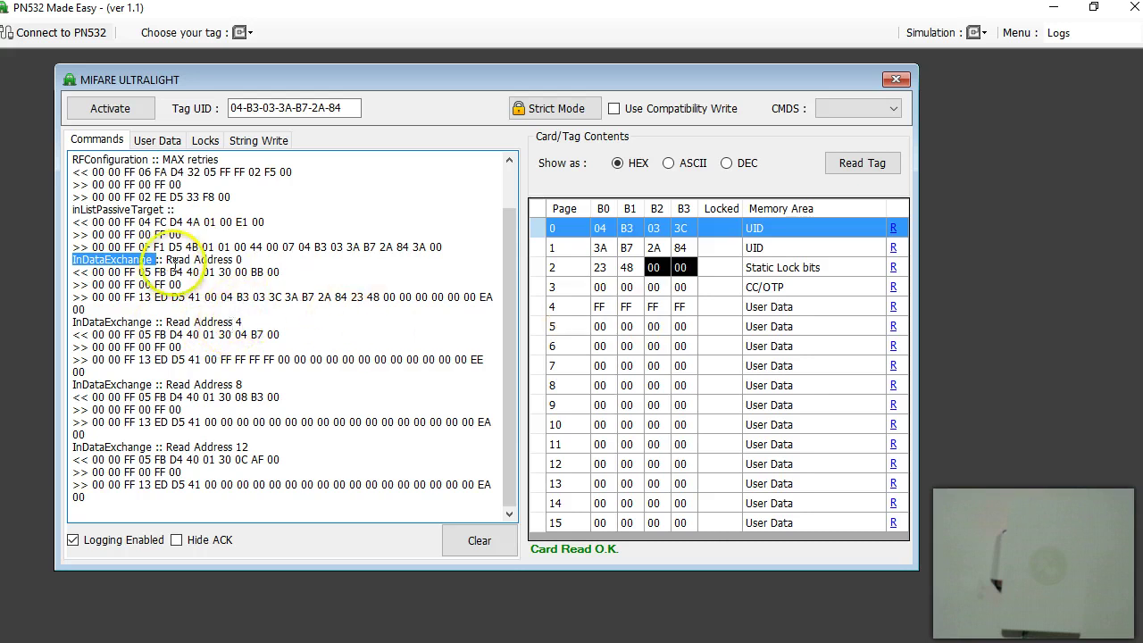
pyautogui.click(139, 258)
pyautogui.doubleClick(132, 259)
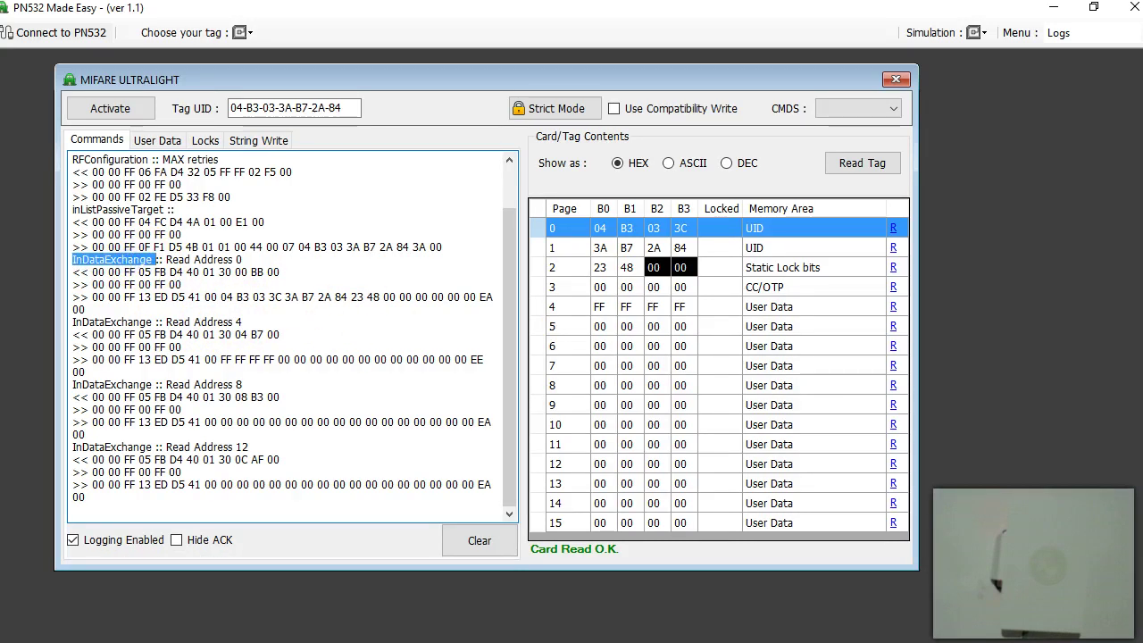
# Step: Switch to the PN532 User Manual in Acrobat Reader, look up InDataExchange in the command list and go to page 127
pyautogui.hotkey('alt', 'Tab')
pyautogui.click(300, 91)
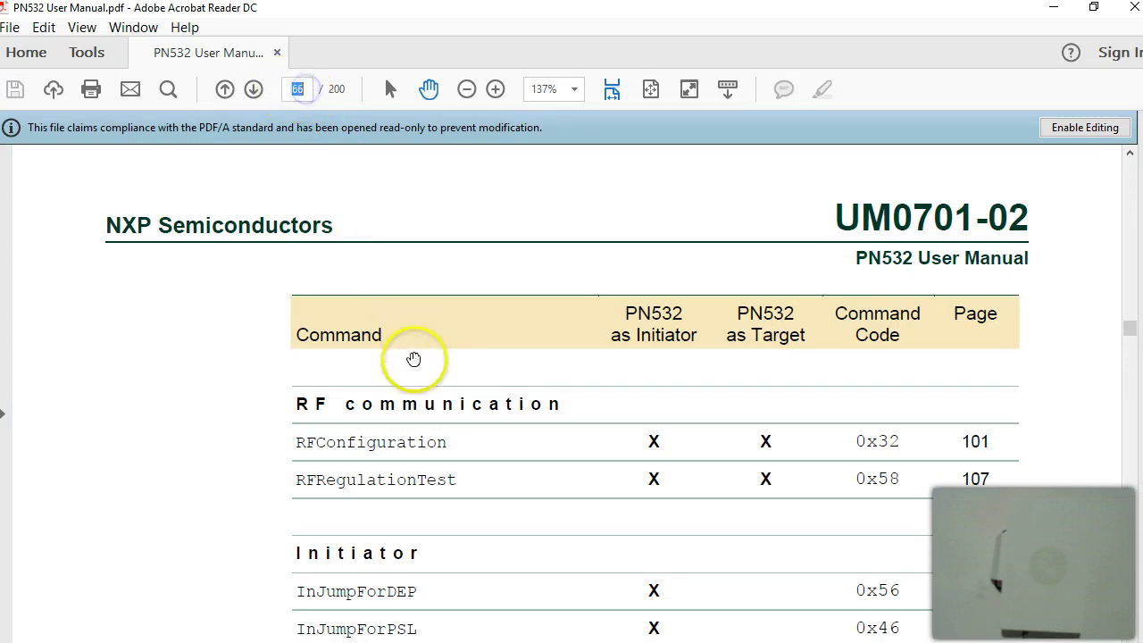
pyautogui.scroll(-3, 465, 404)
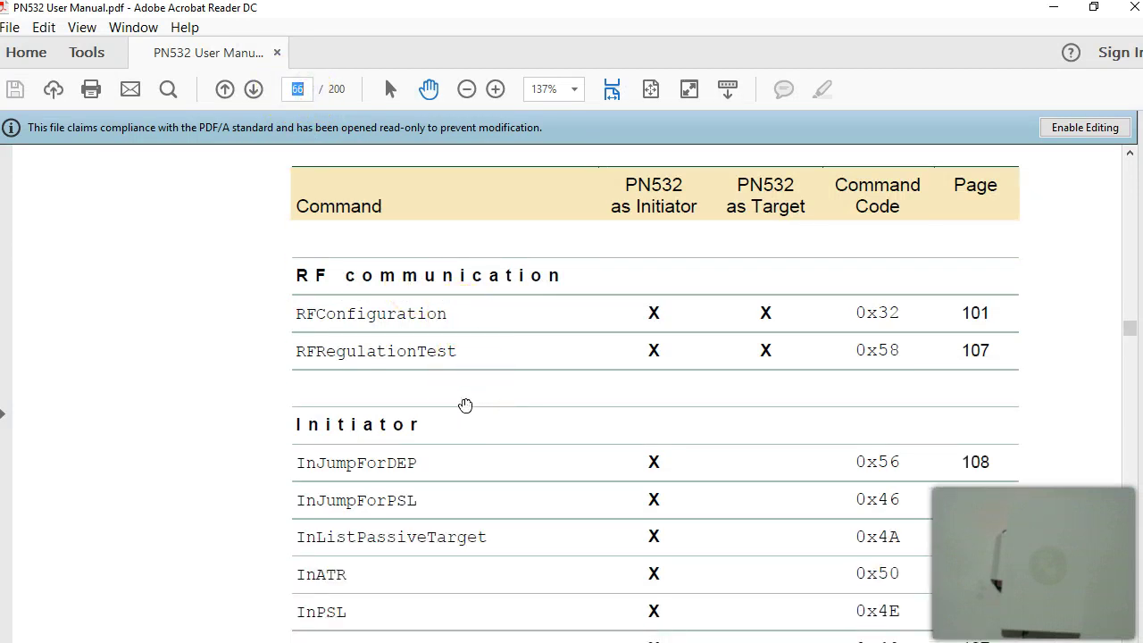
pyautogui.scroll(-5, 466, 406)
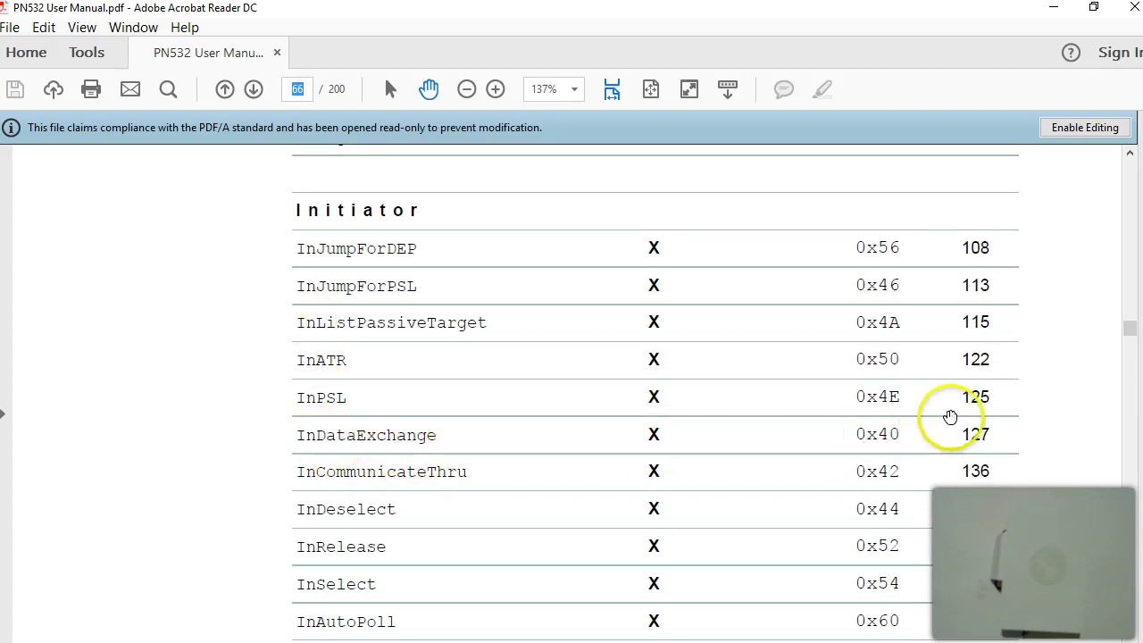
pyautogui.click(300, 90)
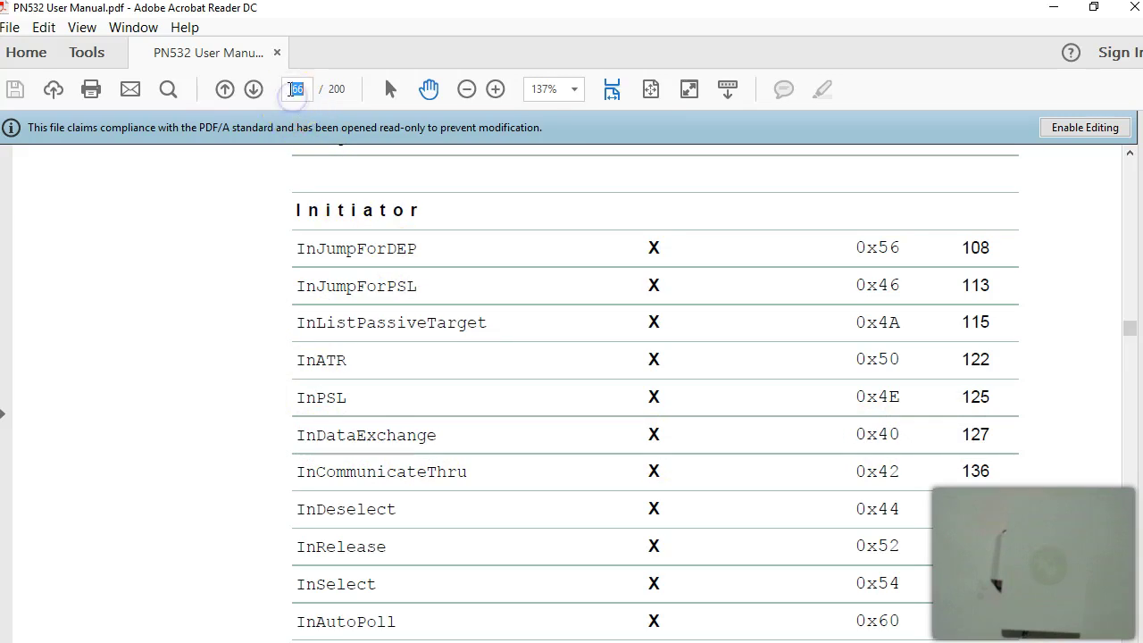
pyautogui.write('127')
pyautogui.press('Return')
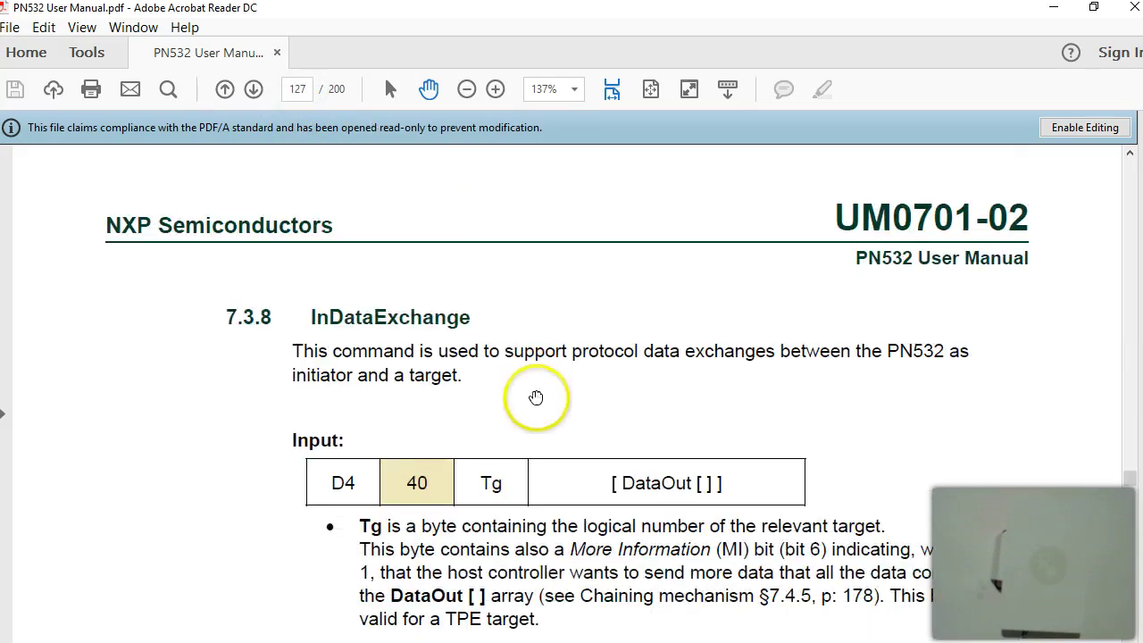
# Step: Examine the InDataExchange input format and highlight its Tg field
pyautogui.scroll(-2, 536, 398)
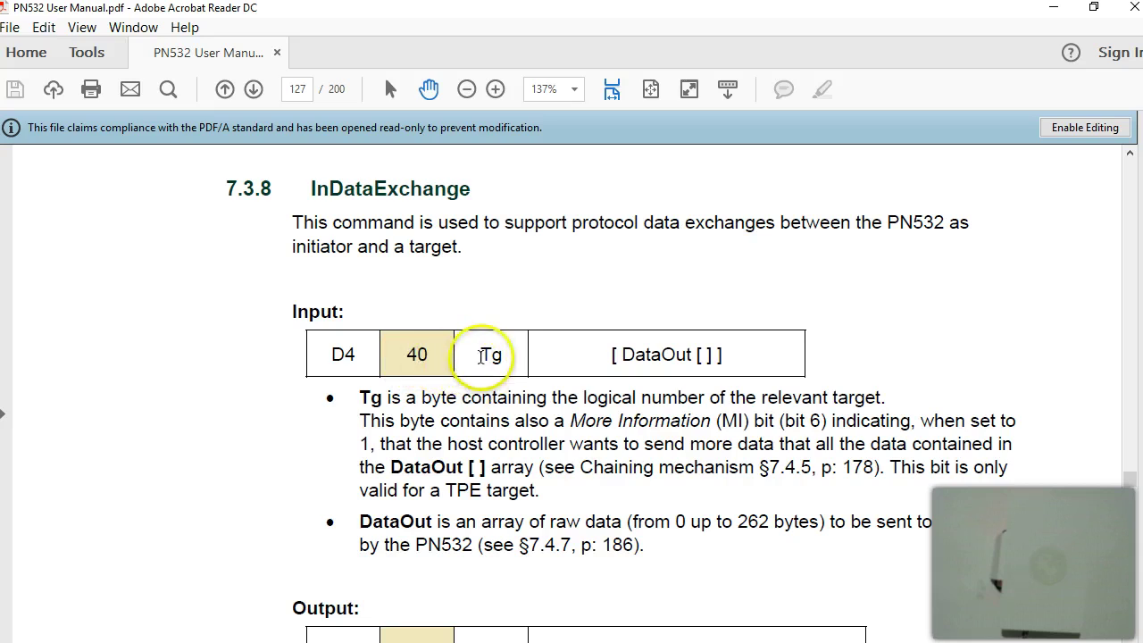
pyautogui.moveTo(481, 356); pyautogui.dragTo(507, 353)
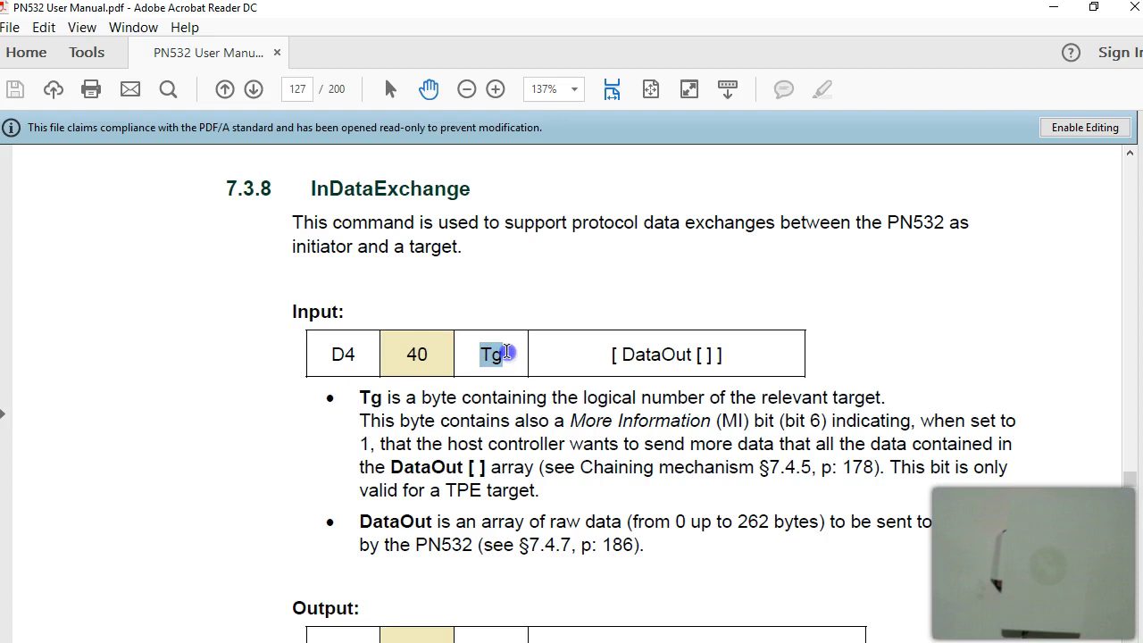
pyautogui.click(490, 355)
pyautogui.moveTo(498, 354); pyautogui.dragTo(503, 357)
pyautogui.click(491, 359)
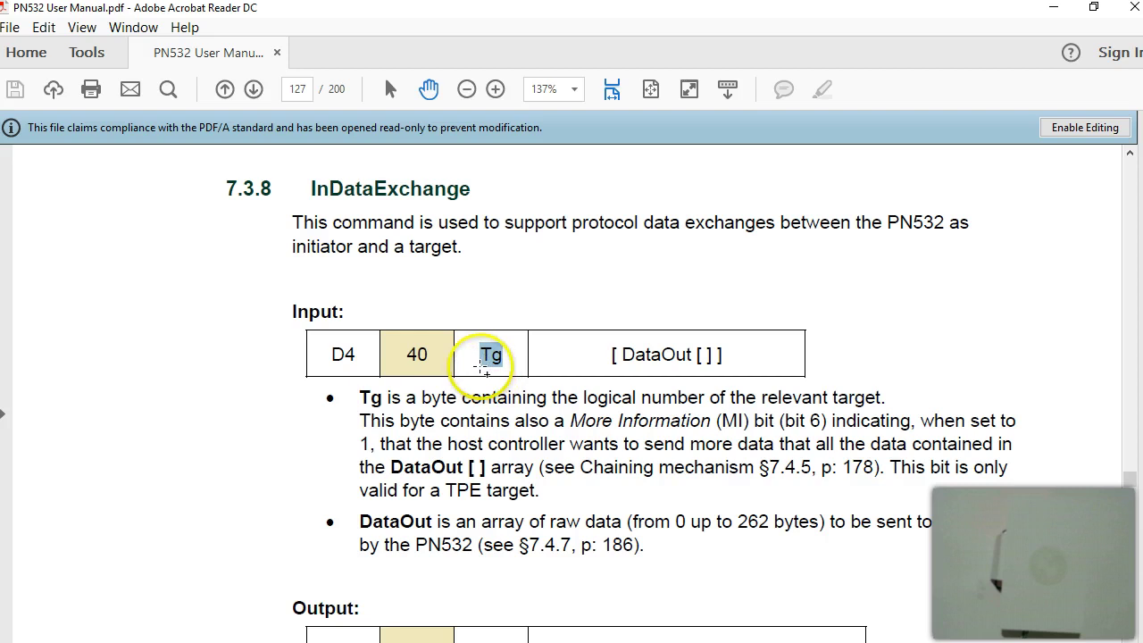
pyautogui.moveTo(479, 355); pyautogui.dragTo(503, 354)
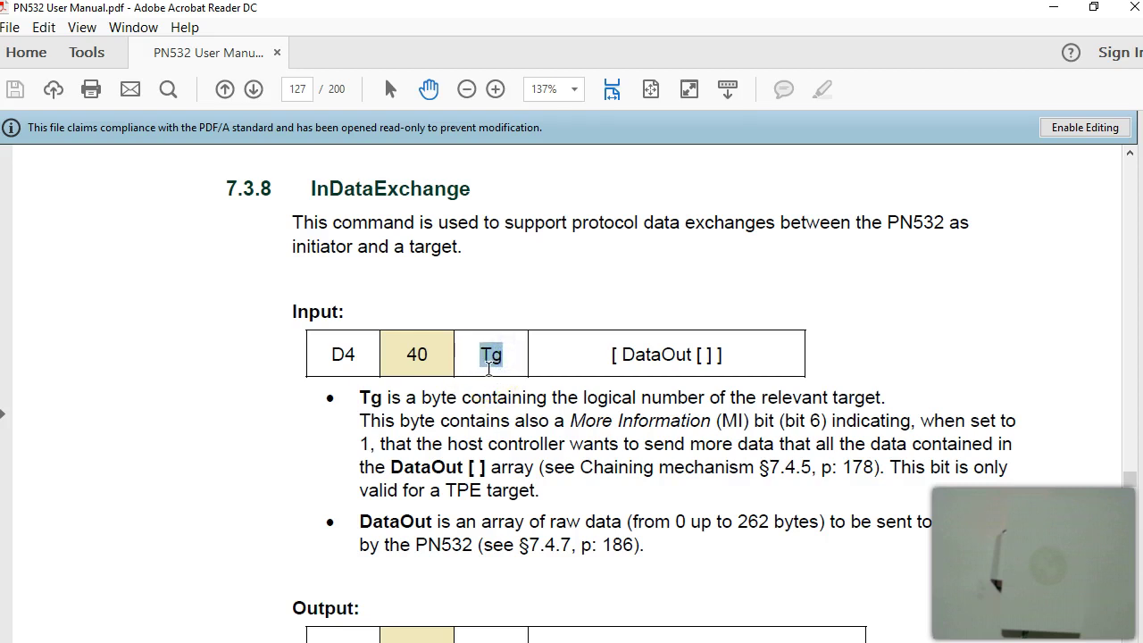
# Step: Highlight the DataOut field of the InDataExchange input format, then review the output format and the description on page 128
pyautogui.moveTo(602, 354); pyautogui.dragTo(728, 340)
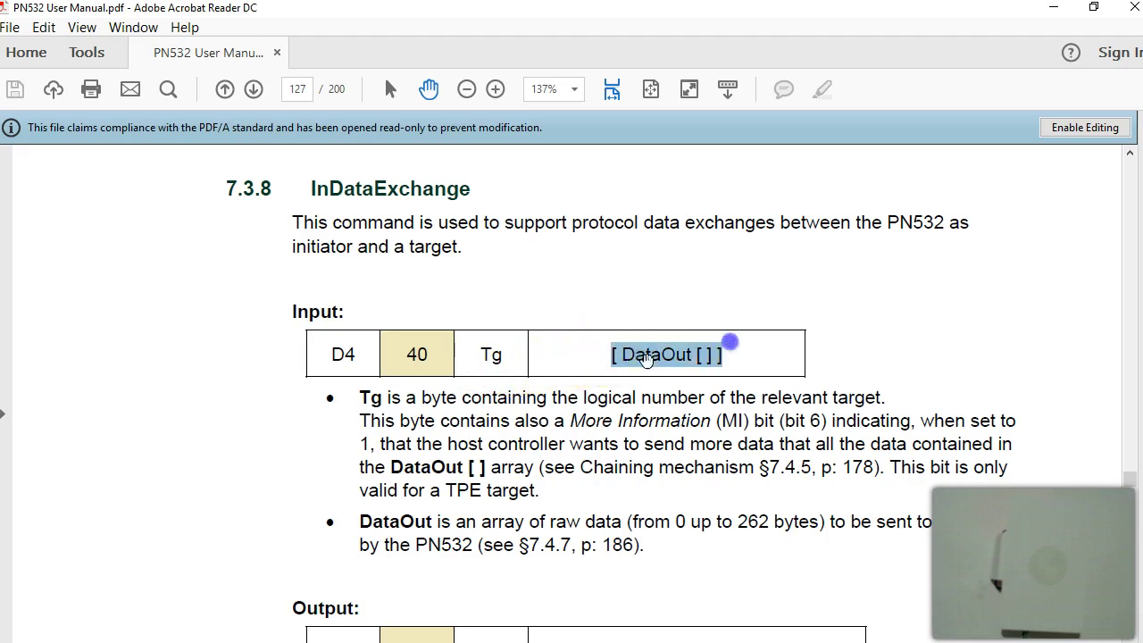
pyautogui.scroll(-1, 603, 357)
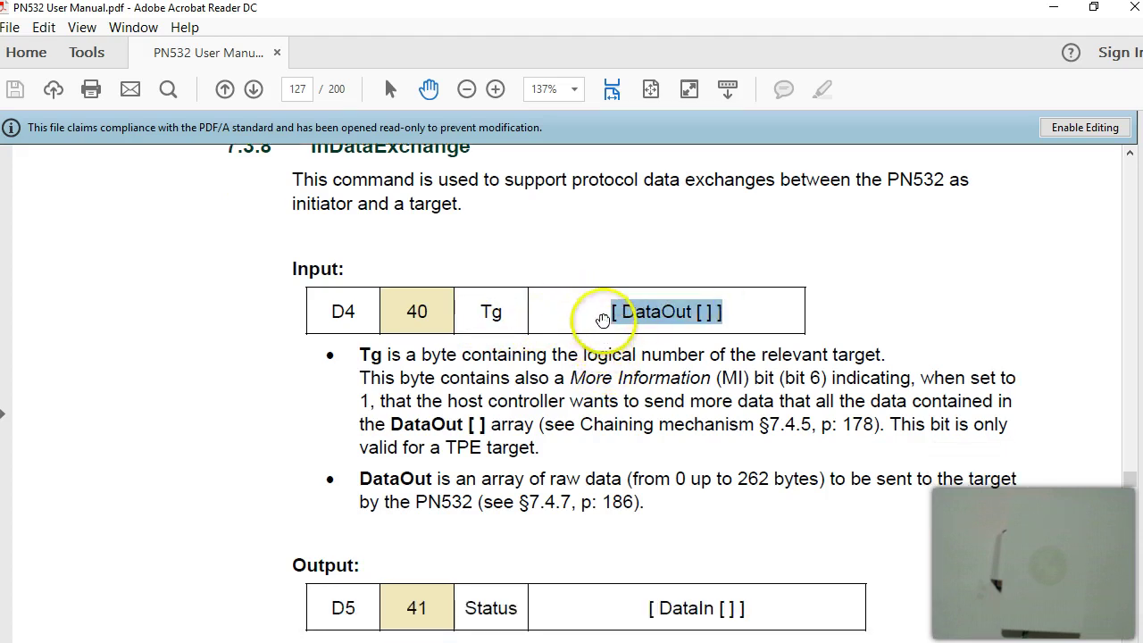
pyautogui.click(602, 320)
pyautogui.moveTo(612, 313); pyautogui.dragTo(722, 298)
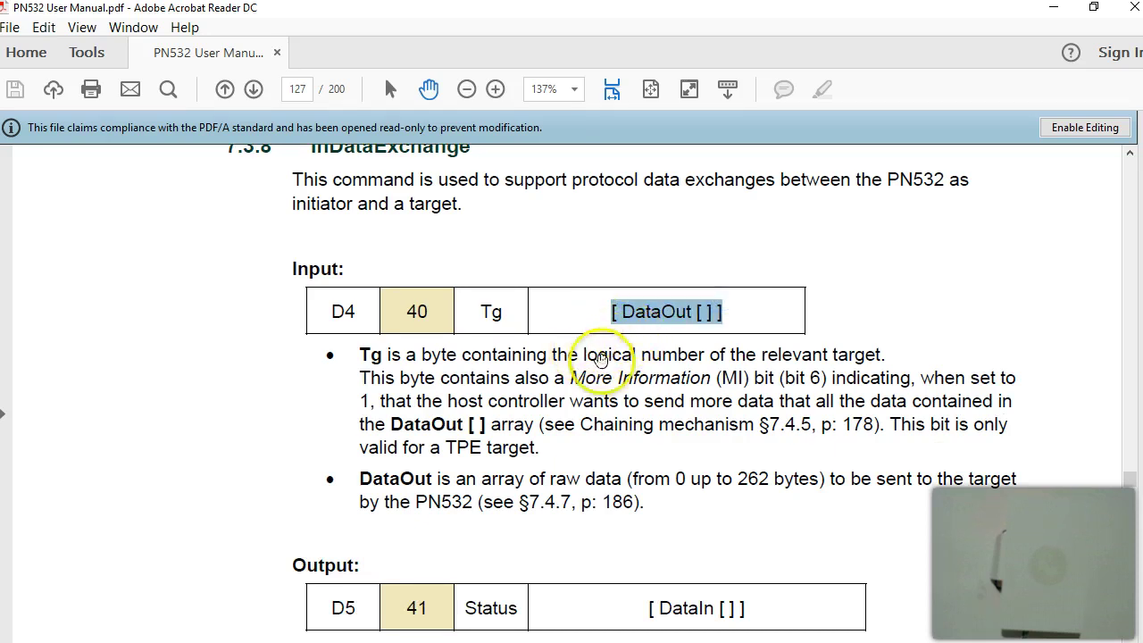
pyautogui.click(609, 315)
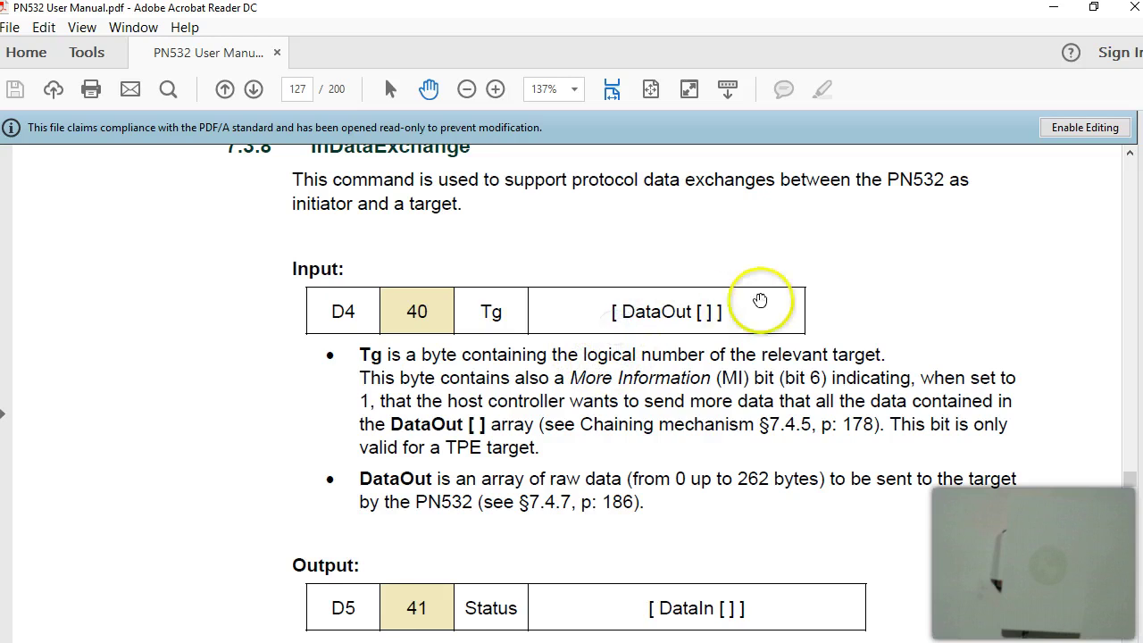
pyautogui.scroll(-5, 509, 375)
pyautogui.scroll(-15, 498, 413)
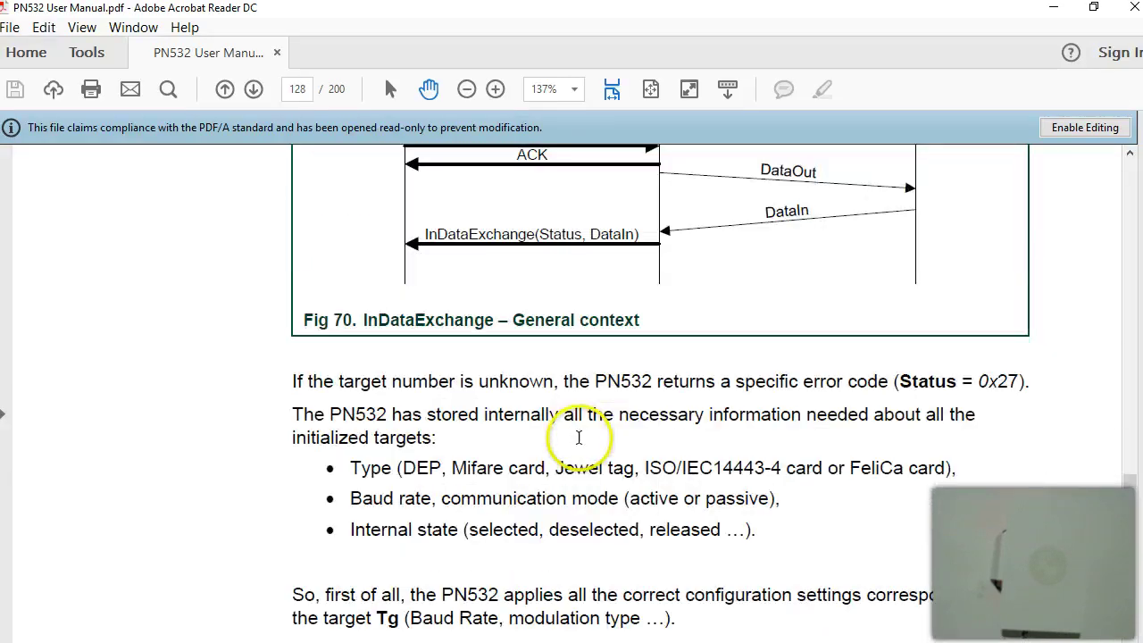
# Step: Review the InDataExchange frame formats per target type on page 129 and continue to the Mifare card section on page 130
pyautogui.scroll(1, 581, 369)
pyautogui.scroll(-10, 510, 446)
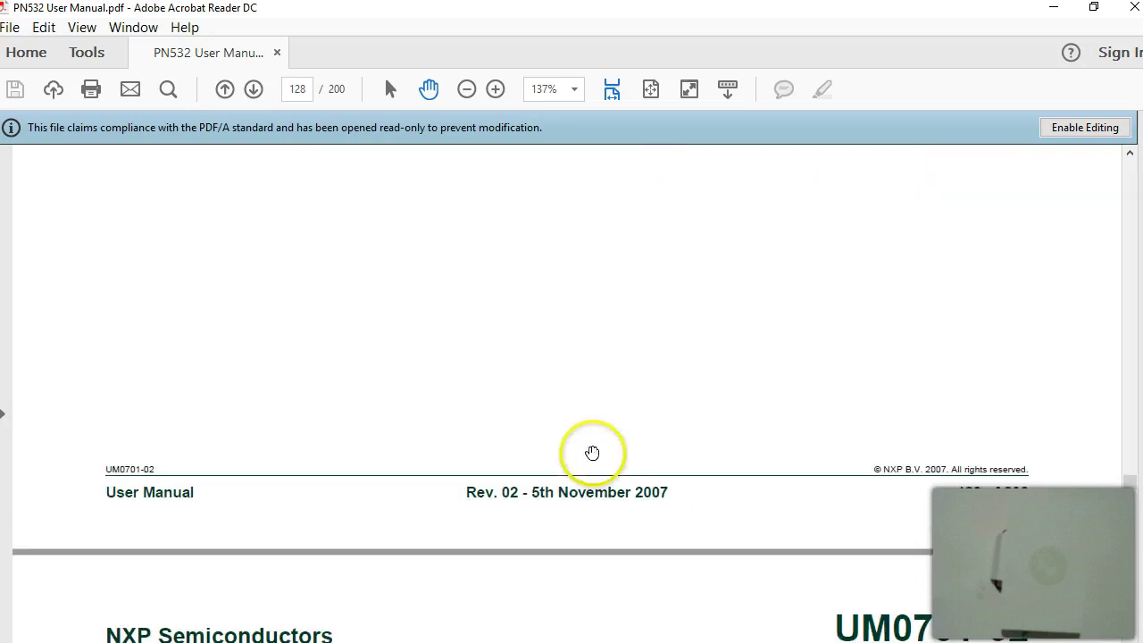
pyautogui.scroll(-5, 593, 453)
pyautogui.scroll(3, 630, 447)
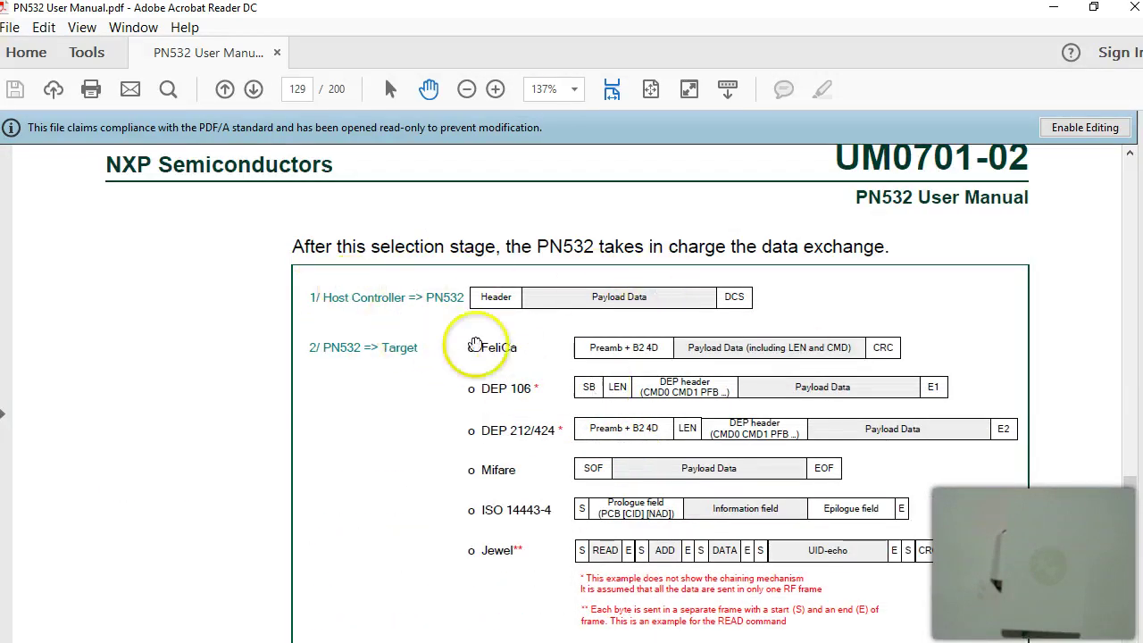
pyautogui.scroll(-3, 474, 345)
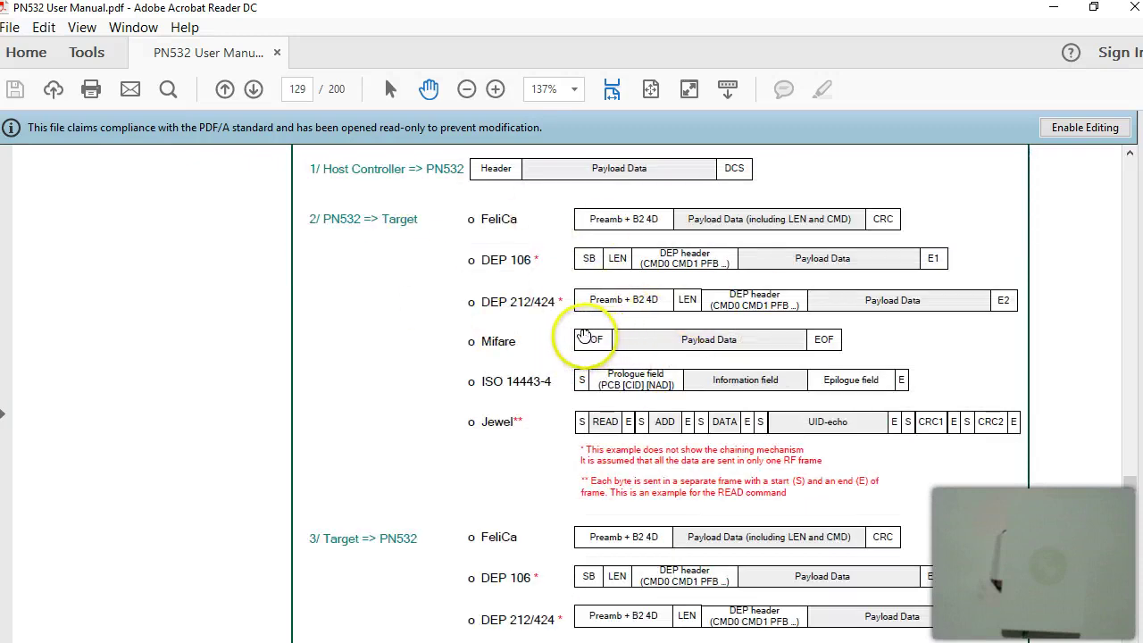
pyautogui.scroll(-15, 557, 383)
pyautogui.scroll(-20, 561, 400)
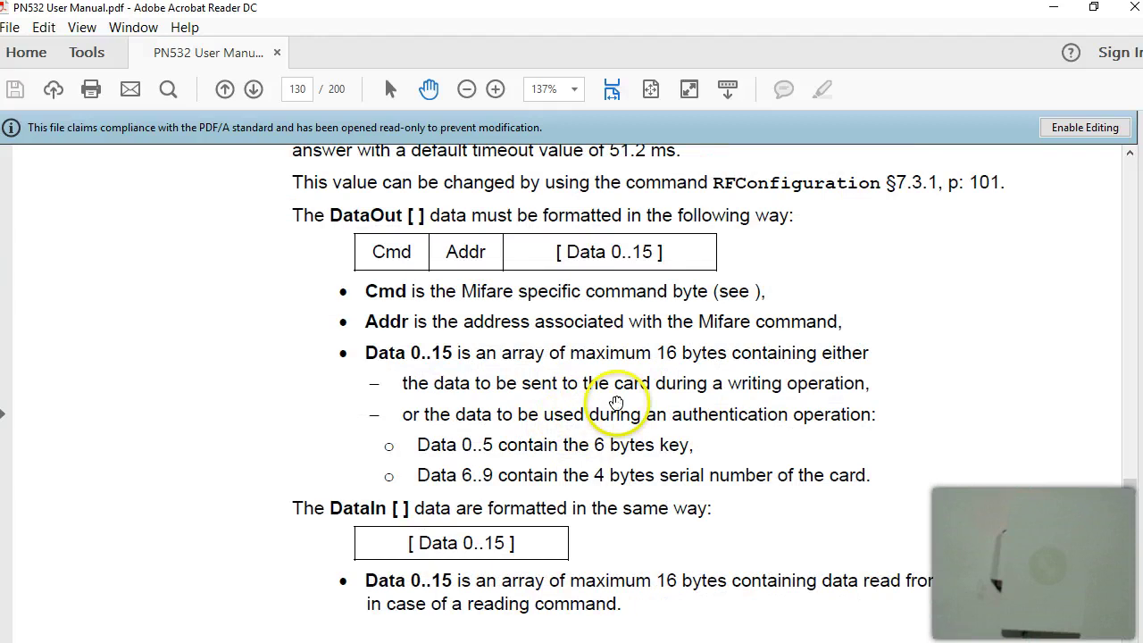
# Step: Examine the Mifare card DataOut format and the descriptions of its Cmd, Addr and Data 0..15 fields
pyautogui.scroll(4, 535, 393)
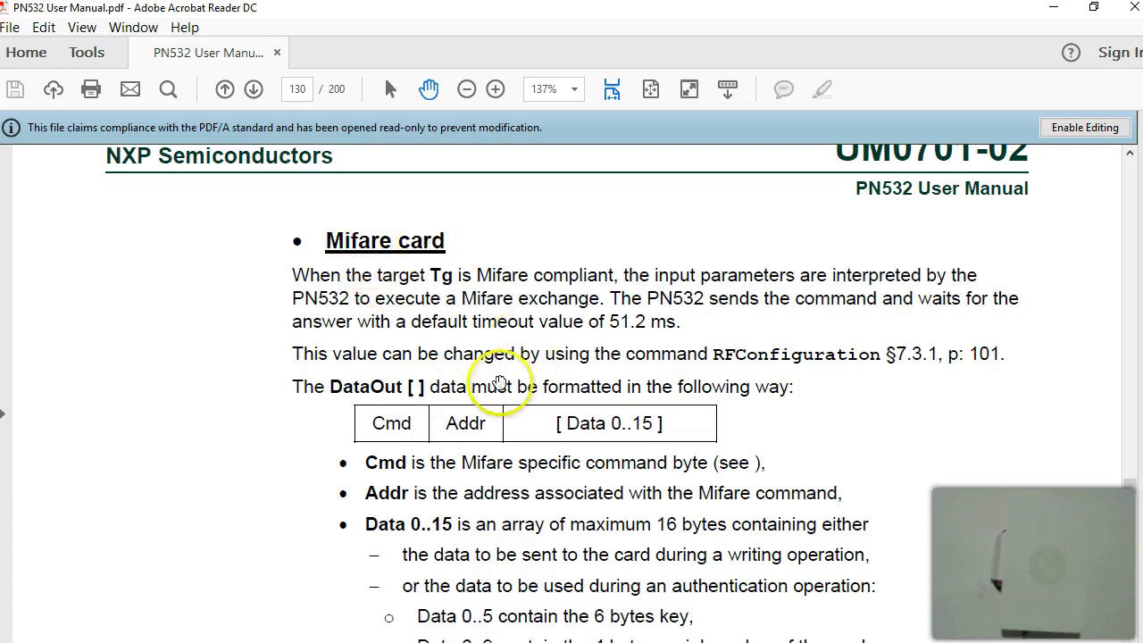
pyautogui.scroll(-1, 500, 382)
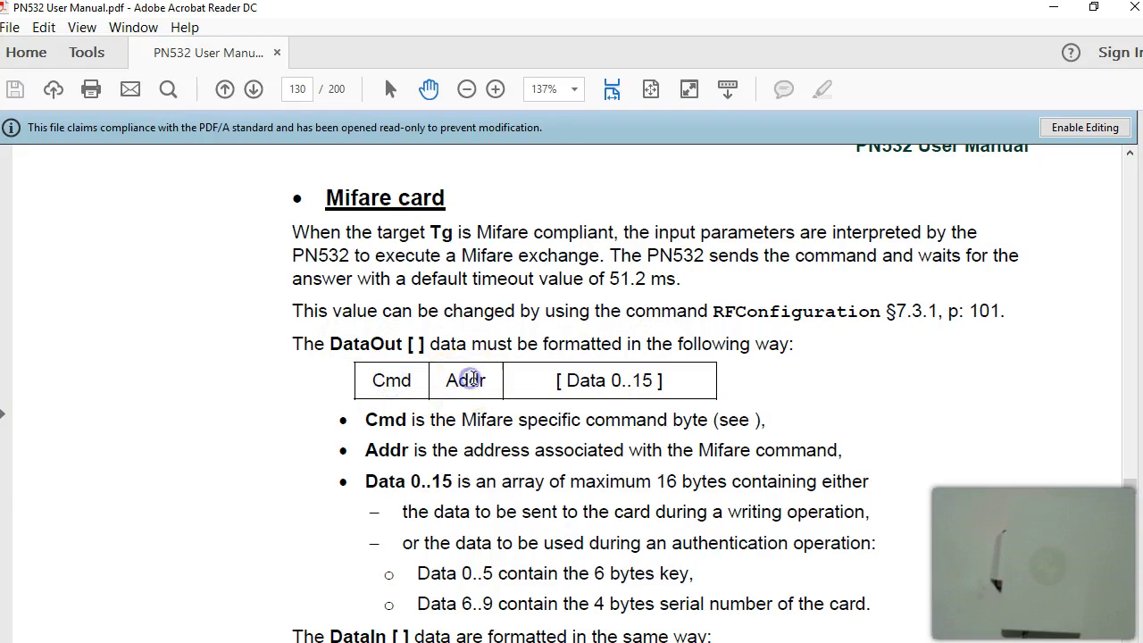
pyautogui.scroll(-2, 498, 419)
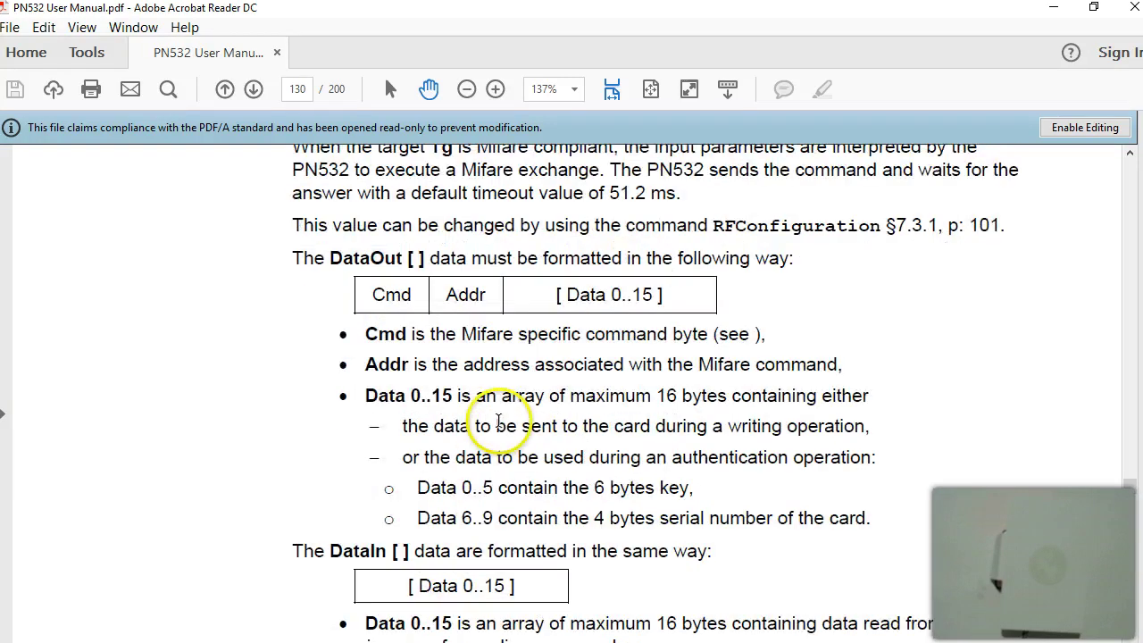
pyautogui.scroll(-1, 499, 420)
pyautogui.scroll(1, 446, 358)
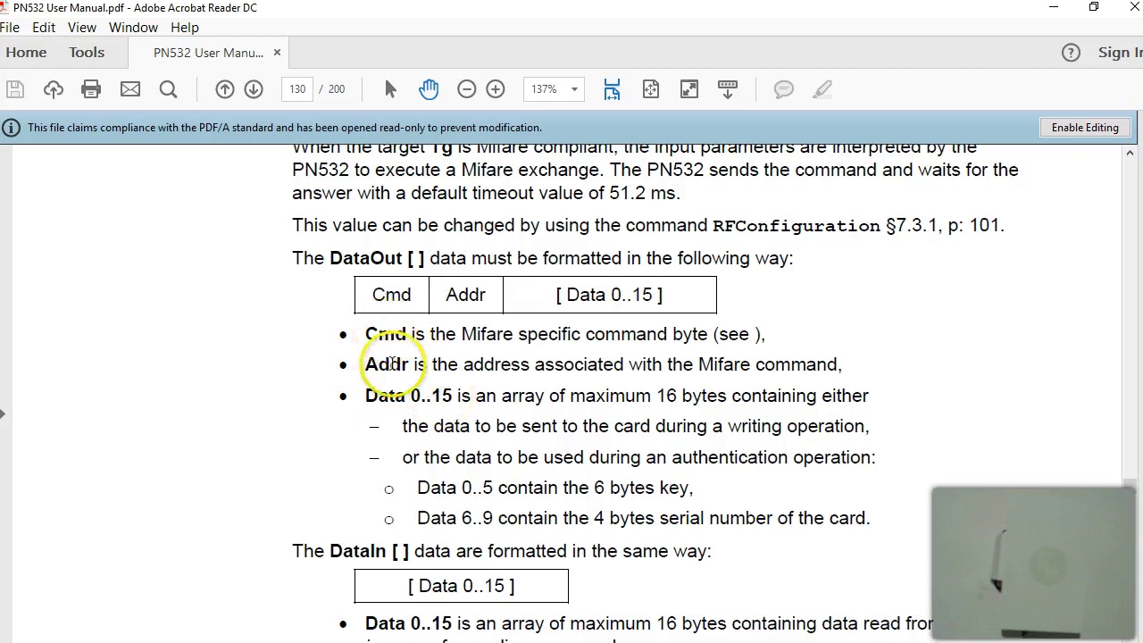
# Step: Highlight the list of Mifare Cmd byte values, then the 0x30 entry for 16 bytes reading
pyautogui.scroll(-8, 384, 358)
pyautogui.scroll(-1, 432, 370)
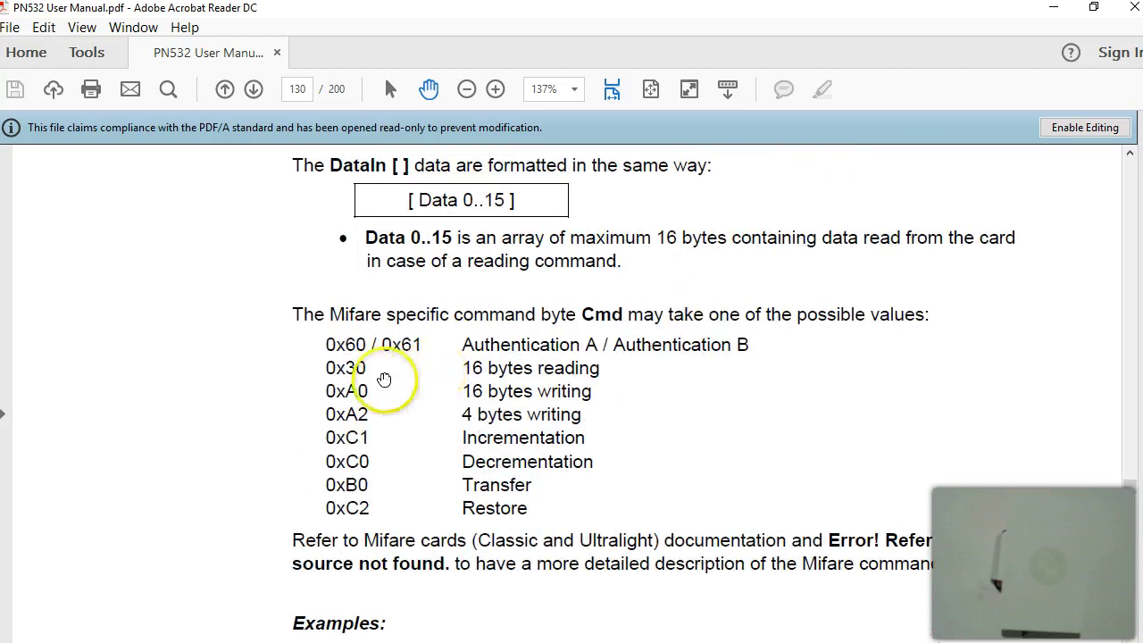
pyautogui.moveTo(324, 343); pyautogui.dragTo(552, 511)
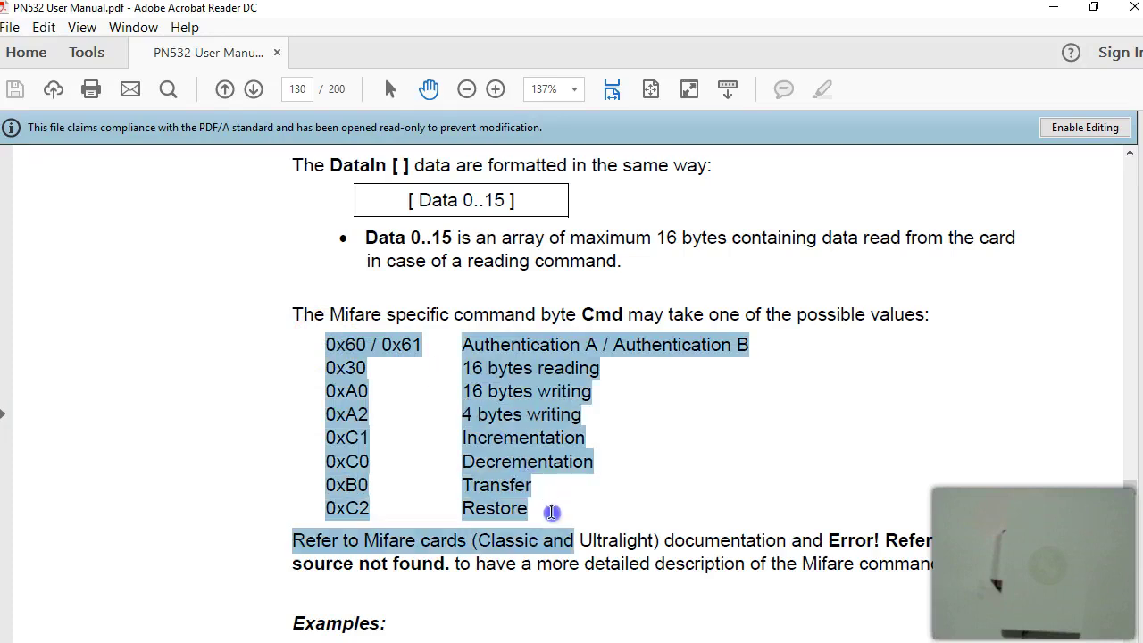
pyautogui.click(554, 506)
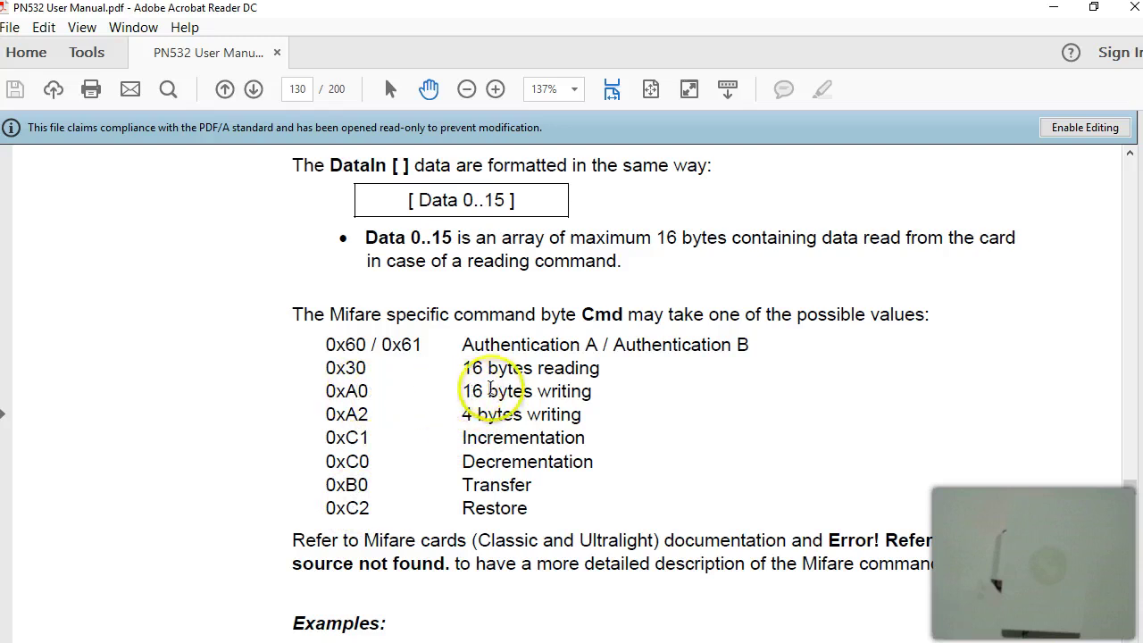
pyautogui.moveTo(324, 365); pyautogui.dragTo(479, 366)
# Step: Highlight the A0 byte in the 16-byte write example and check it against the Mifare Cmd value list
pyautogui.scroll(-7, 479, 366)
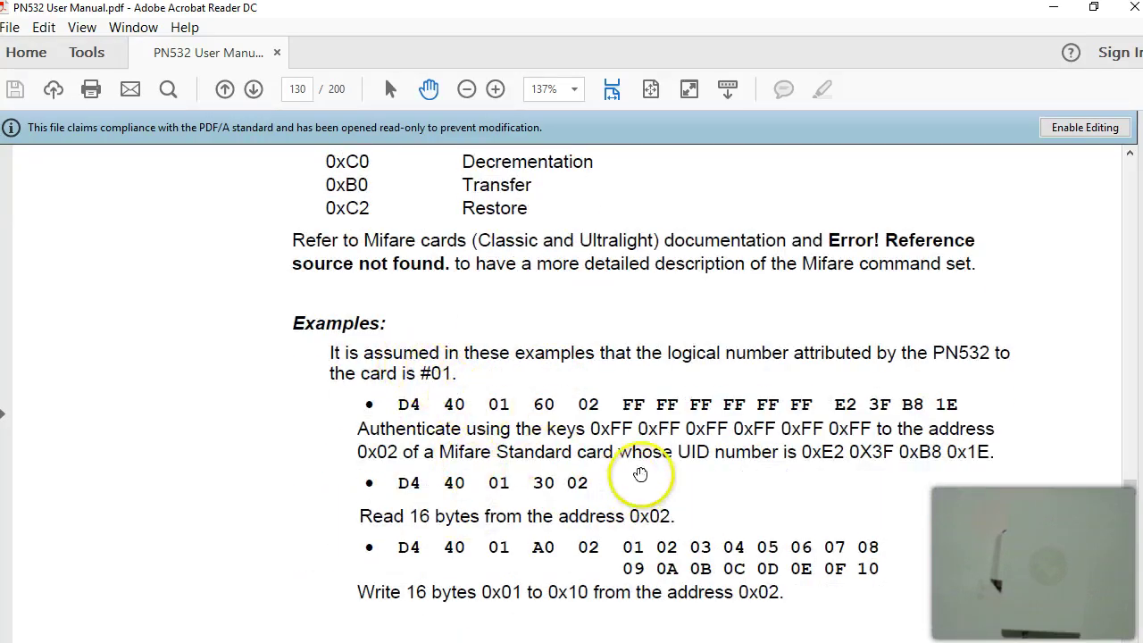
pyautogui.scroll(-1, 571, 474)
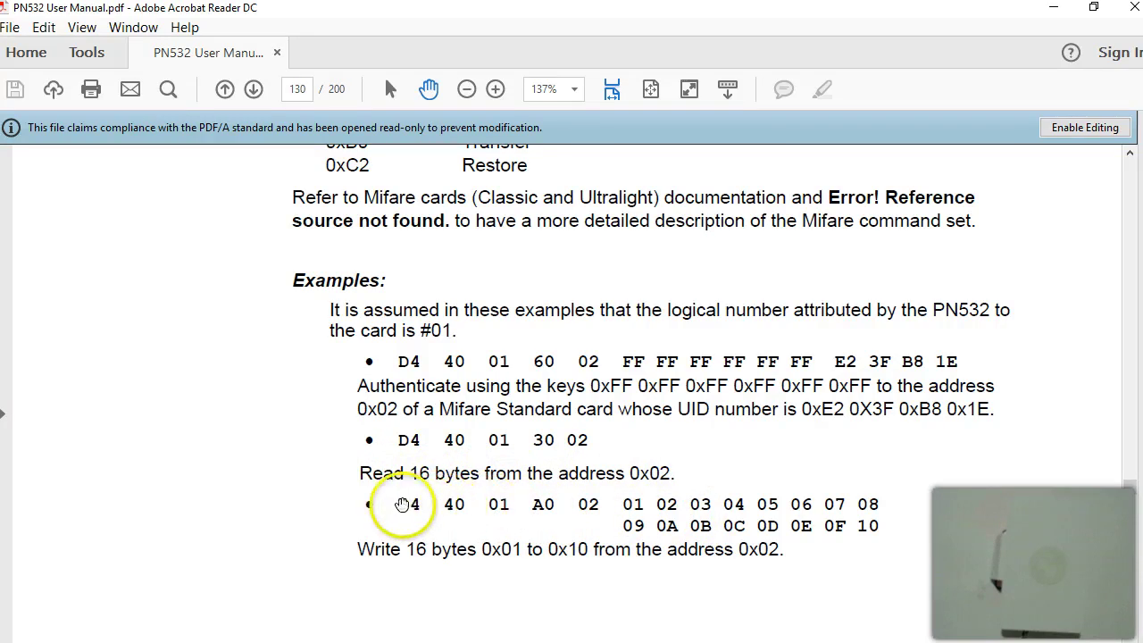
pyautogui.doubleClick(554, 505)
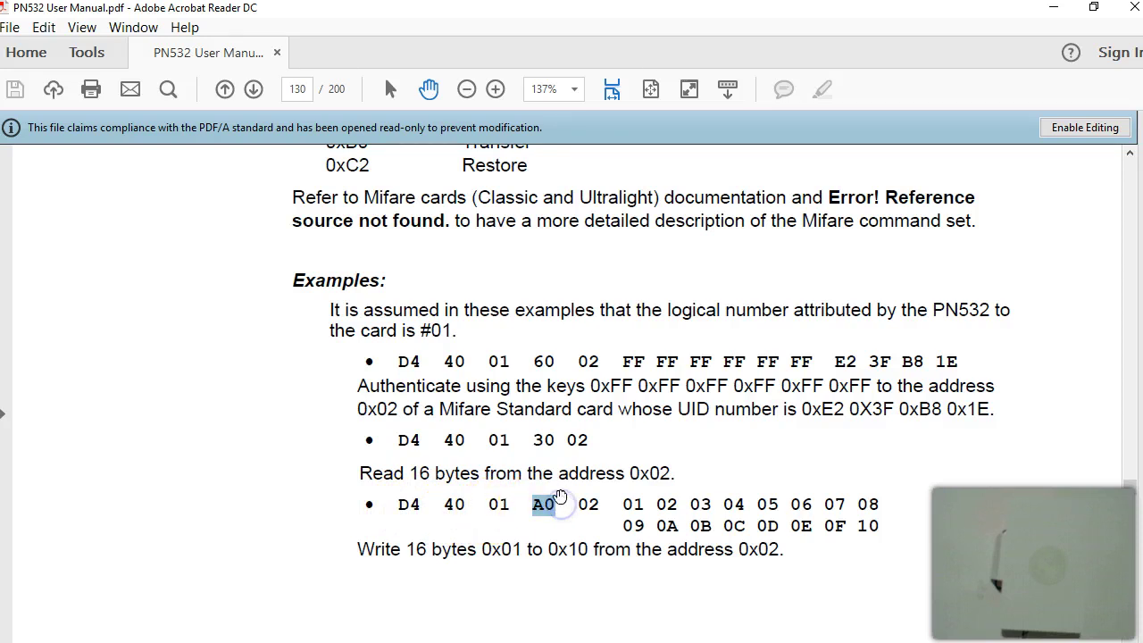
pyautogui.scroll(3, 558, 498)
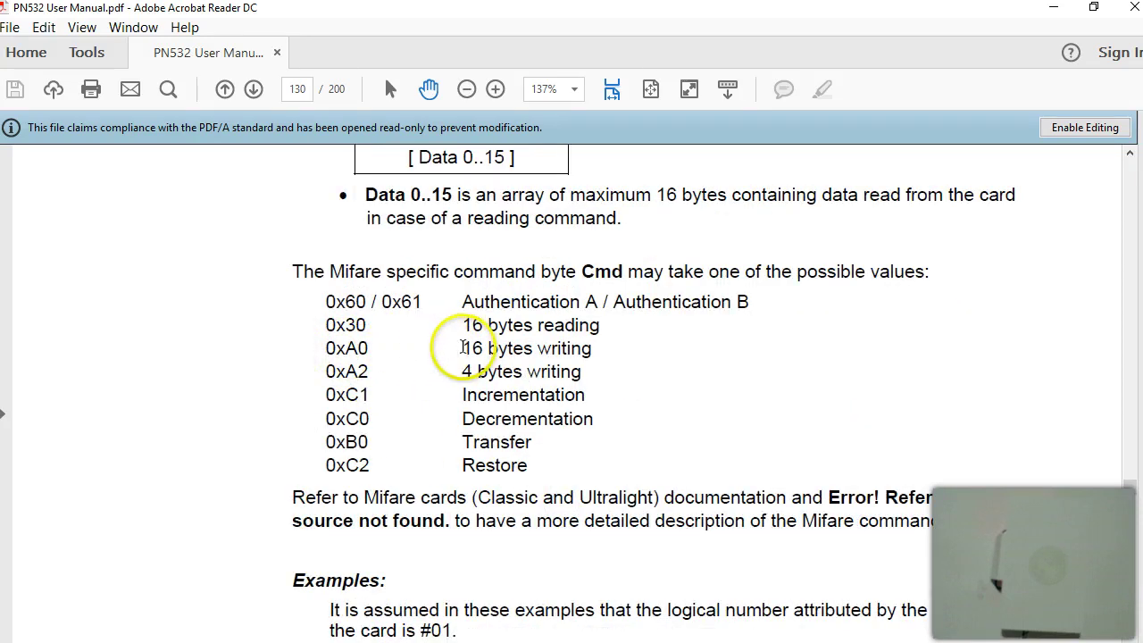
pyautogui.scroll(-3, 500, 377)
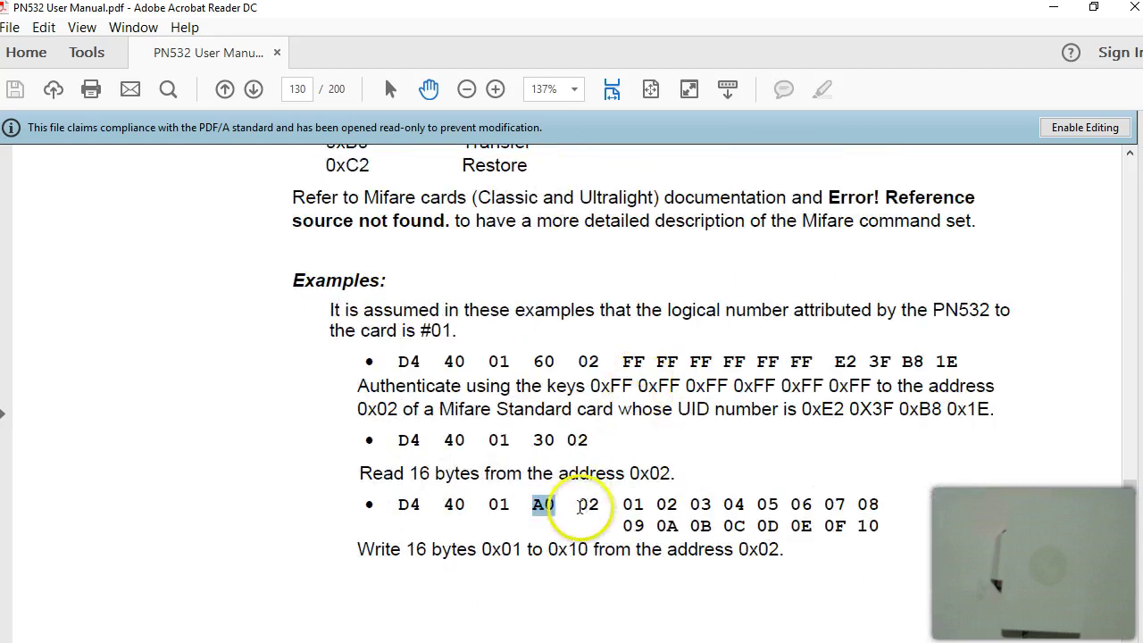
# Step: Highlight the address 0x02 in the read example's description, then its command bytes D4 40 01 30 02
pyautogui.moveTo(630, 473); pyautogui.dragTo(672, 471)
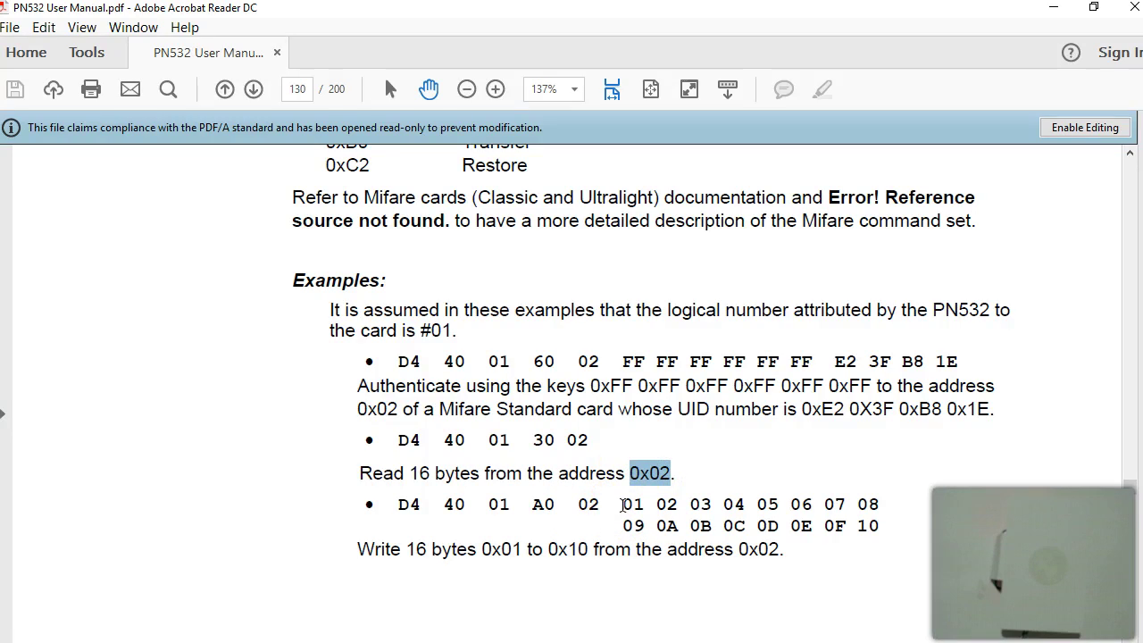
pyautogui.click(625, 506)
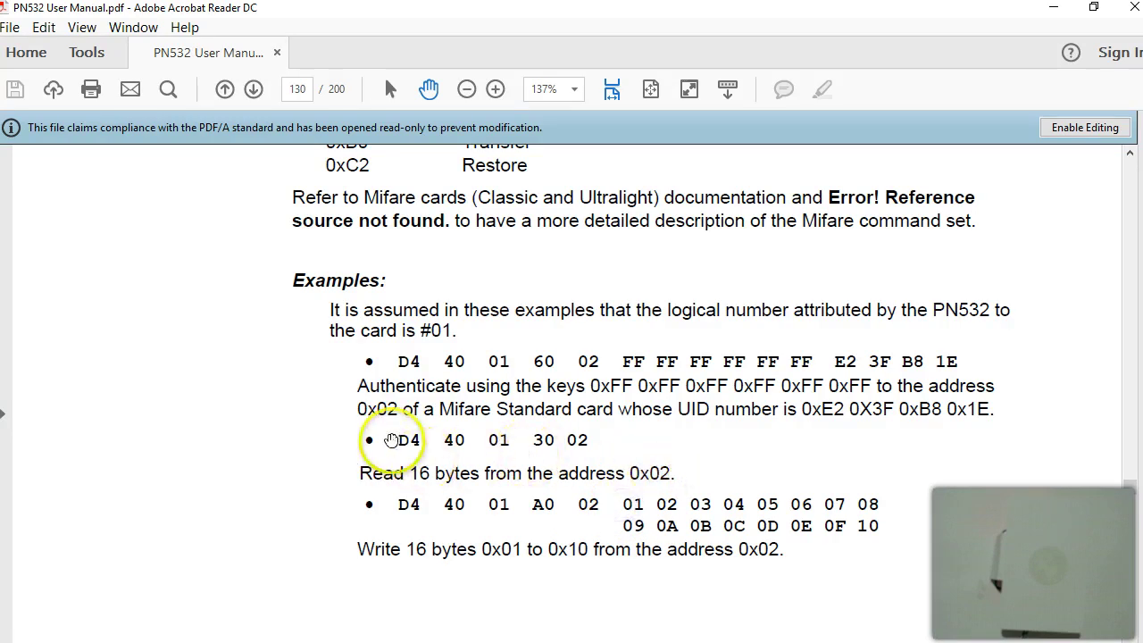
pyautogui.moveTo(404, 440); pyautogui.dragTo(592, 430)
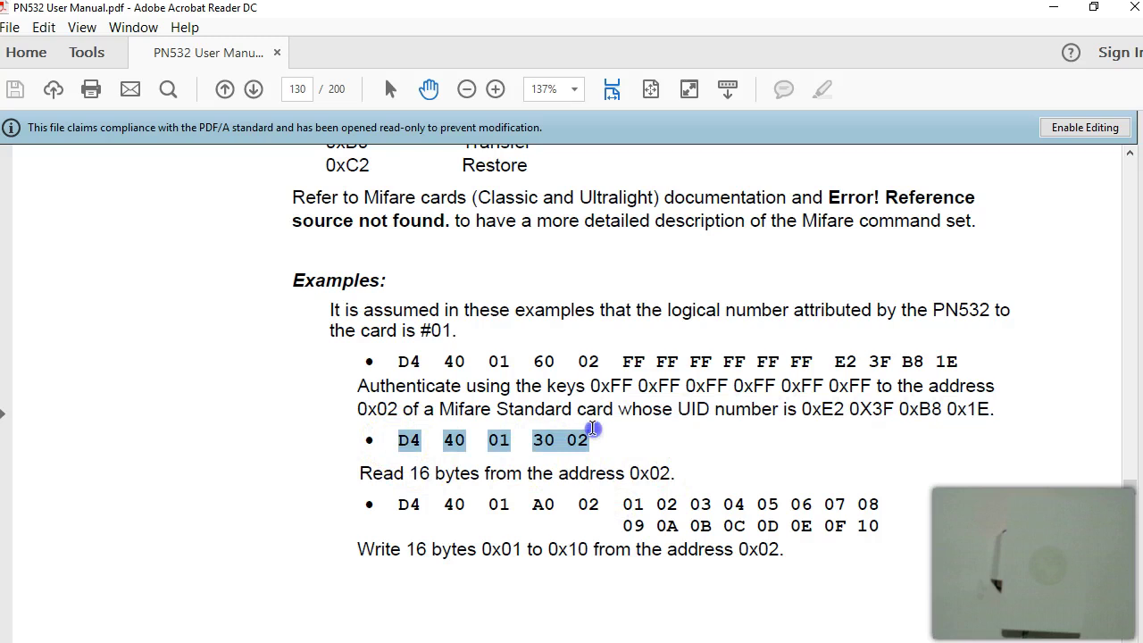
pyautogui.click(542, 453)
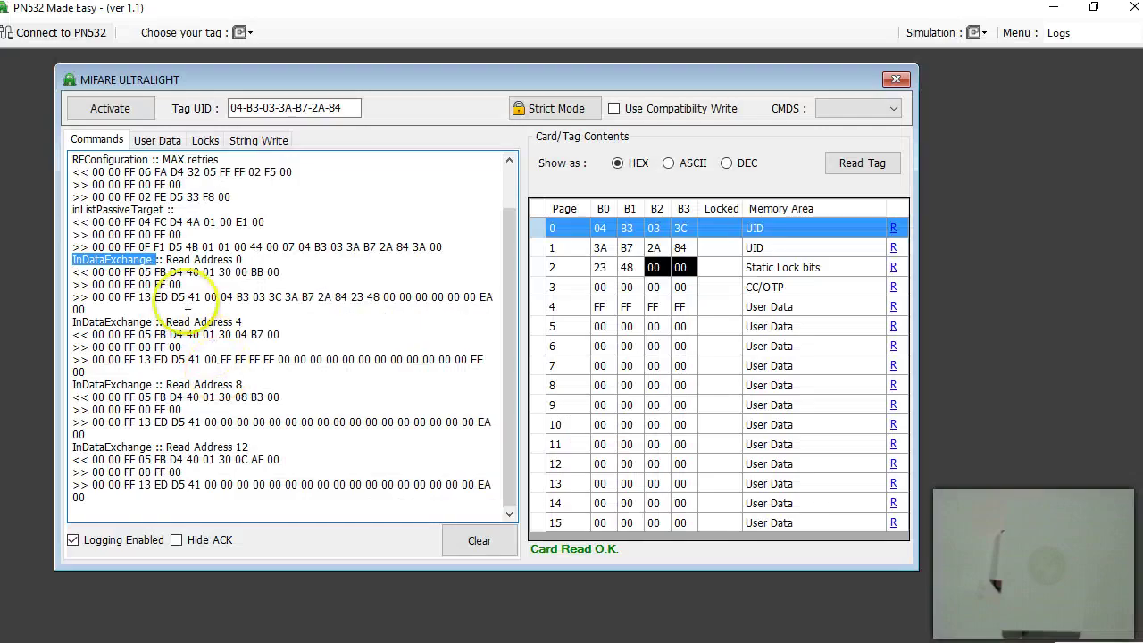
# Step: In the PN532 Made Easy log, highlight the word Read and the address 0 in the first InDataExchange heading
pyautogui.click(187, 300)
pyautogui.moveTo(164, 259); pyautogui.dragTo(188, 259)
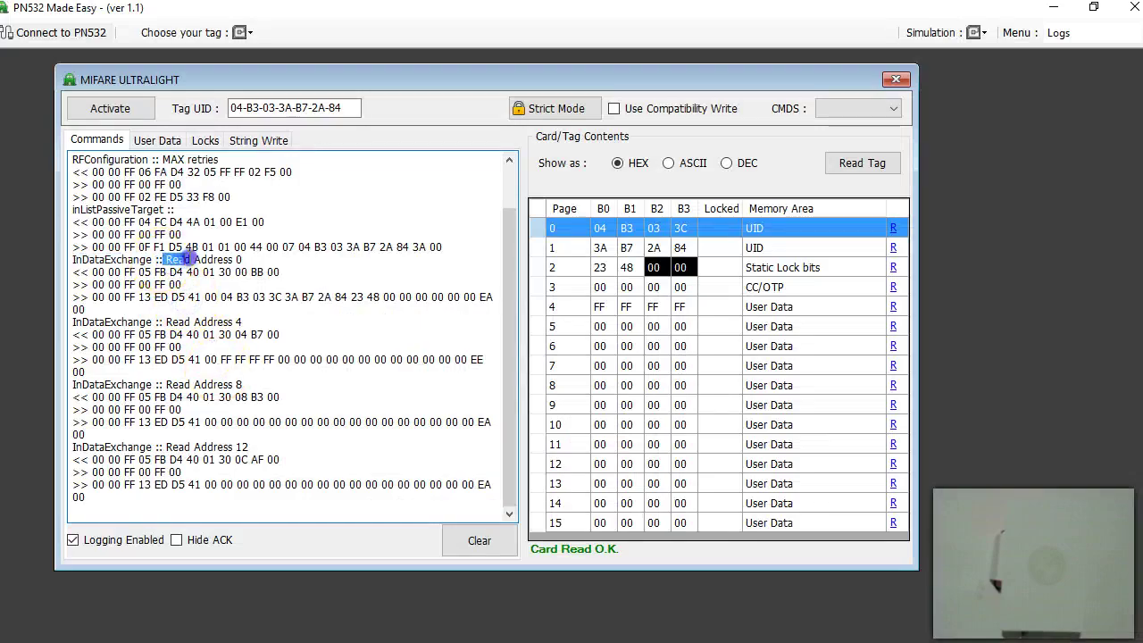
pyautogui.click(186, 284)
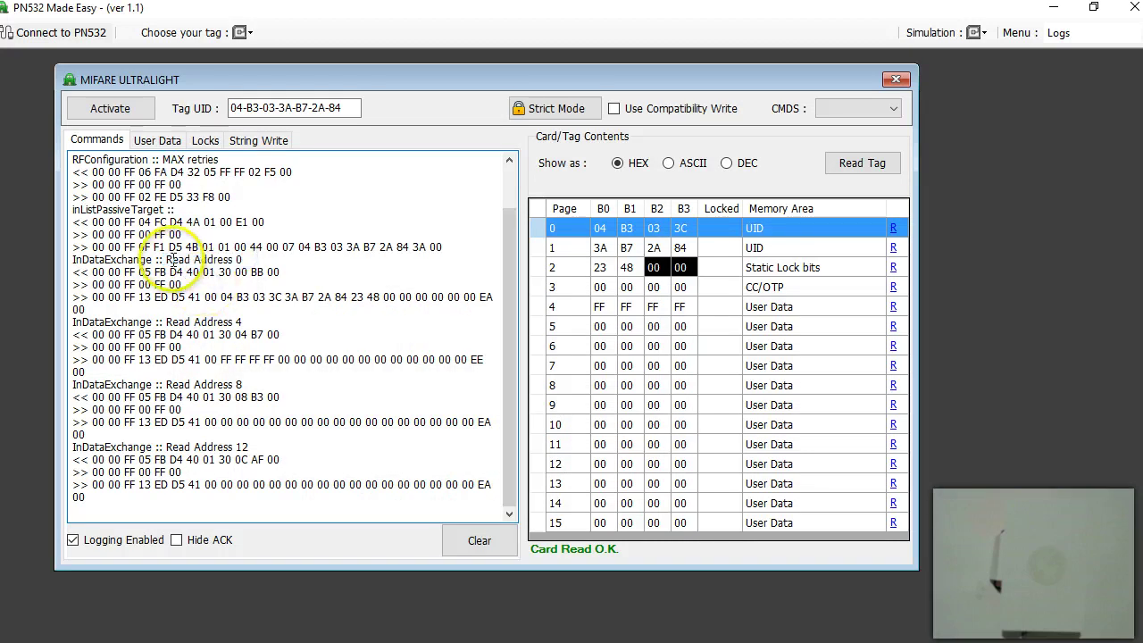
pyautogui.moveTo(229, 259); pyautogui.dragTo(241, 259)
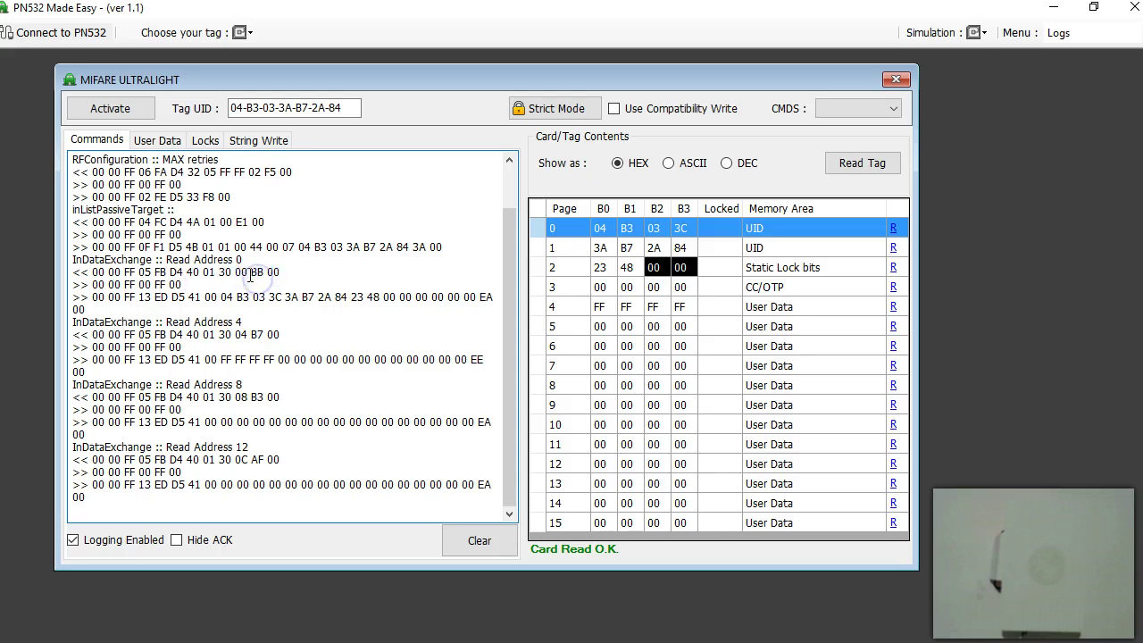
# Step: Highlight the response frame logged for the address 0 read, then clear the selection
pyautogui.moveTo(66, 271); pyautogui.dragTo(454, 298)
pyautogui.click(63, 284)
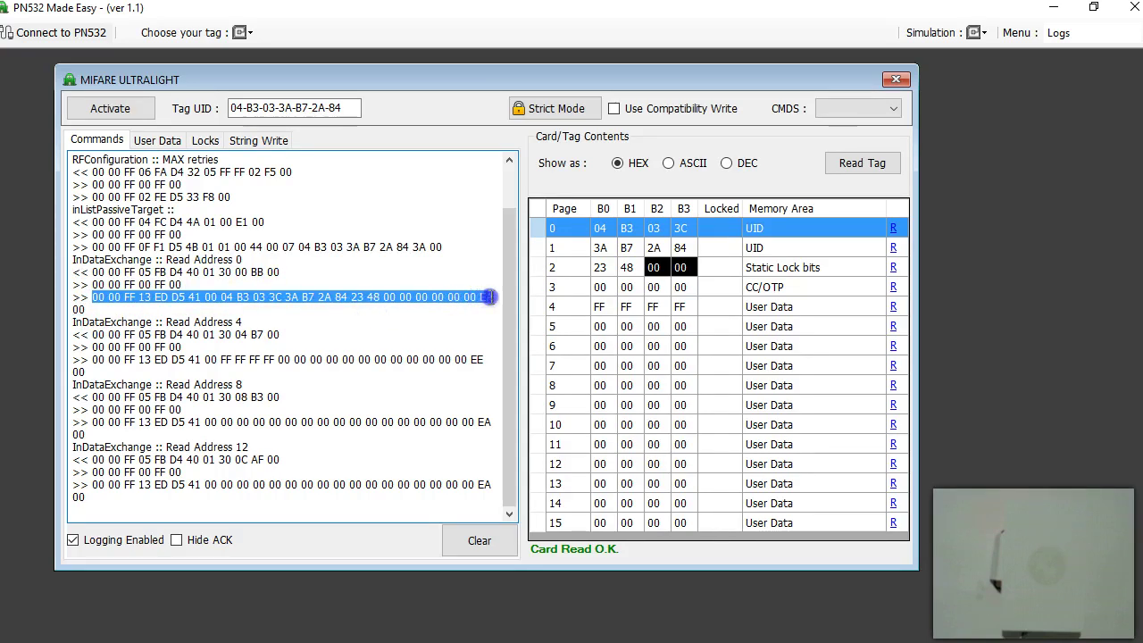
pyautogui.click(254, 328)
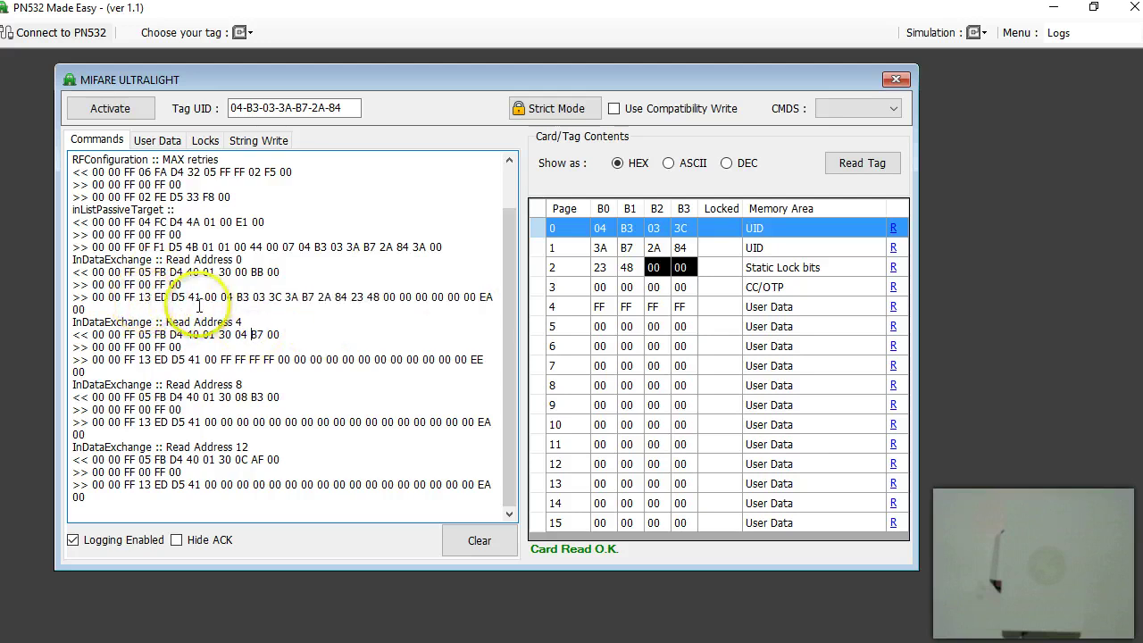
# Step: Highlight the bytes following D5 41 in the address 0 read response, then clear the selection
pyautogui.doubleClick(143, 299)
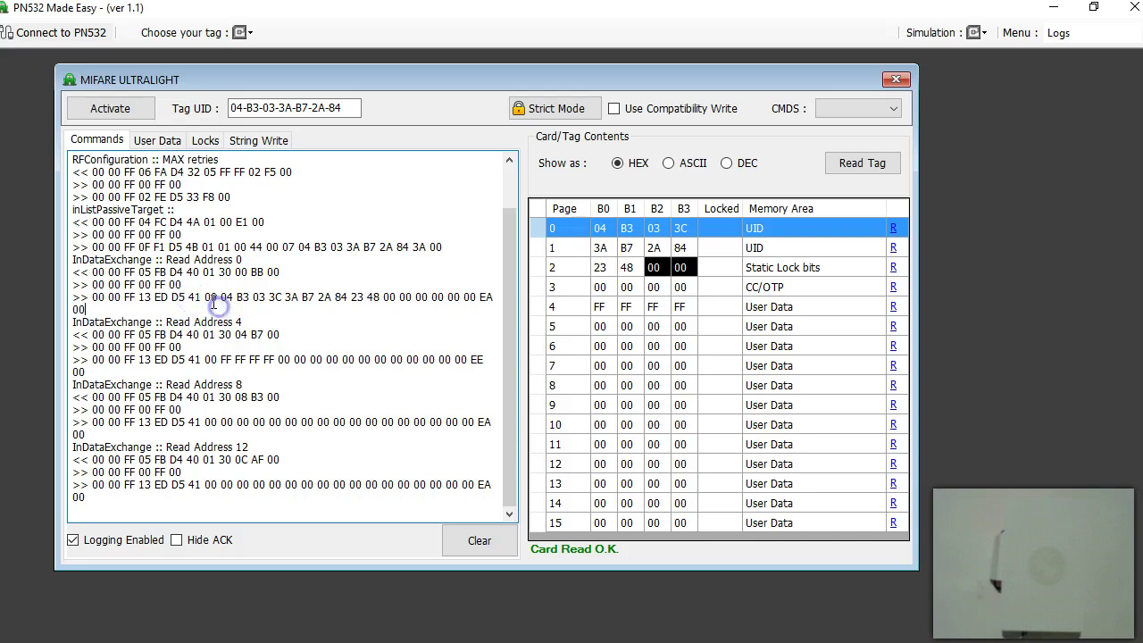
pyautogui.moveTo(241, 297); pyautogui.dragTo(458, 298)
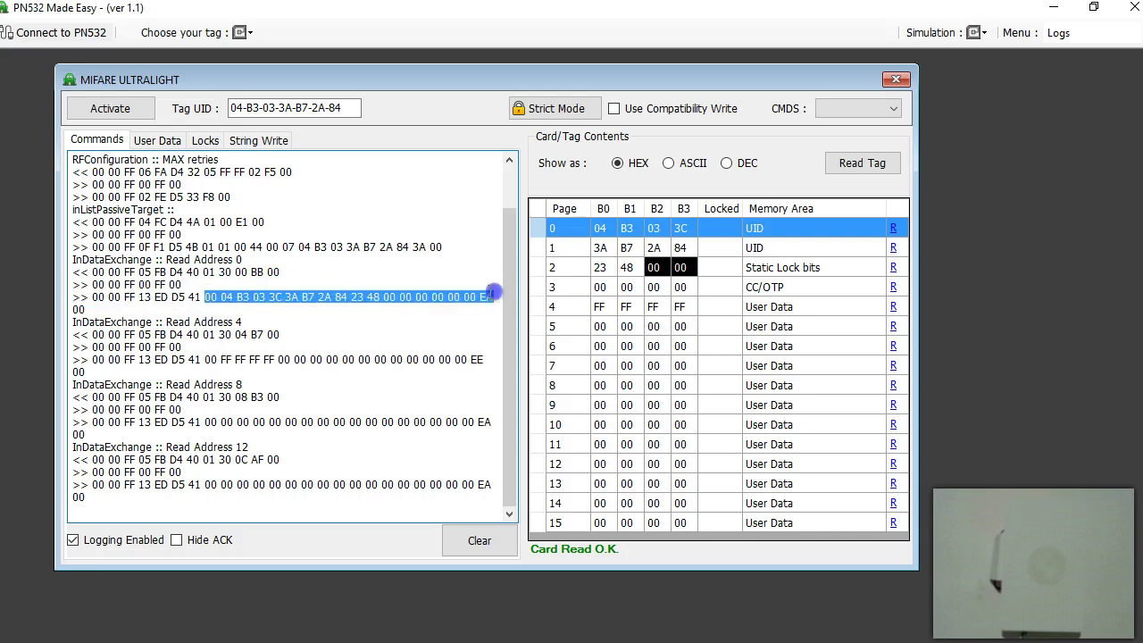
pyautogui.click(243, 320)
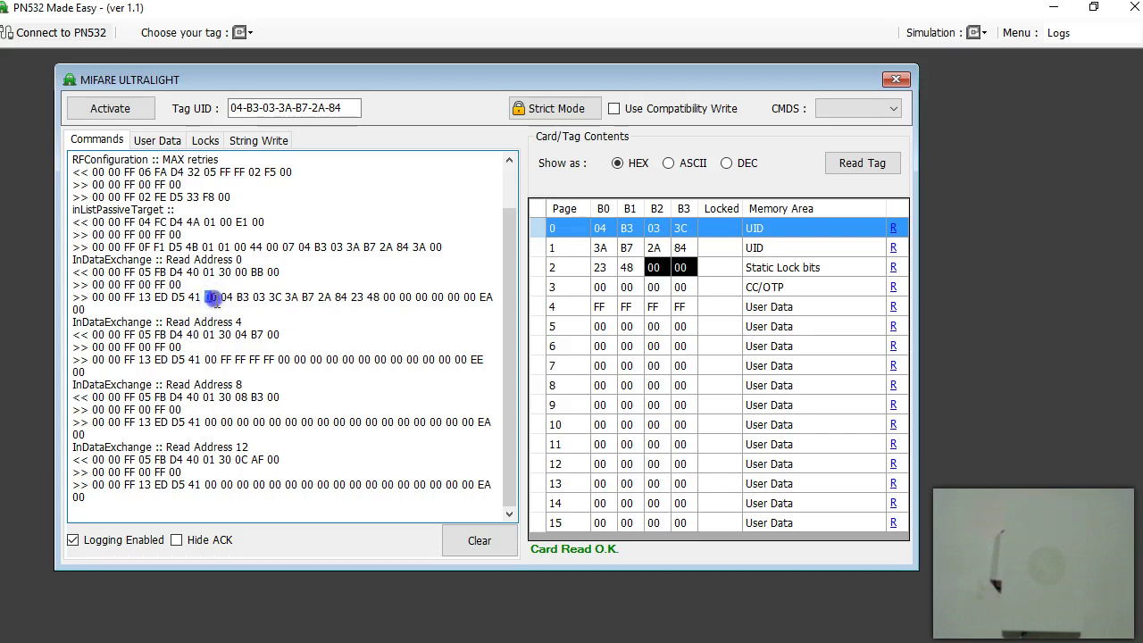
# Step: Highlight the tag data bytes of the address 0 response, then its closing EA 00 bytes
pyautogui.moveTo(278, 297); pyautogui.dragTo(395, 295)
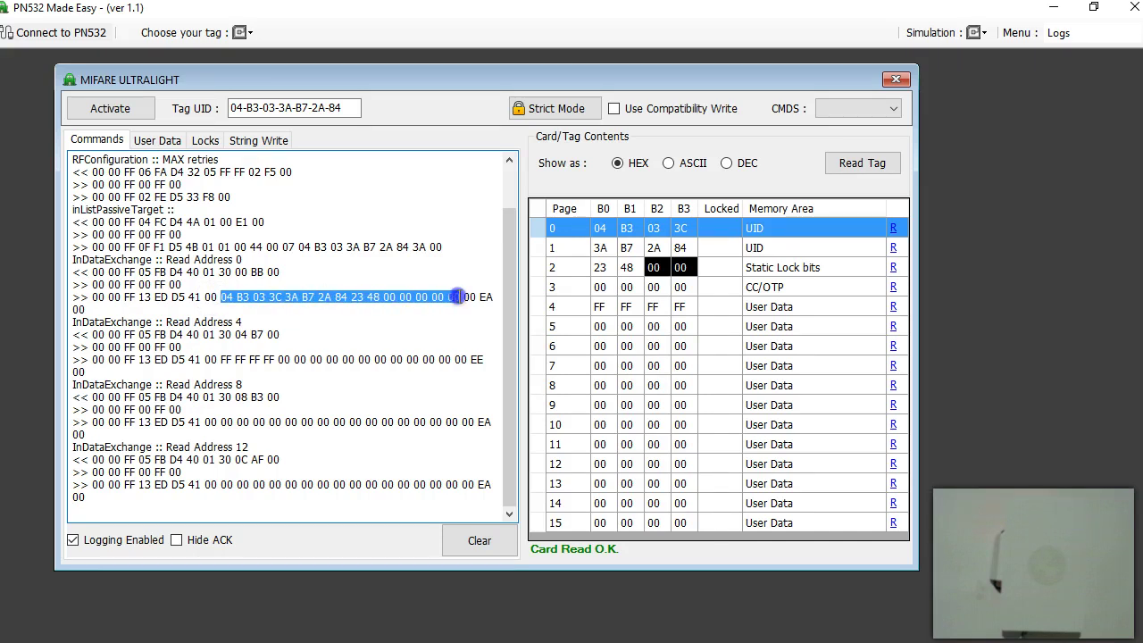
pyautogui.moveTo(482, 298); pyautogui.dragTo(268, 309)
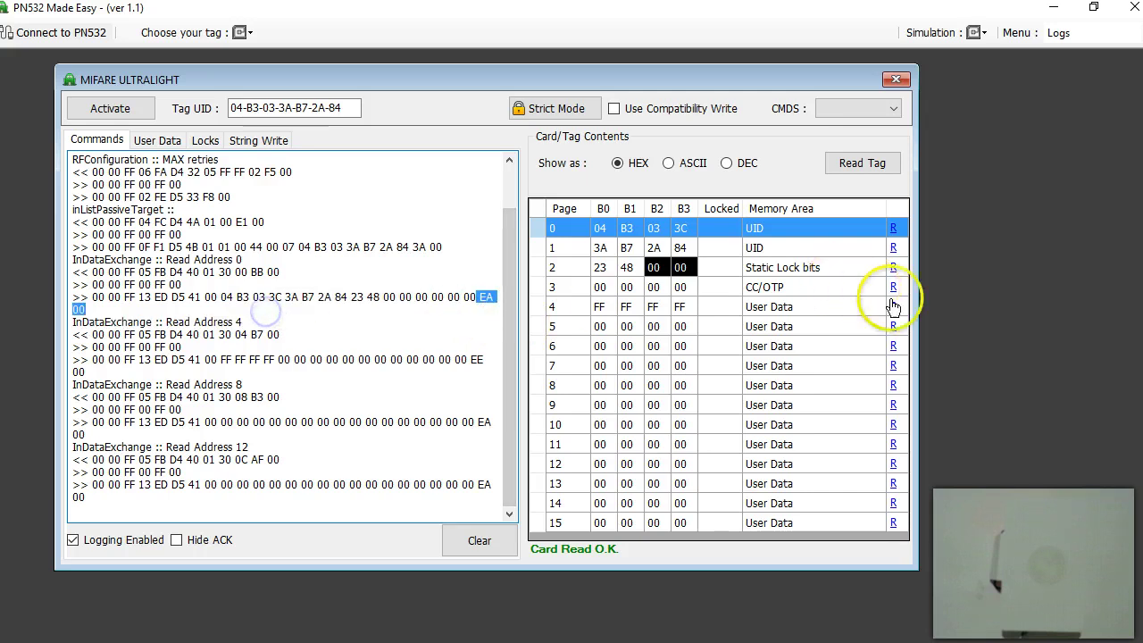
pyautogui.click(466, 322)
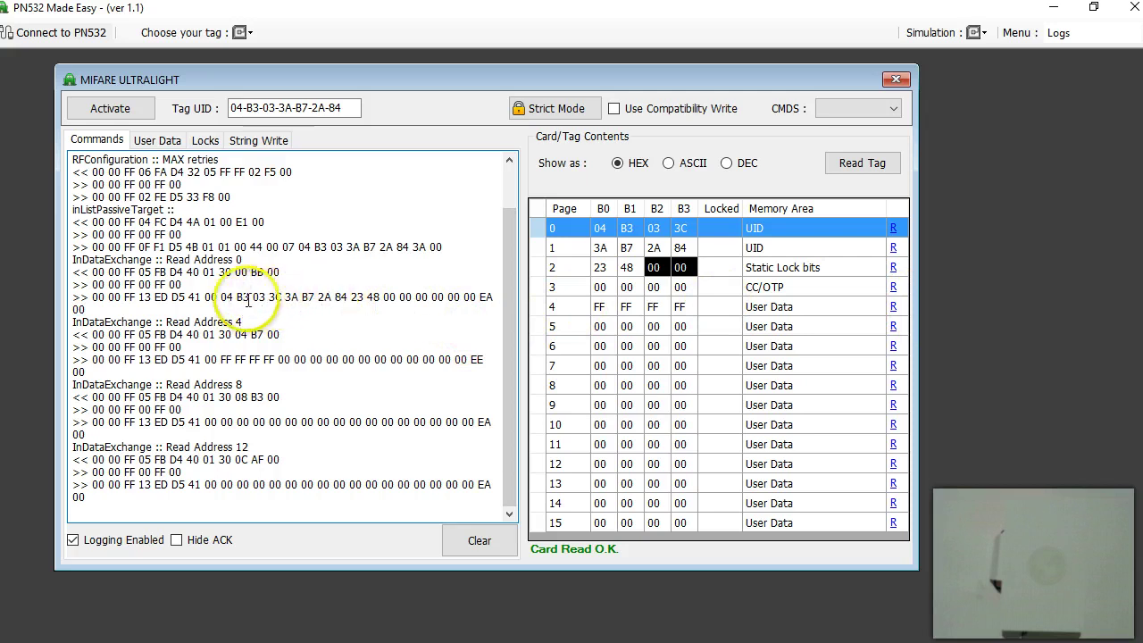
# Step: Highlight the 00 status byte after D5 41, then switch to the PN532 User Manual and highlight Status in the InDataExchange output format
pyautogui.doubleClick(211, 296)
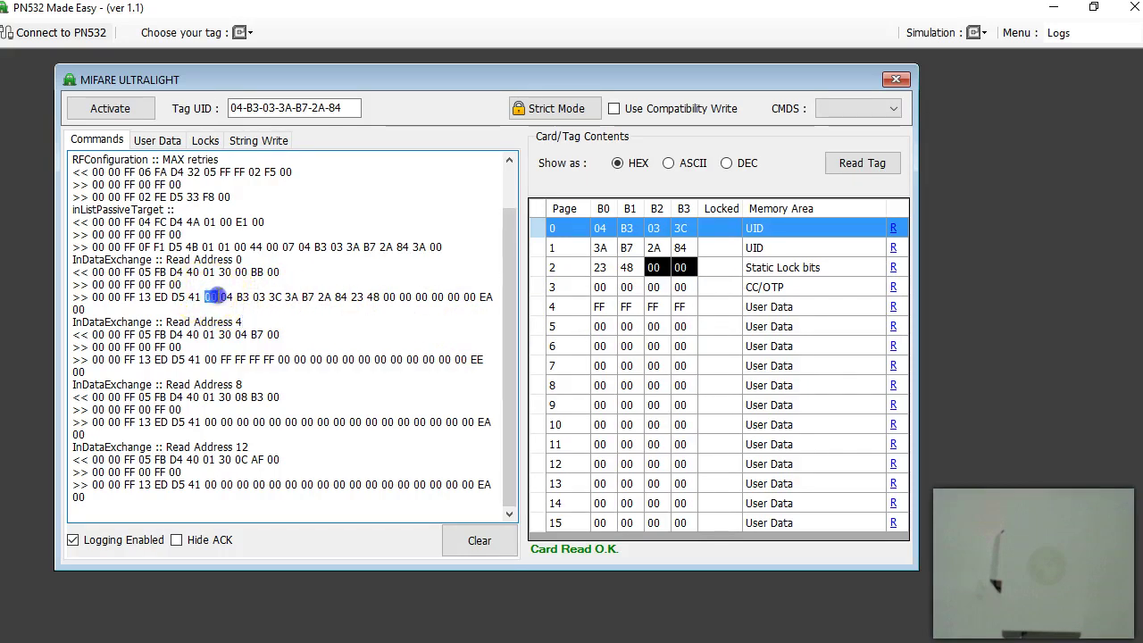
pyautogui.hotkey('alt', 'Tab')
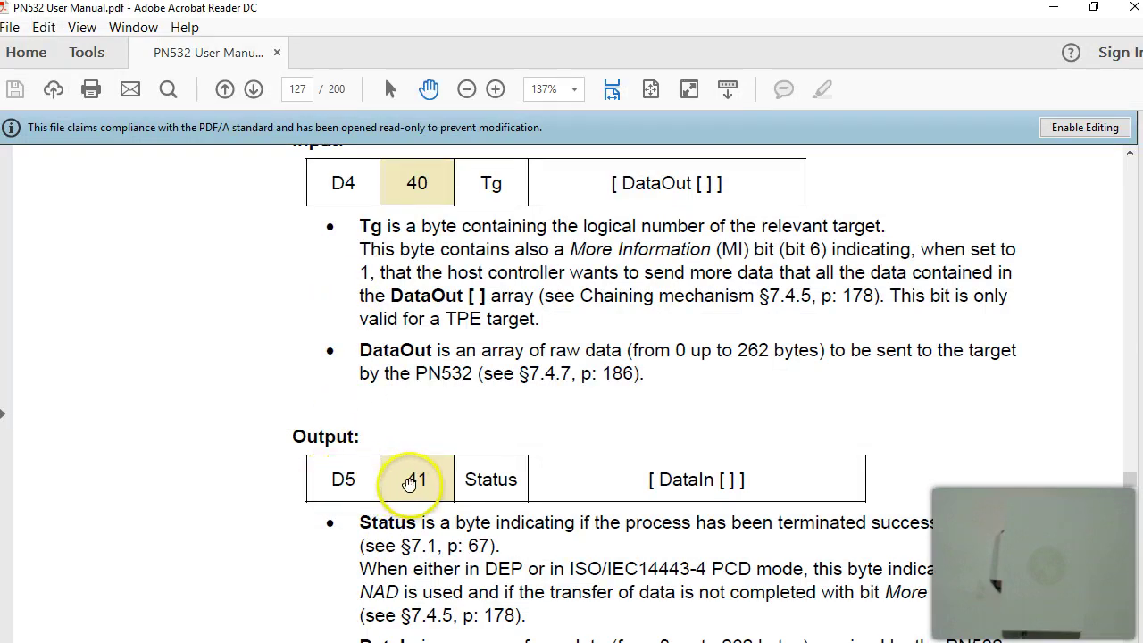
pyautogui.click(470, 483)
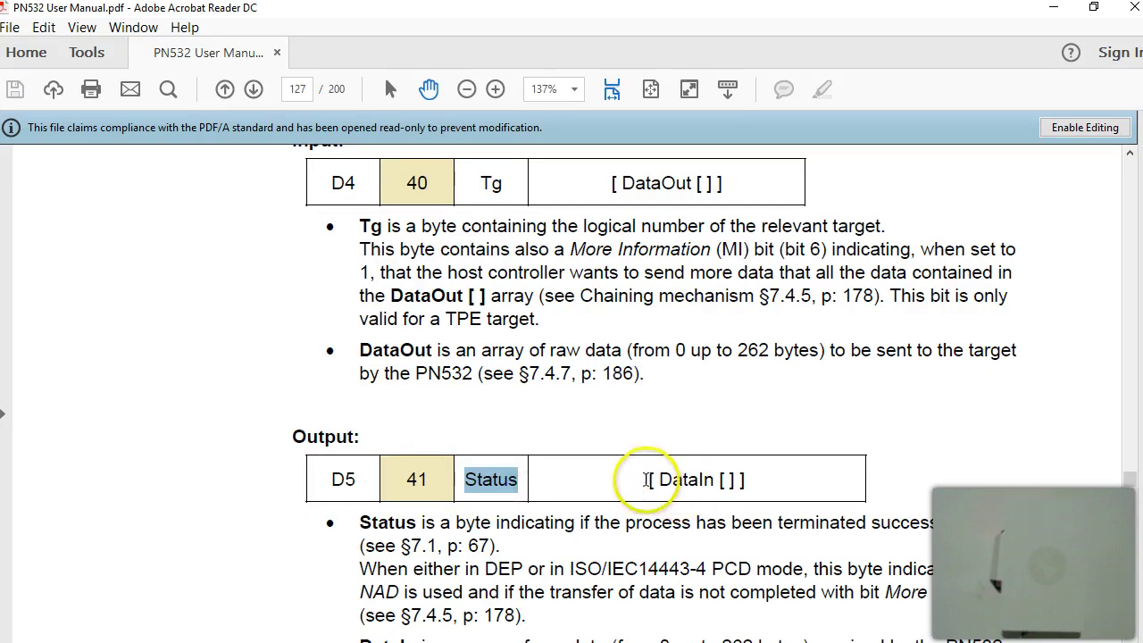
pyautogui.scroll(-2, 536, 480)
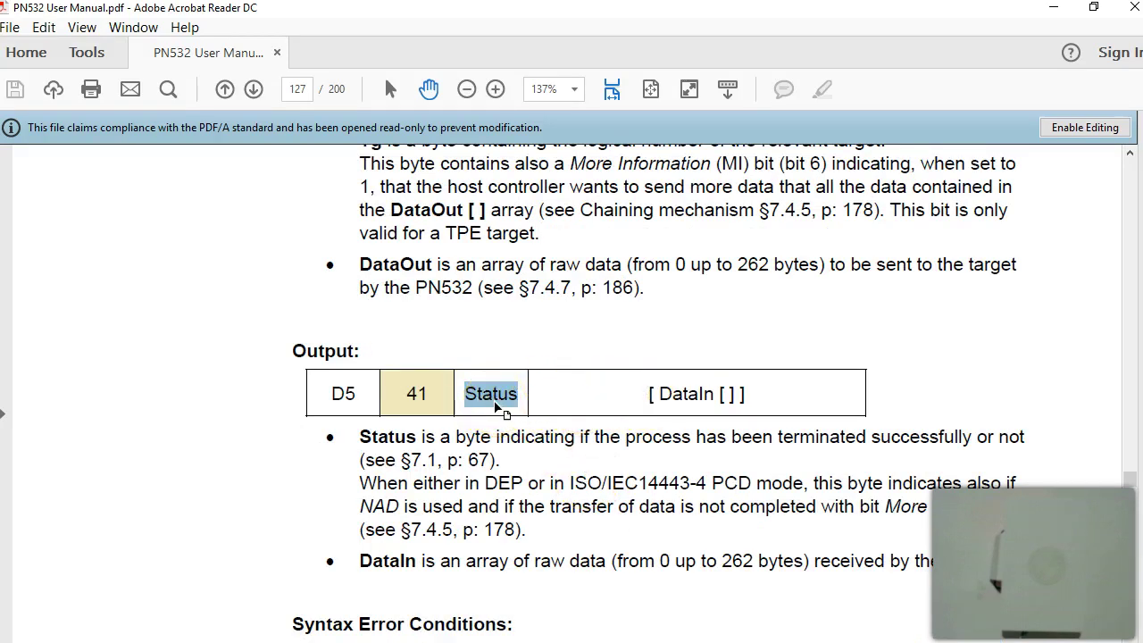
# Step: Read the Status byte description in the InDataExchange output section and follow its §7.1 reference to page 67
pyautogui.scroll(-2, 495, 406)
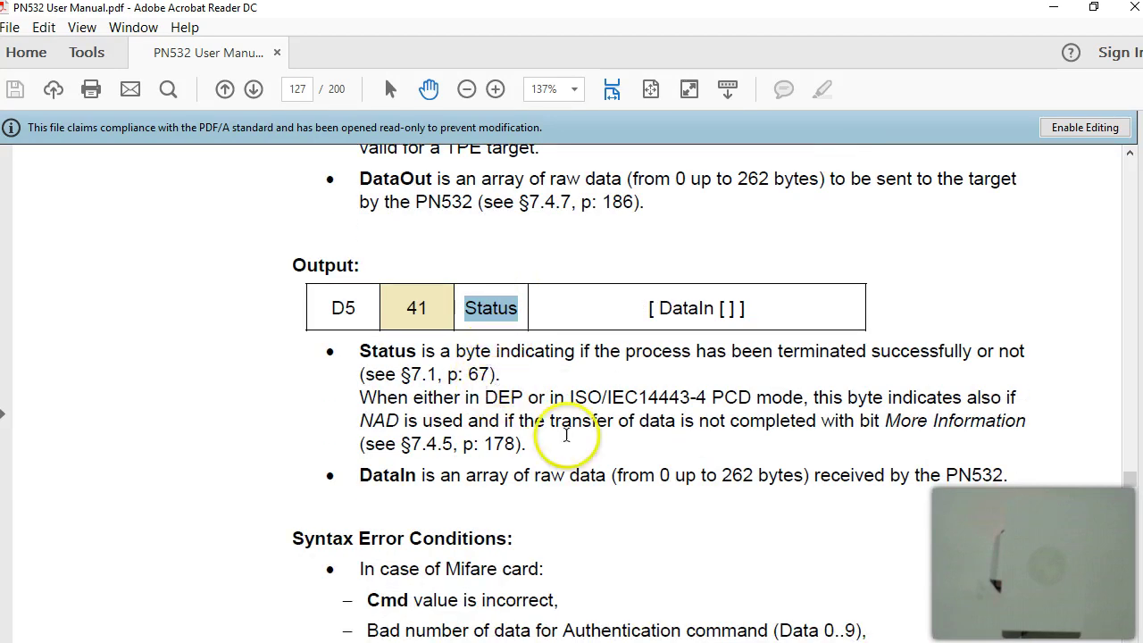
pyautogui.scroll(-1, 567, 433)
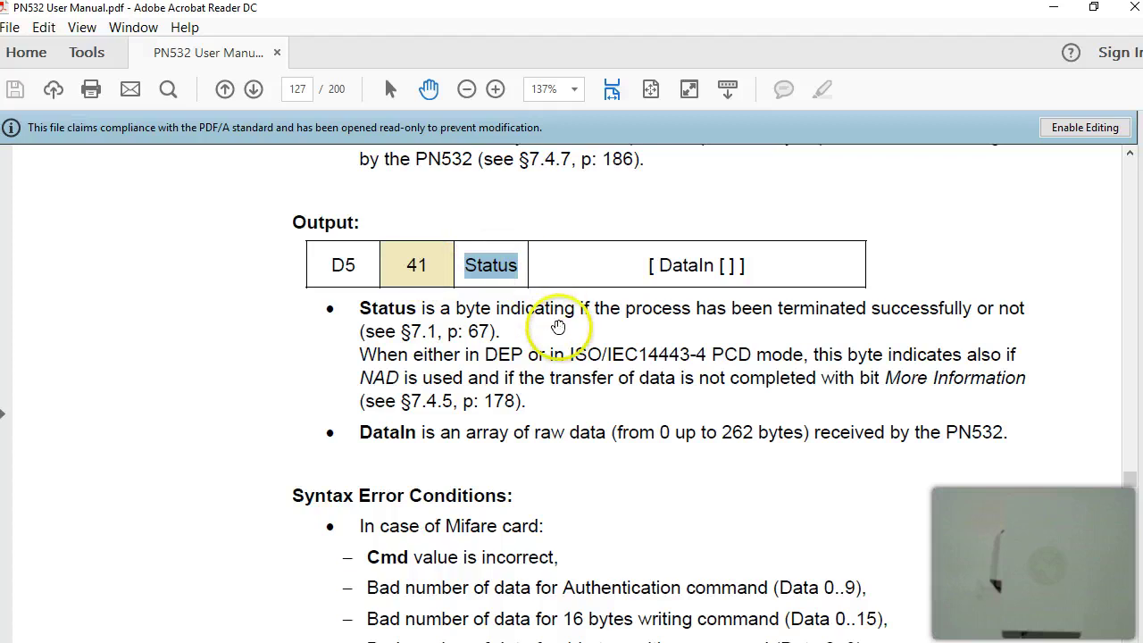
pyautogui.scroll(-3, 589, 366)
pyautogui.scroll(2, 591, 369)
pyautogui.scroll(-2, 591, 369)
pyautogui.scroll(4, 588, 366)
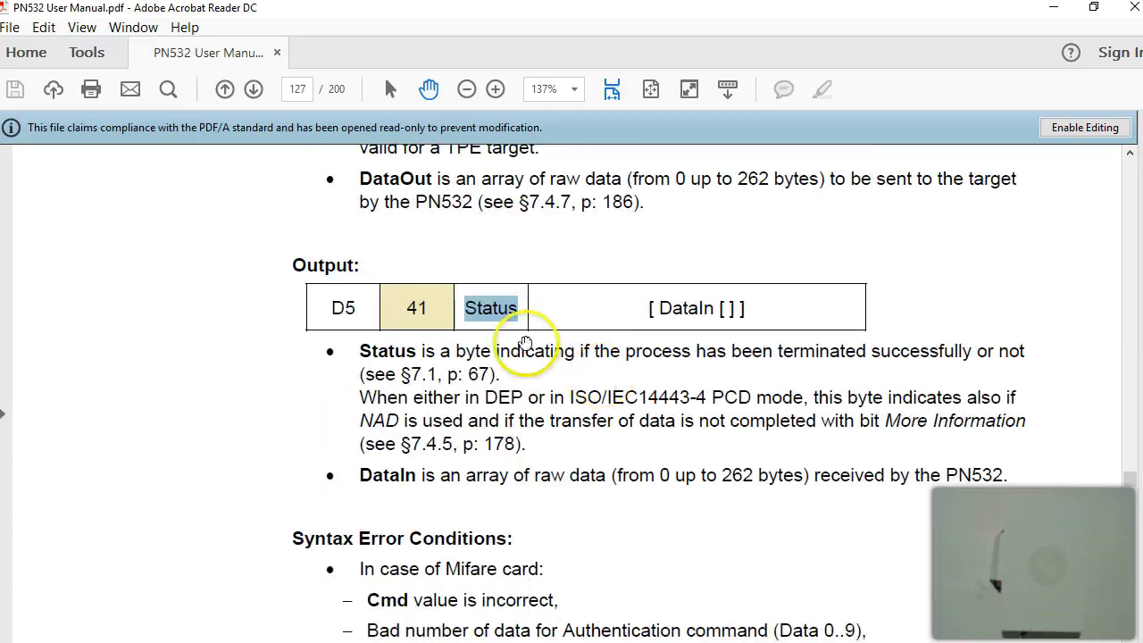
pyautogui.click(425, 374)
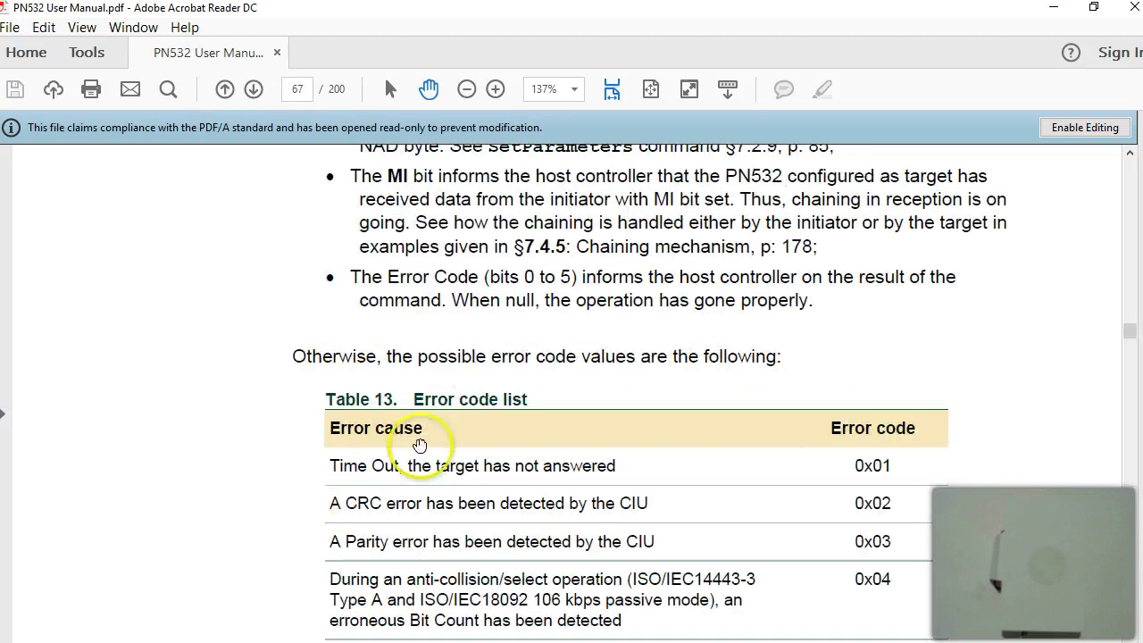
# Step: Examine the error causes and codes in Table 13, then switch back to the PN532 Made Easy command log
pyautogui.click(300, 88)
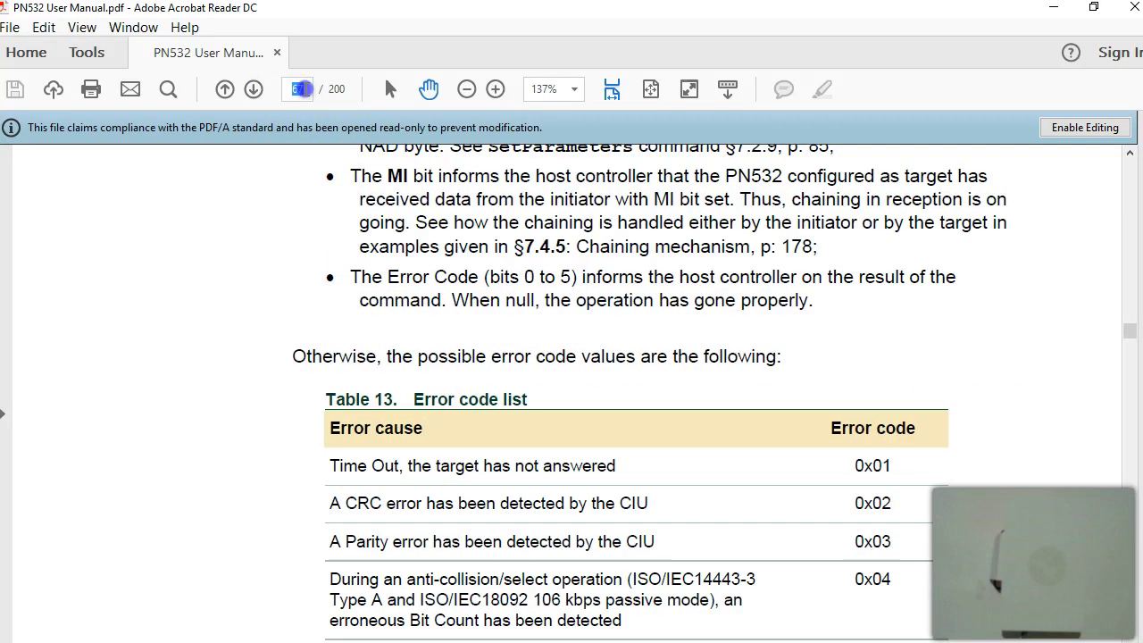
pyautogui.scroll(-2, 485, 286)
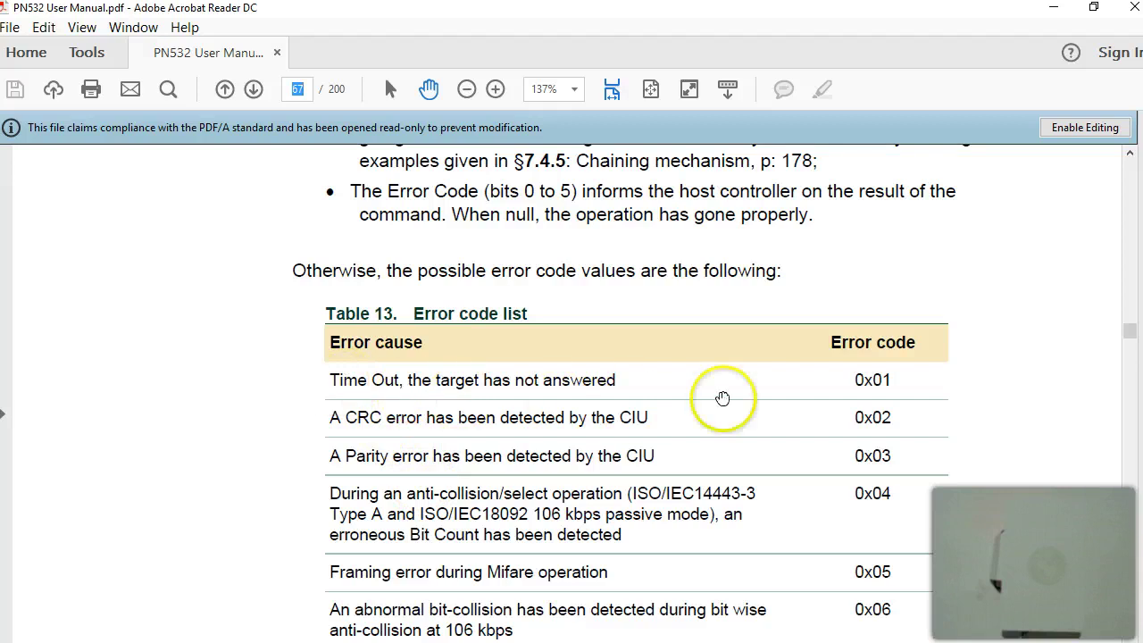
pyautogui.scroll(-2, 681, 487)
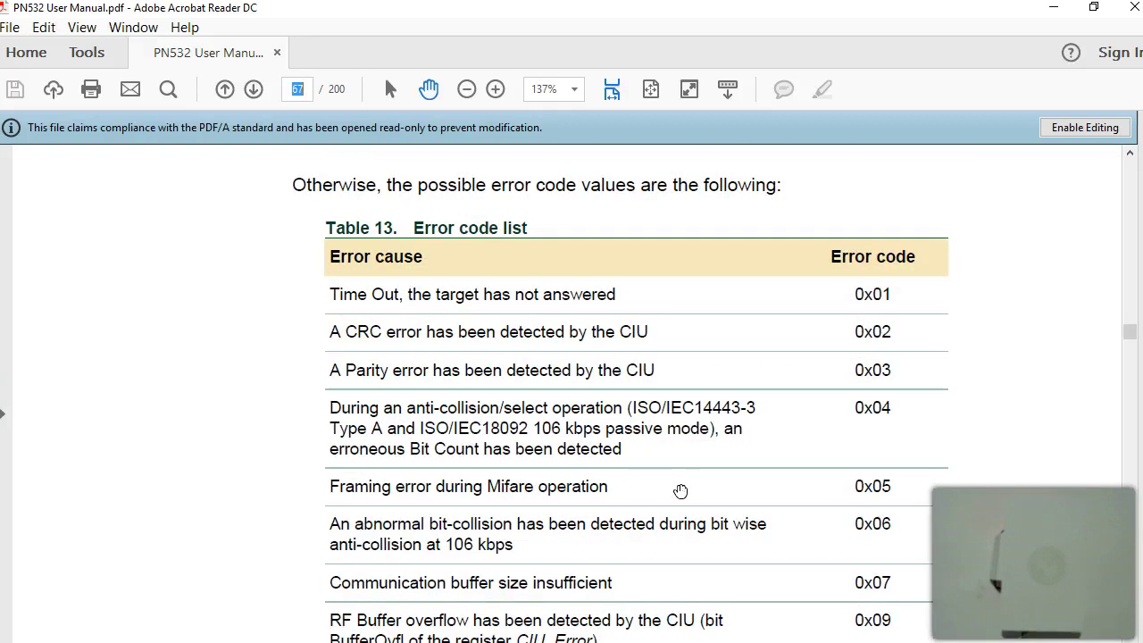
pyautogui.scroll(-8, 680, 491)
pyautogui.scroll(4, 614, 493)
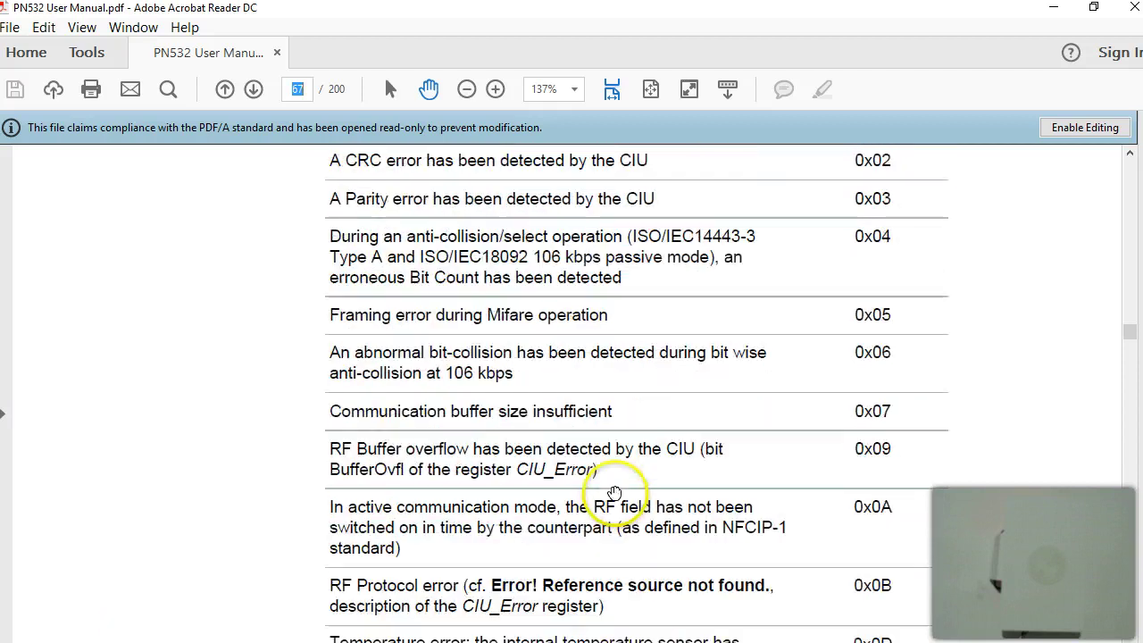
pyautogui.scroll(7, 615, 493)
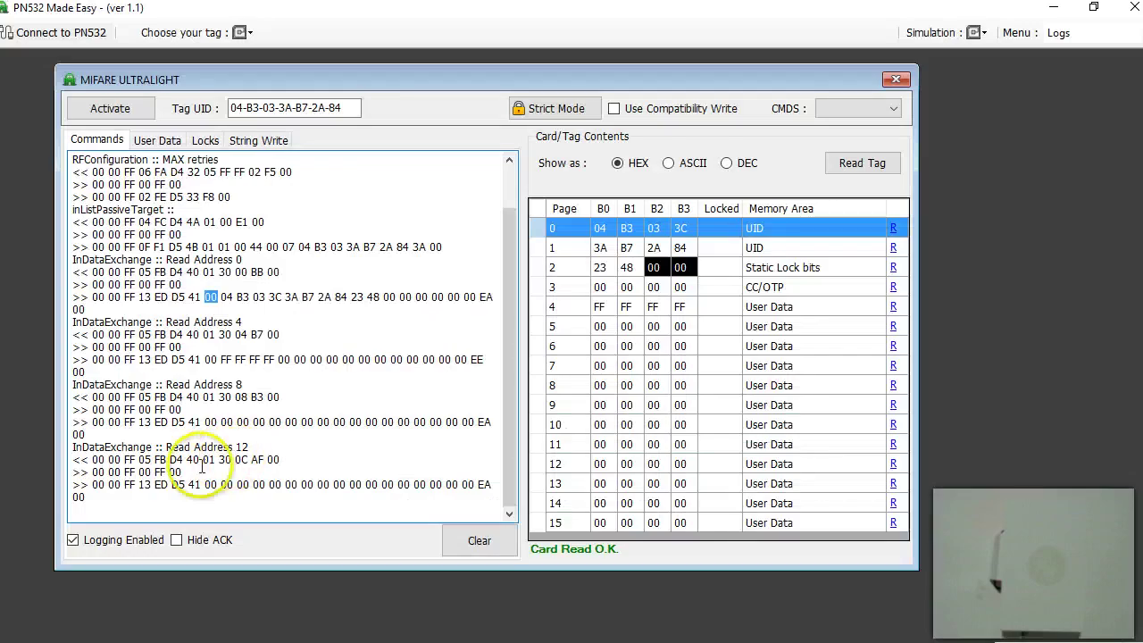